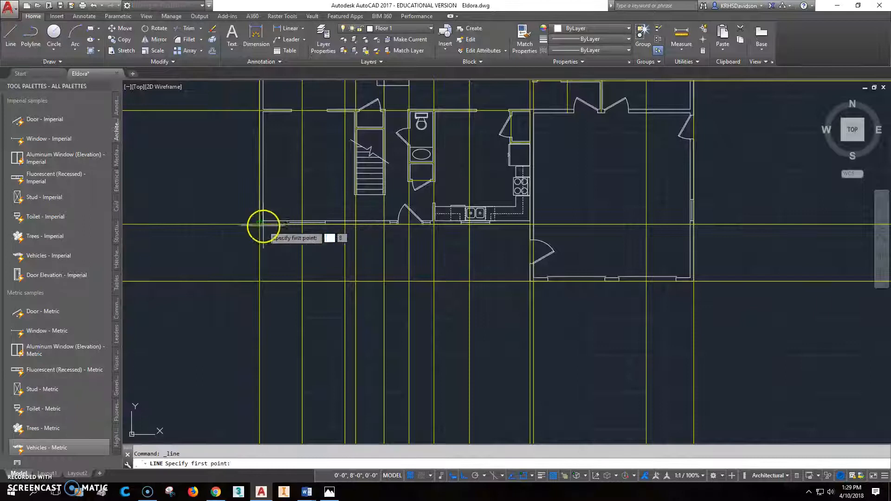
# Step: Draw the covered porch outline from the house's front-left corner to the lower construction line and across to the garage wall
pyautogui.click(260, 224)
pyautogui.click(260, 282)
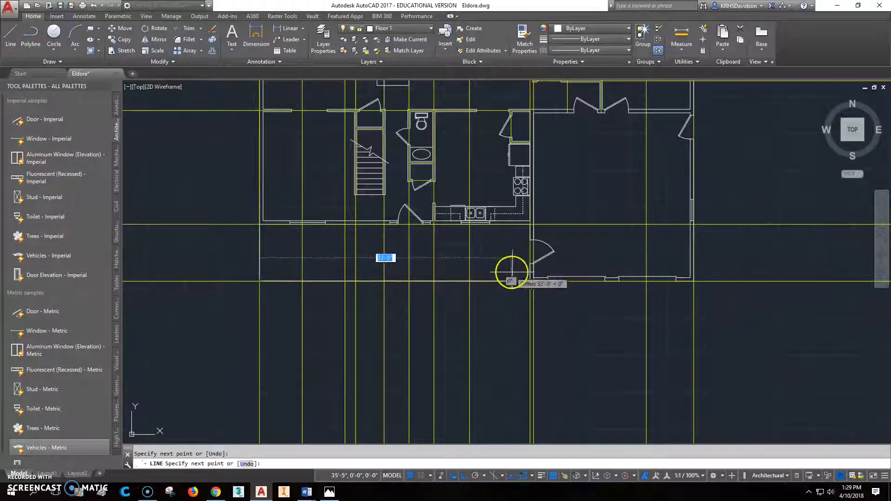
pyautogui.press('Escape')
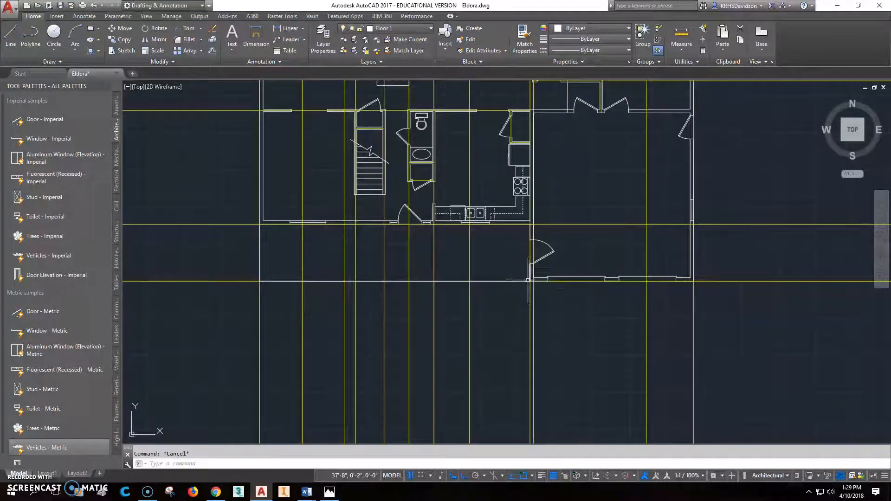
# Step: Check the porch posts on the floor plan image, and draw a closed 4" square post near the porch's lower-left corner
pyautogui.scroll(2, 280, 333)
pyautogui.click(330, 491)
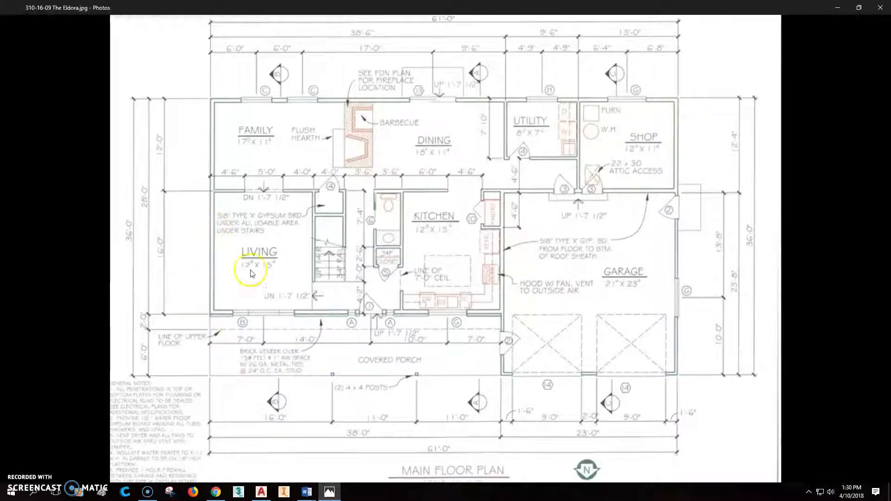
pyautogui.click(837, 8)
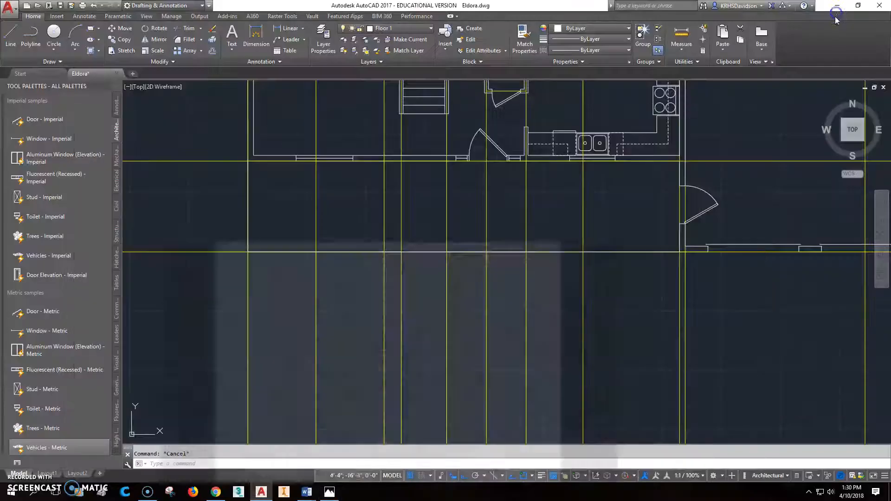
pyautogui.scroll(8, 284, 255)
pyautogui.moveTo(243, 233); pyautogui.dragTo(307, 222, button='middle')
pyautogui.click(11, 35)
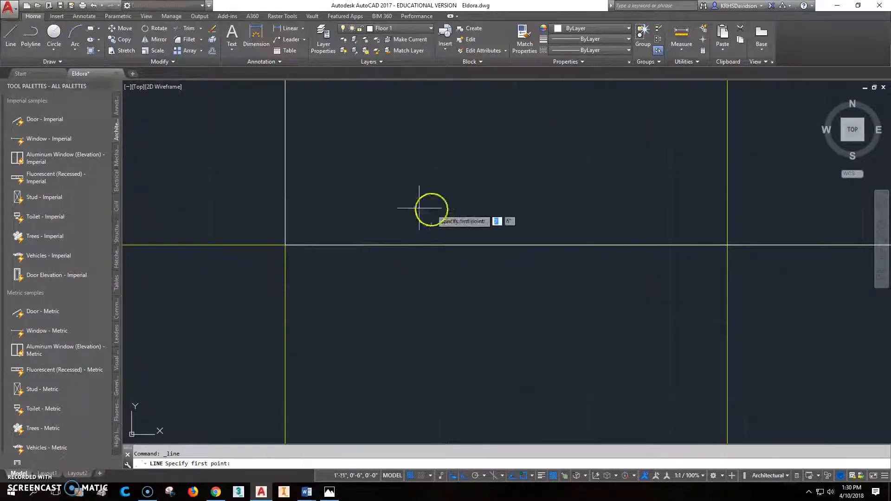
pyautogui.click(322, 222)
pyautogui.write('4"')
pyautogui.press('Return')
pyautogui.write('4"')
pyautogui.press('Return')
pyautogui.write('4"')
pyautogui.press('Return')
pyautogui.write('c')
pyautogui.press('Return')
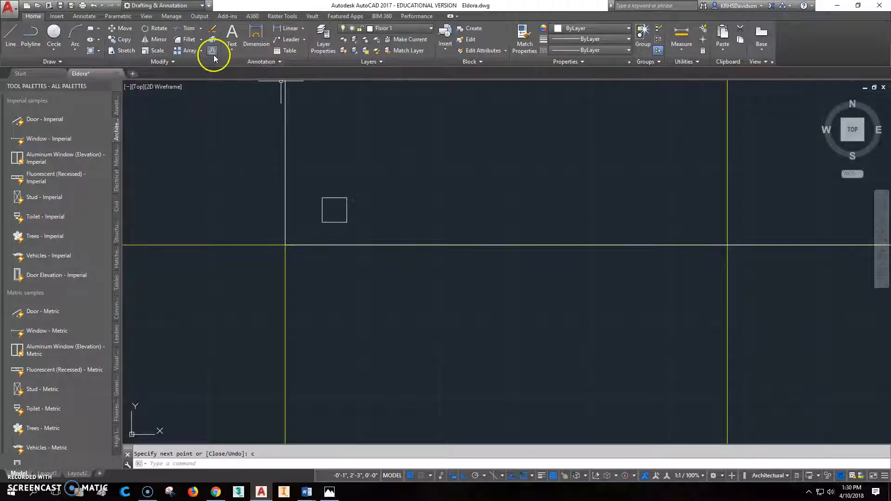
# Step: Move the square post by its lower-left corner onto the porch outline's lower-left corner
pyautogui.click(118, 29)
pyautogui.click(294, 225)
pyautogui.click(367, 176)
pyautogui.press('Return')
pyautogui.click(323, 222)
pyautogui.click(285, 246)
pyautogui.press('Escape')
pyautogui.scroll(-4, 337, 281)
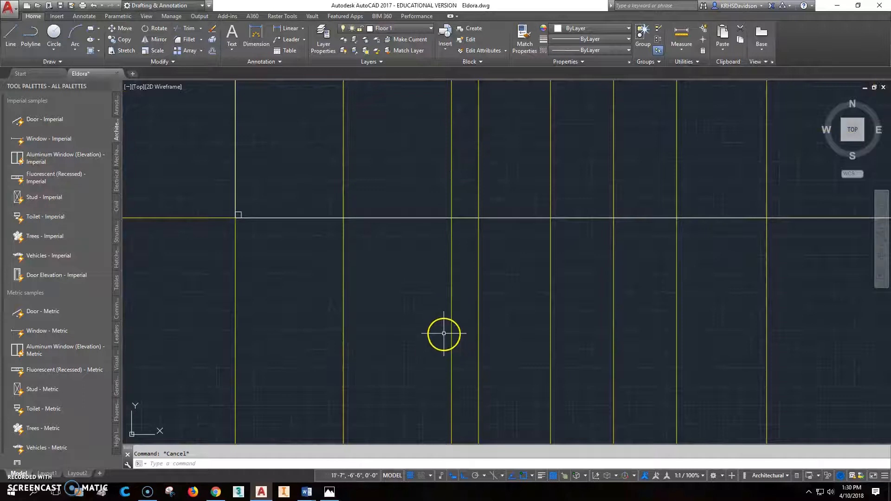
# Step: Check the post spacing on the floor plan image, and copy the corner post 16' to the right along the porch edge
pyautogui.click(329, 491)
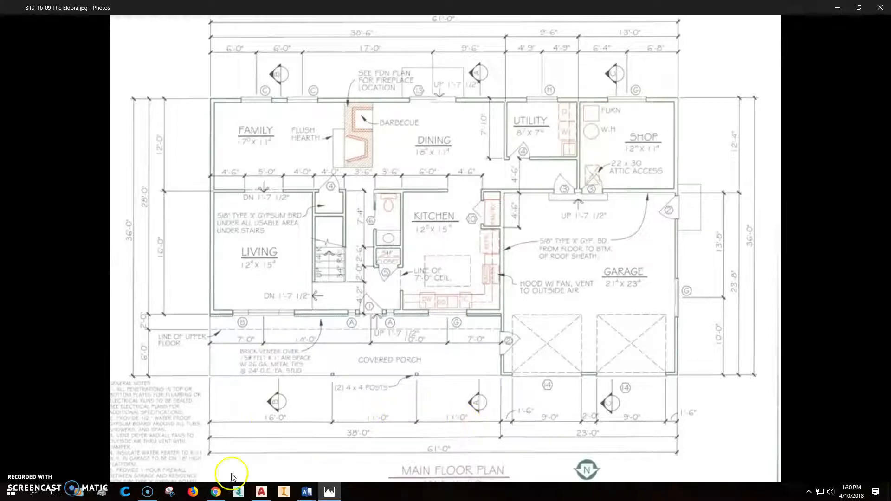
pyautogui.click(263, 493)
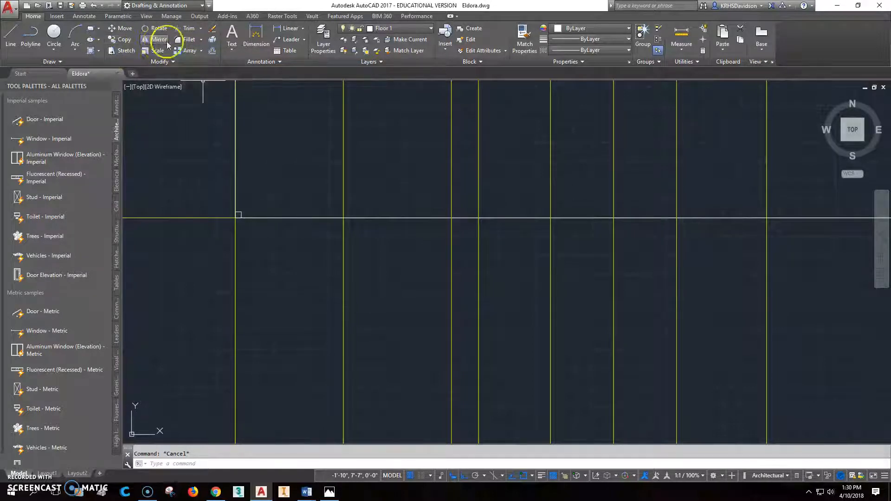
pyautogui.click(130, 45)
pyautogui.click(221, 204)
pyautogui.click(297, 253)
pyautogui.rightClick(201, 273)
pyautogui.click(201, 273)
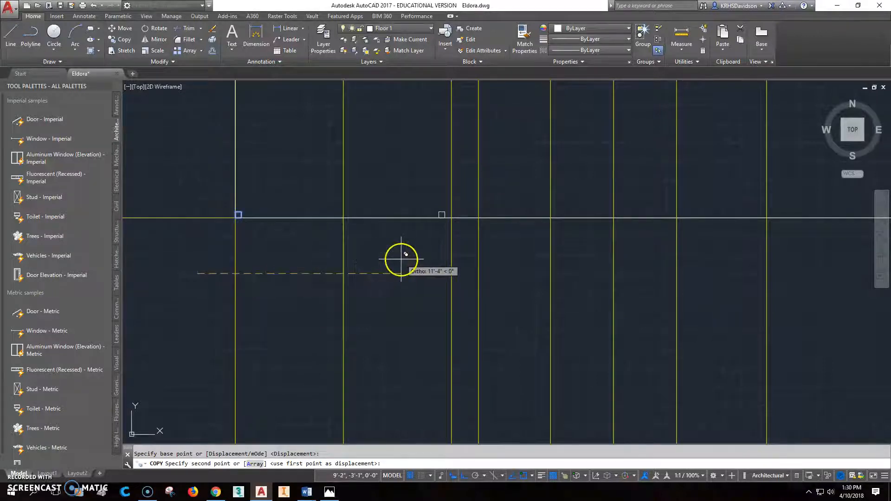
pyautogui.write('18')
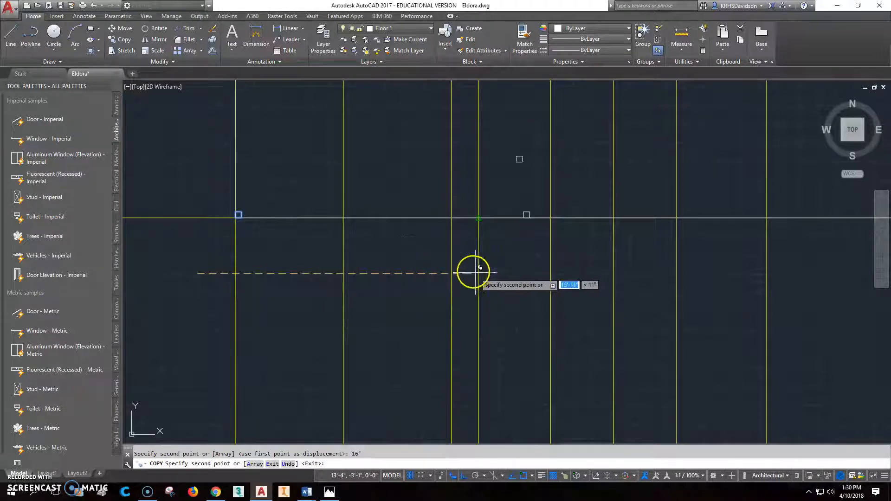
pyautogui.press('Escape')
# Step: Copy the second porch post 11' further to the right along the porch edge
pyautogui.click(547, 190)
pyautogui.rightClick(559, 278)
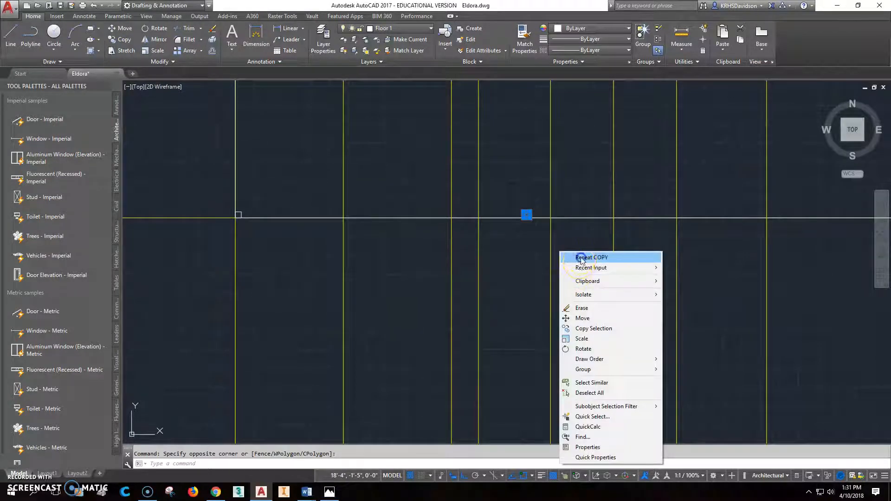
pyautogui.click(577, 255)
pyautogui.click(523, 277)
pyautogui.write('1')
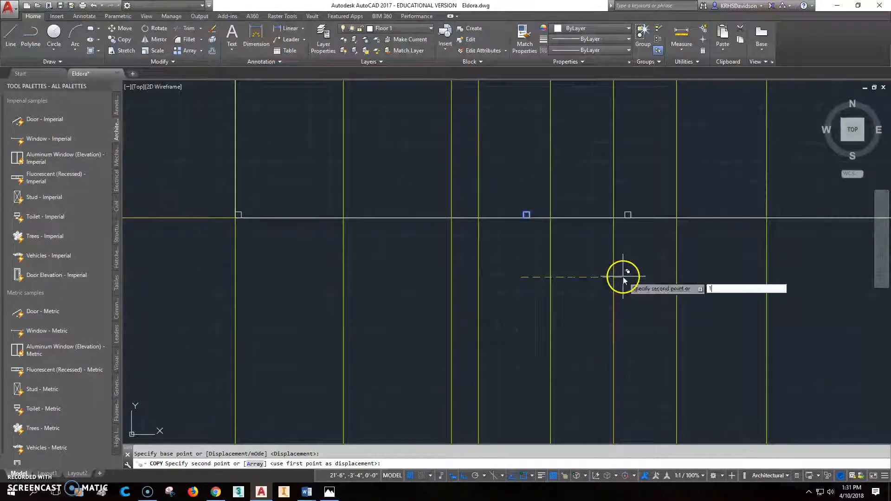
pyautogui.press('Escape')
pyautogui.scroll(-3, 623, 275)
pyautogui.moveTo(682, 301); pyautogui.dragTo(517, 296, button='middle')
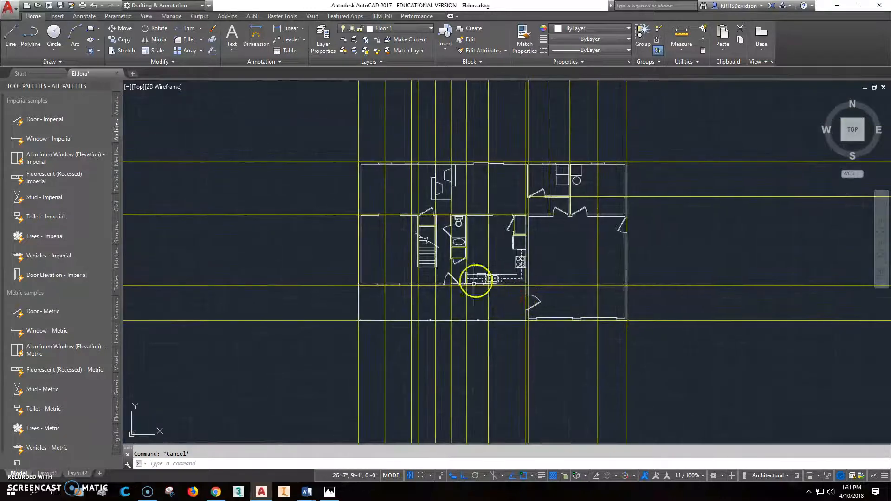
# Step: Review the dimensions on the floor plan image, and make Dim 1 the current layer
pyautogui.click(329, 491)
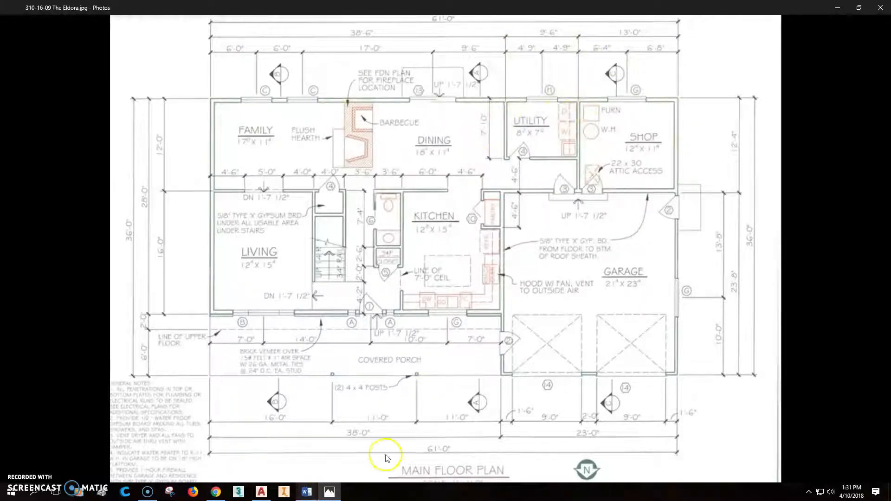
pyautogui.click(262, 491)
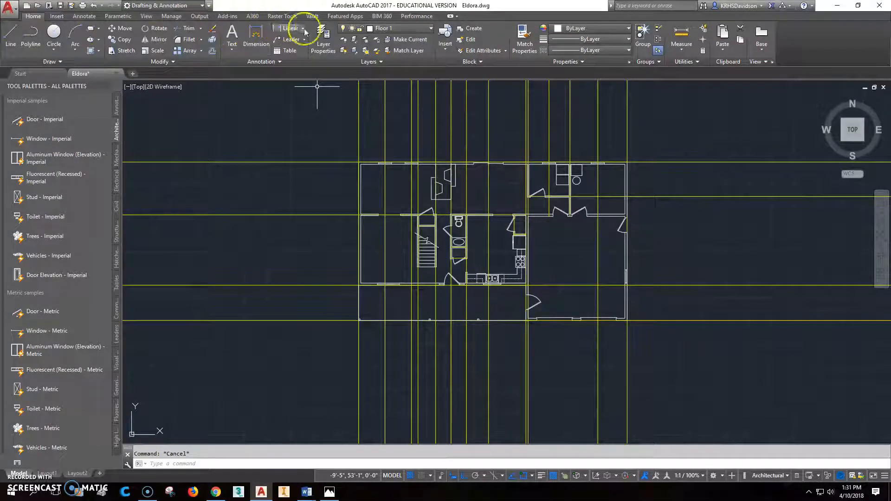
pyautogui.click(398, 27)
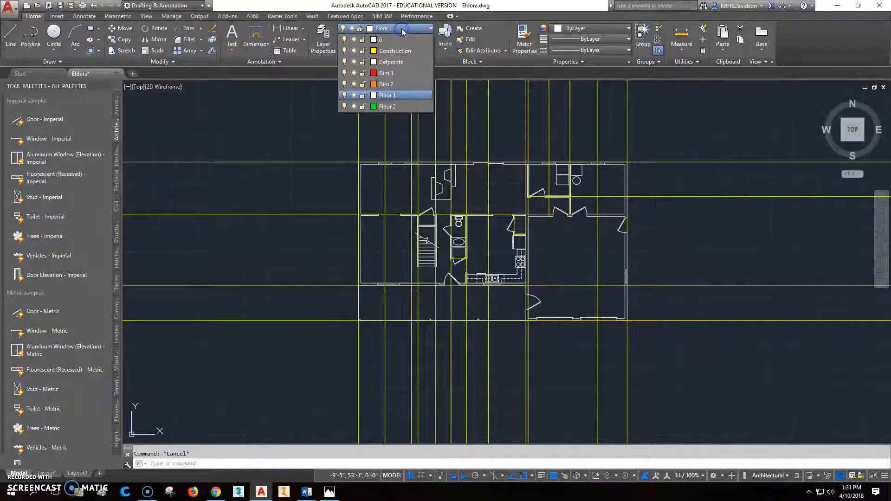
pyautogui.click(402, 74)
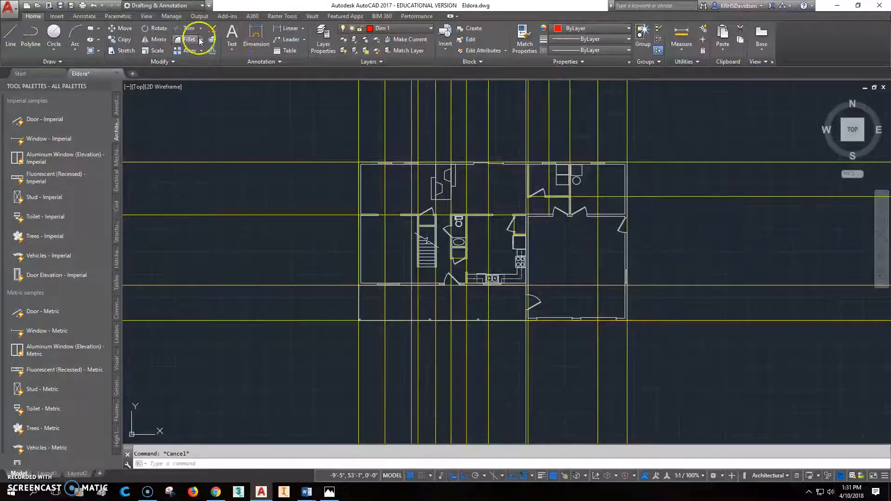
# Step: Add a linear dimension across the shop's back wall, from the house's upper-right corner to the wall shared with the utility room
pyautogui.click(86, 17)
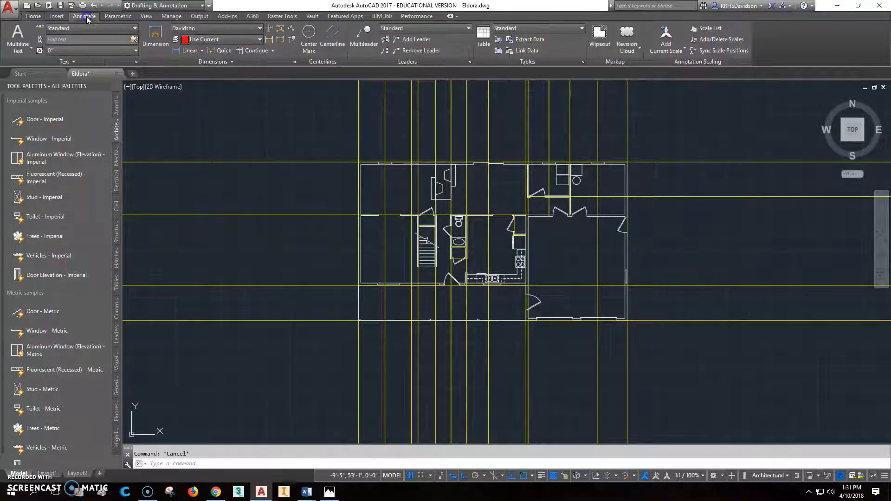
pyautogui.click(189, 49)
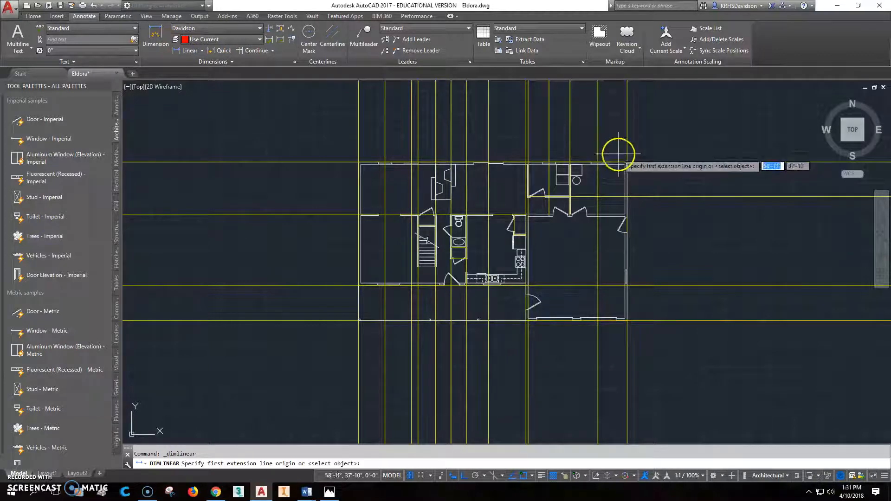
pyautogui.scroll(2, 623, 157)
pyautogui.scroll(2, 627, 164)
pyautogui.click(629, 166)
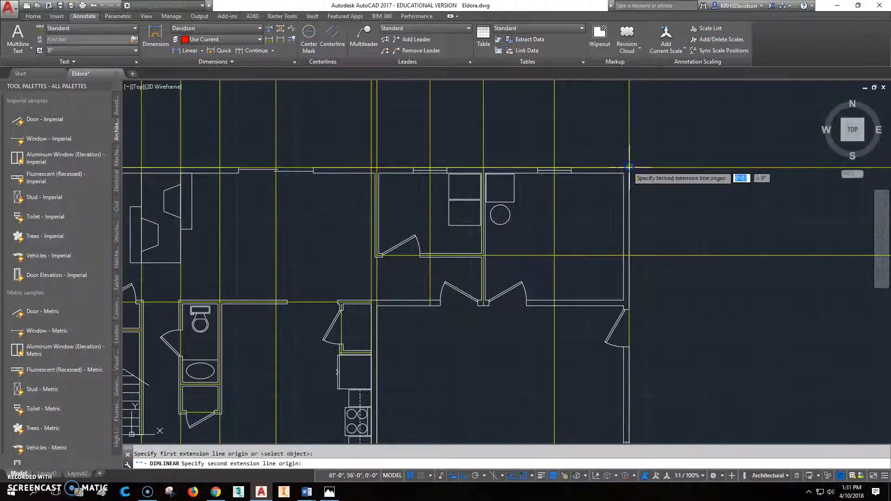
pyautogui.click(484, 168)
pyautogui.scroll(-2, 571, 154)
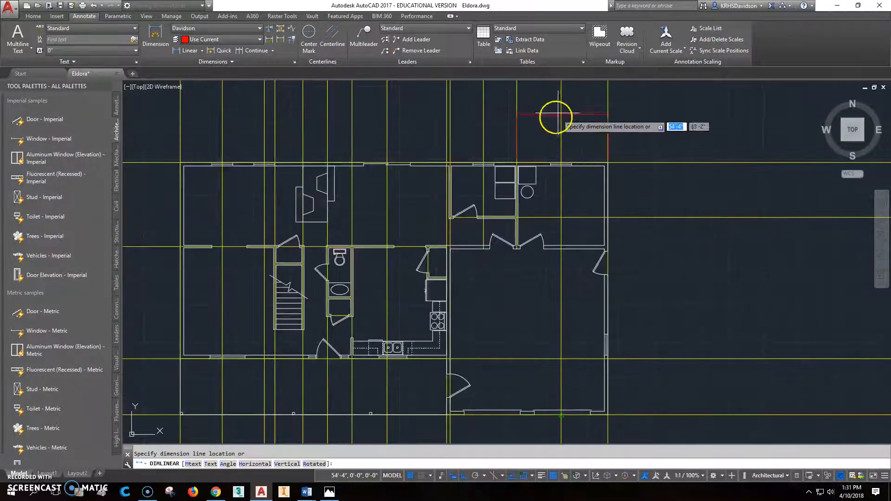
pyautogui.click(559, 105)
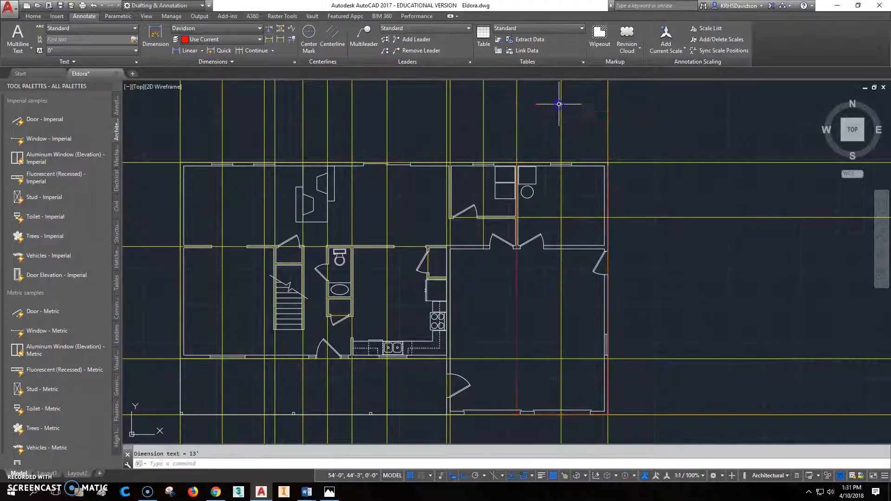
# Step: Move the shop-width dimension line above the back wall and inspect its text up close
pyautogui.click(566, 415)
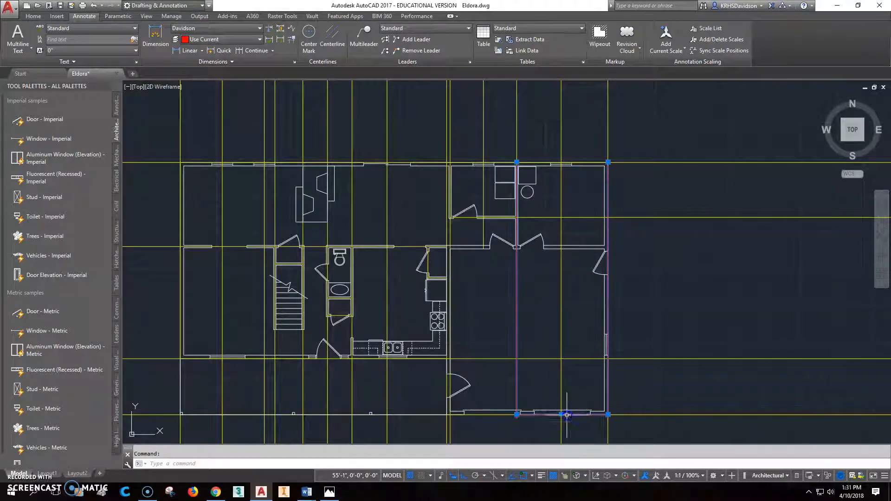
pyautogui.click(561, 414)
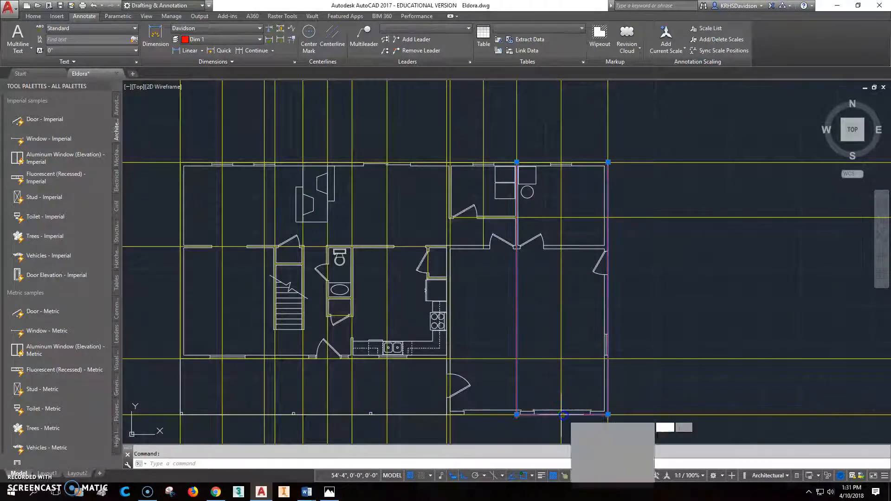
pyautogui.click(554, 116)
pyautogui.press('Escape')
pyautogui.scroll(5, 557, 143)
pyautogui.scroll(2, 578, 153)
pyautogui.scroll(-4, 578, 155)
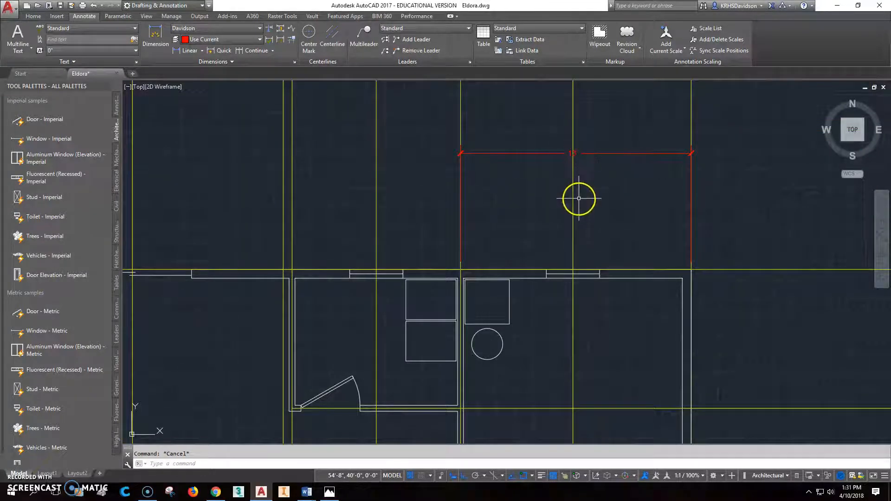
pyautogui.scroll(-2, 583, 203)
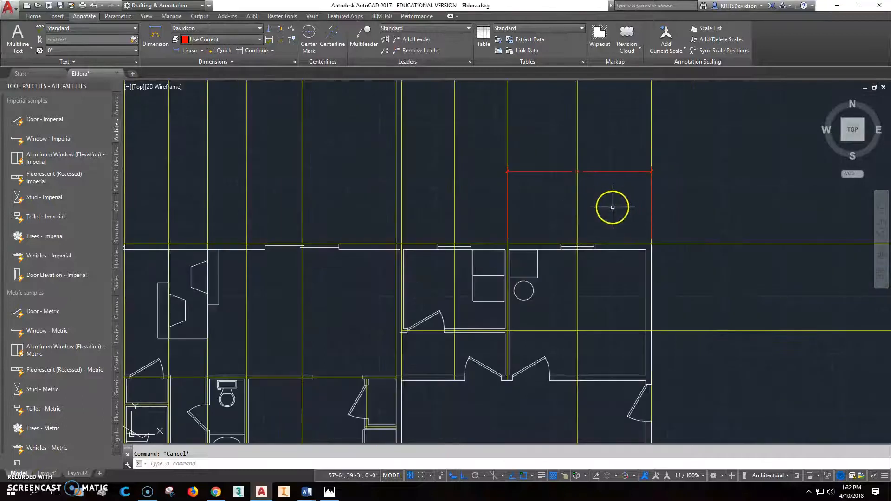
# Step: Continue the dimension chain along the back wall to the utility room's left wall and on to the house's upper-left corner
pyautogui.click(240, 51)
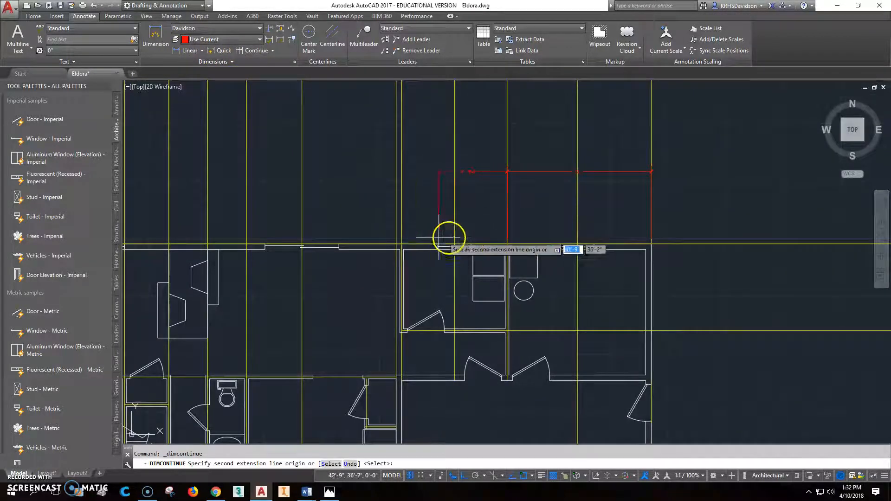
pyautogui.click(402, 242)
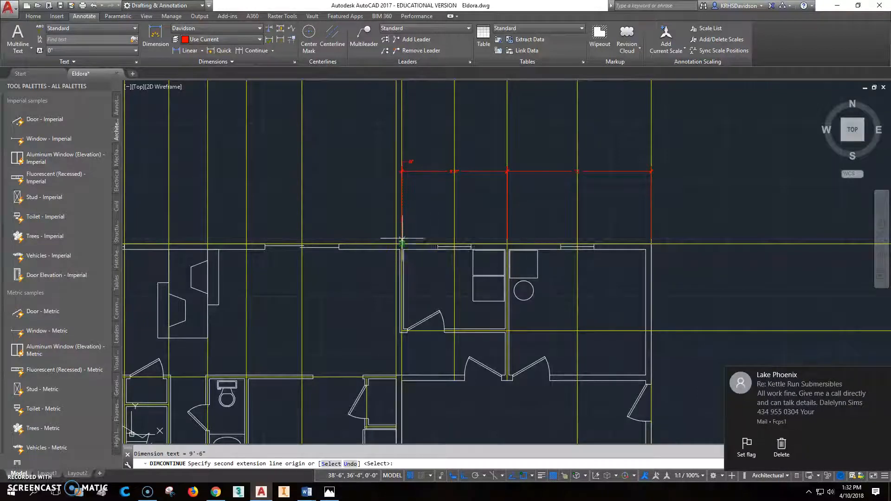
pyautogui.scroll(-2, 402, 243)
pyautogui.click(135, 240)
pyautogui.press('Escape')
pyautogui.moveTo(436, 221); pyautogui.dragTo(488, 199, button='middle')
pyautogui.scroll(2, 548, 209)
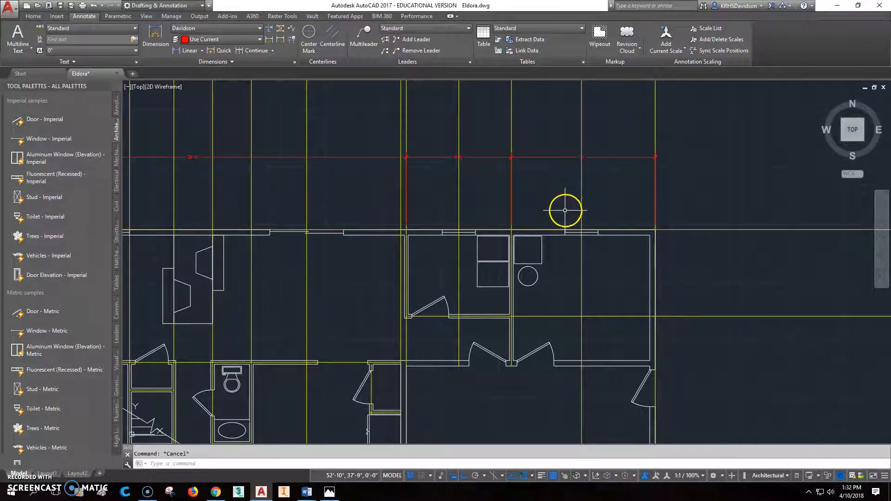
pyautogui.moveTo(576, 215); pyautogui.dragTo(593, 215, button='middle')
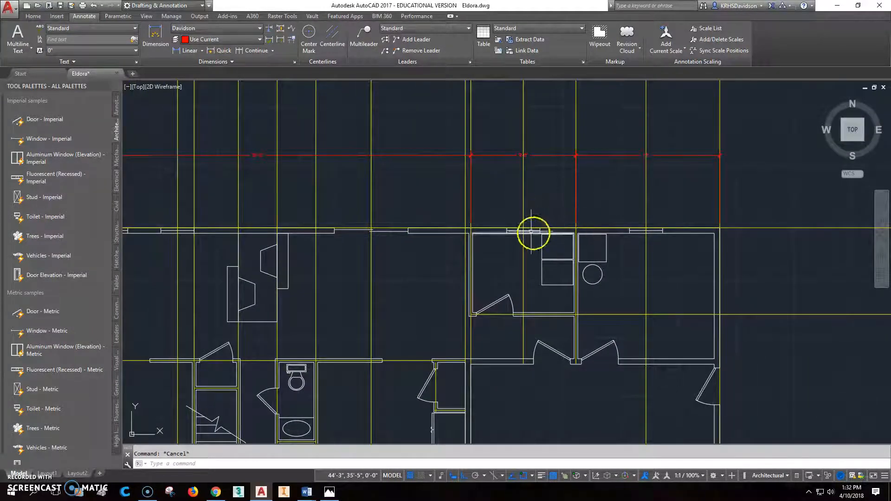
# Step: Try to continue the existing dimension chain to the centre of the shop window
pyautogui.click(253, 51)
pyautogui.click(649, 231)
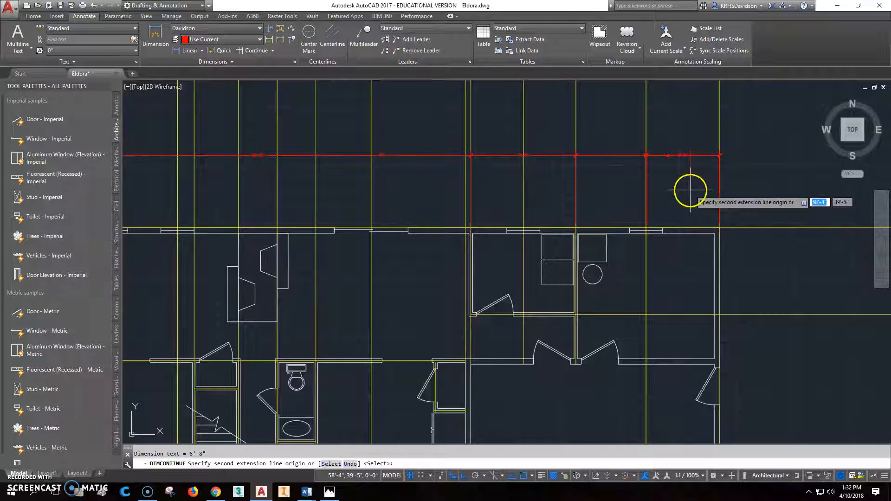
# Step: Add a linear dimension from the house's upper-right corner to the centre of the shop window, placed between the back wall and existing chain
pyautogui.click(187, 51)
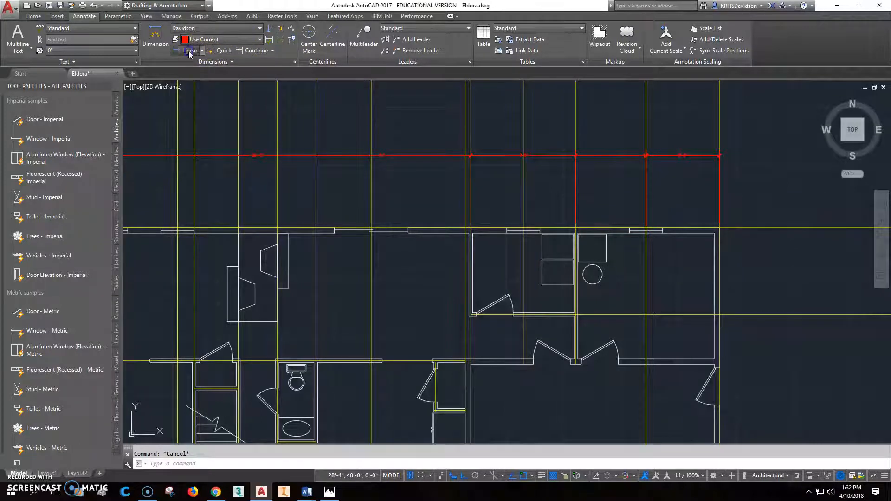
pyautogui.click(720, 229)
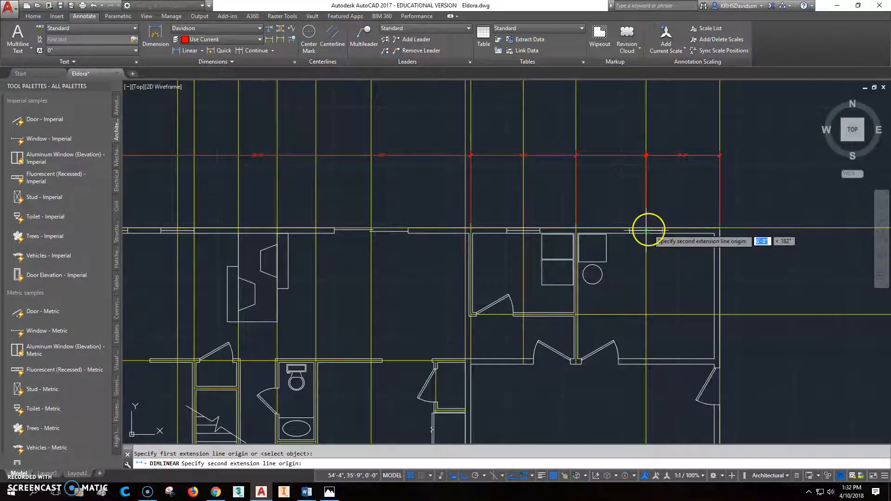
pyautogui.click(648, 229)
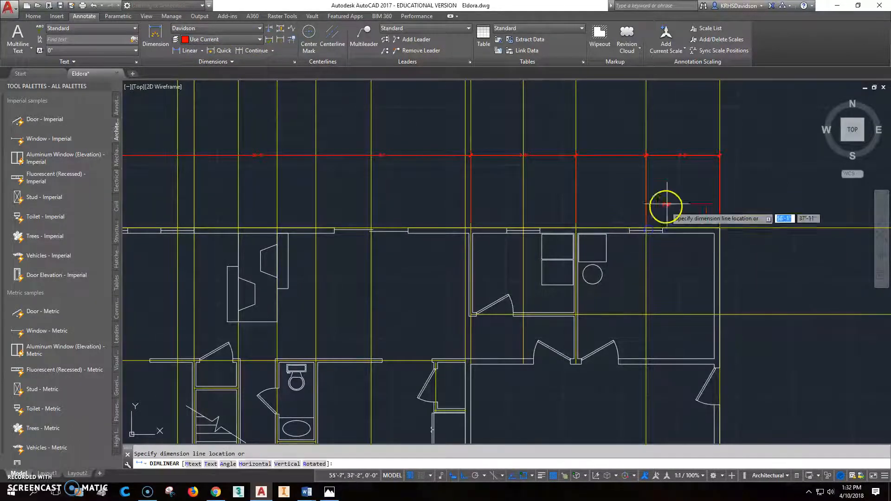
pyautogui.click(686, 176)
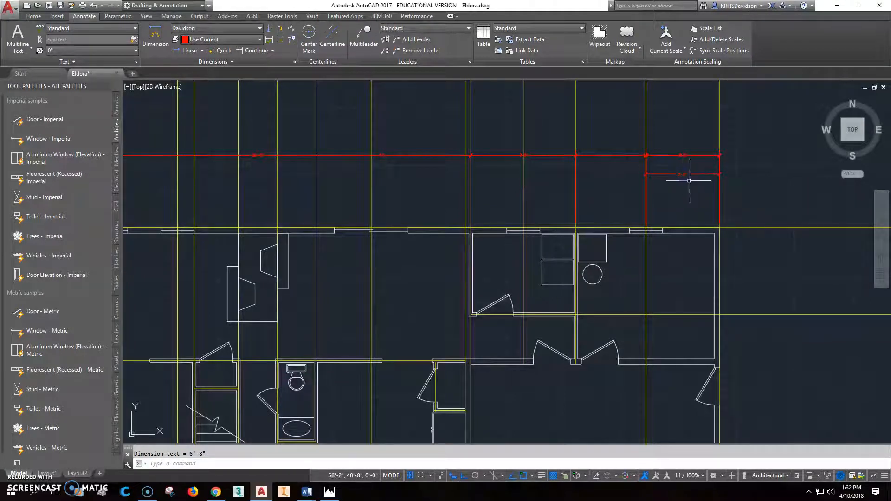
# Step: Continue the window dimension chain to the shop–utility wall, the utility window's centre and the utility room's left wall
pyautogui.scroll(2, 685, 190)
pyautogui.click(251, 52)
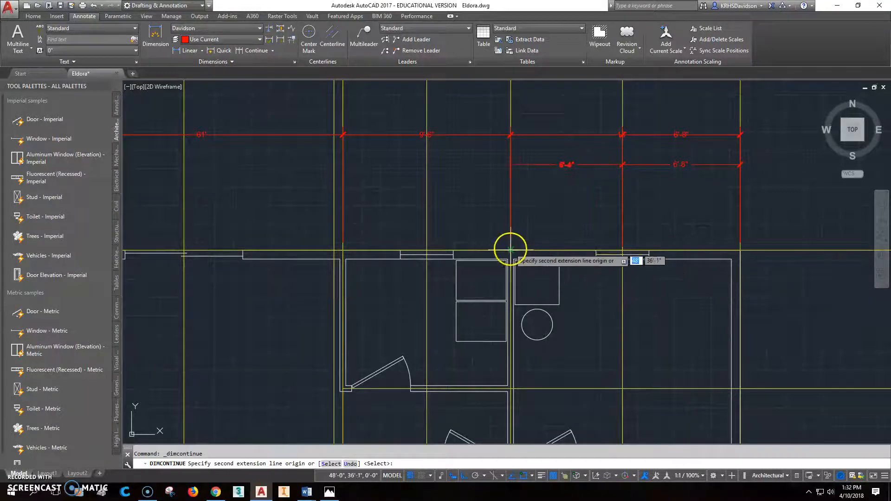
pyautogui.click(510, 249)
pyautogui.click(426, 251)
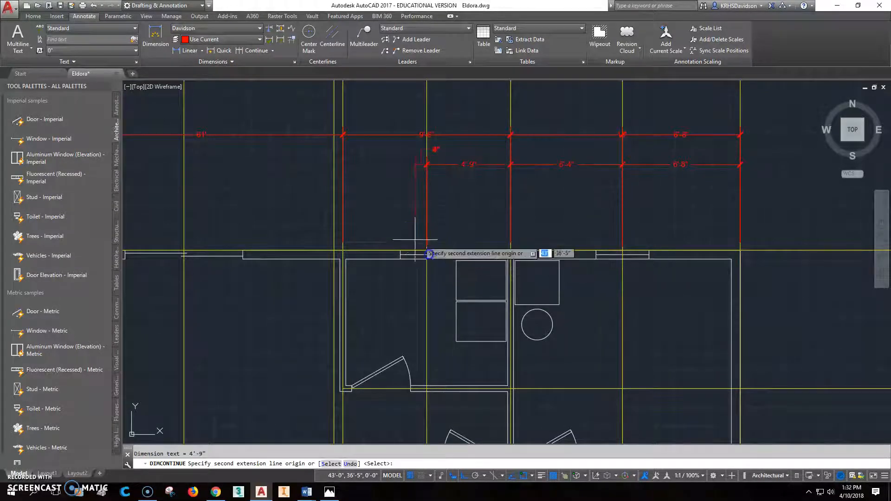
pyautogui.click(342, 251)
pyautogui.scroll(-2, 352, 246)
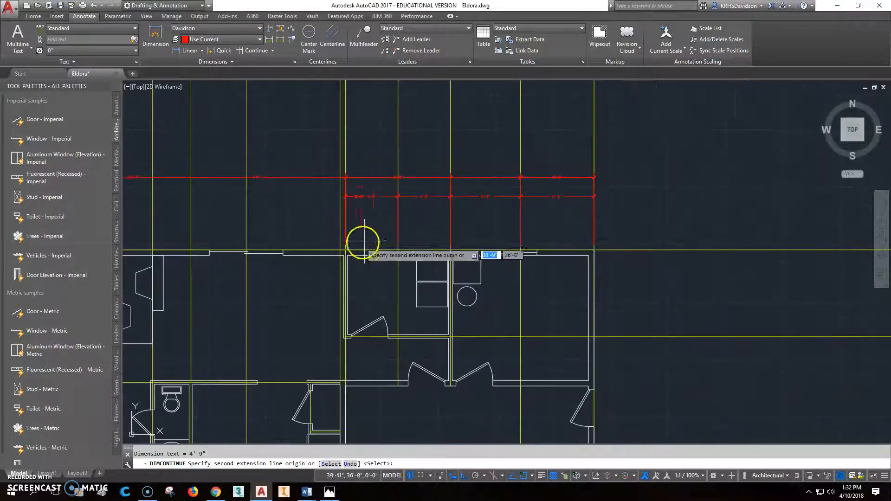
# Step: Continue the window dimension chain through the centres of the dining sliding door and both family room windows to the house's upper-left corner
pyautogui.moveTo(247, 250); pyautogui.dragTo(595, 247, button='middle')
pyautogui.click(402, 249)
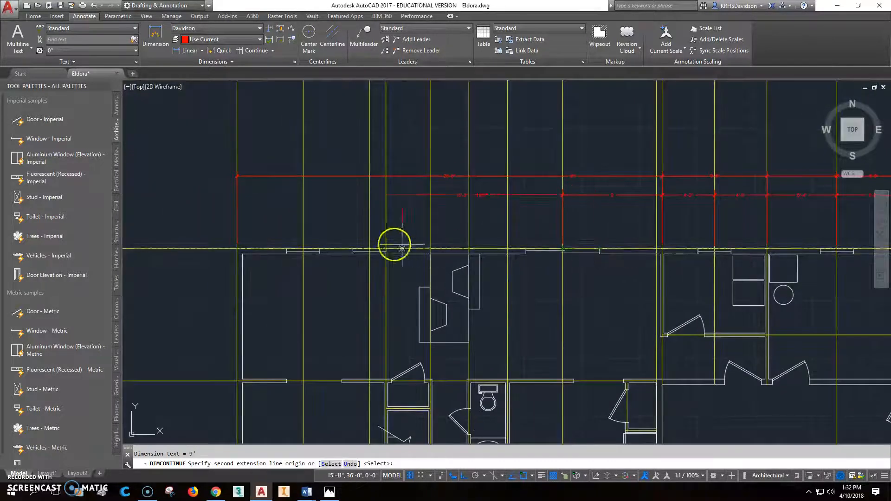
pyautogui.click(370, 251)
pyautogui.scroll(3, 370, 252)
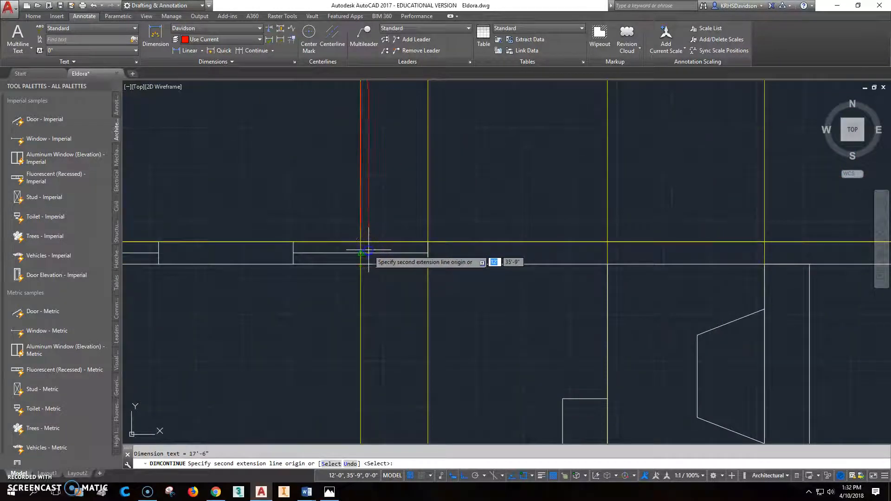
pyautogui.scroll(-1, 374, 250)
pyautogui.click(261, 251)
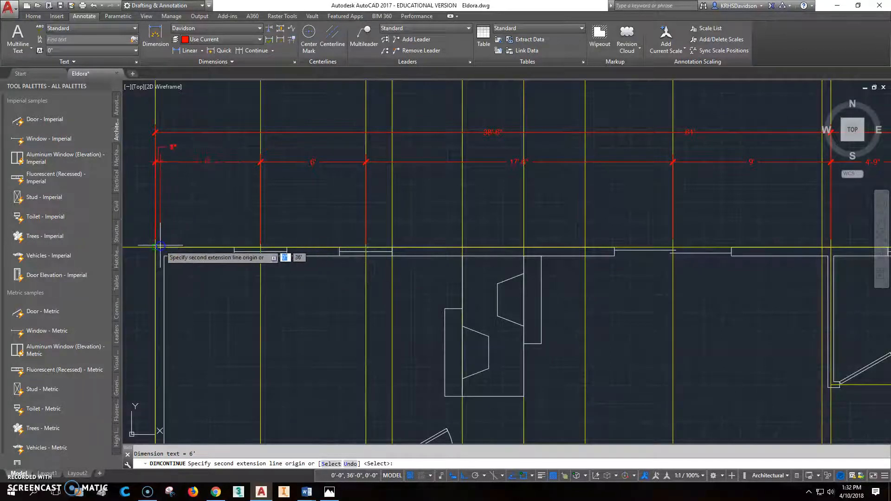
pyautogui.press('Escape')
pyautogui.press('Escape')
pyautogui.scroll(-2, 382, 206)
pyautogui.moveTo(573, 233); pyautogui.dragTo(505, 237, button='middle')
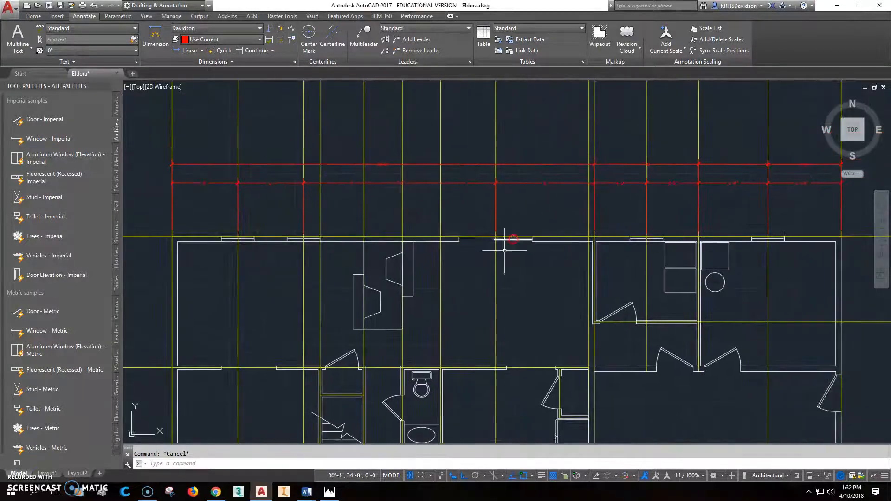
# Step: Check the reference plan and add an overall linear dimension across the house's back wall, corner to corner, above the two existing rows
pyautogui.click(329, 492)
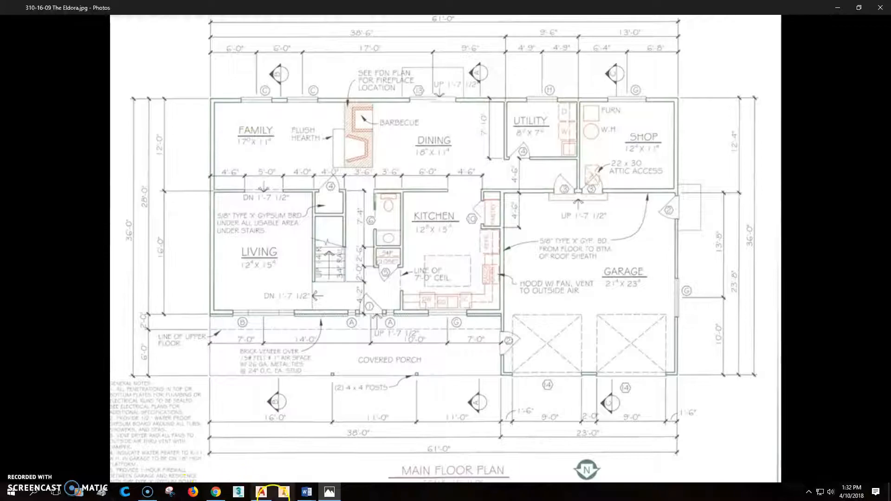
pyautogui.click(261, 492)
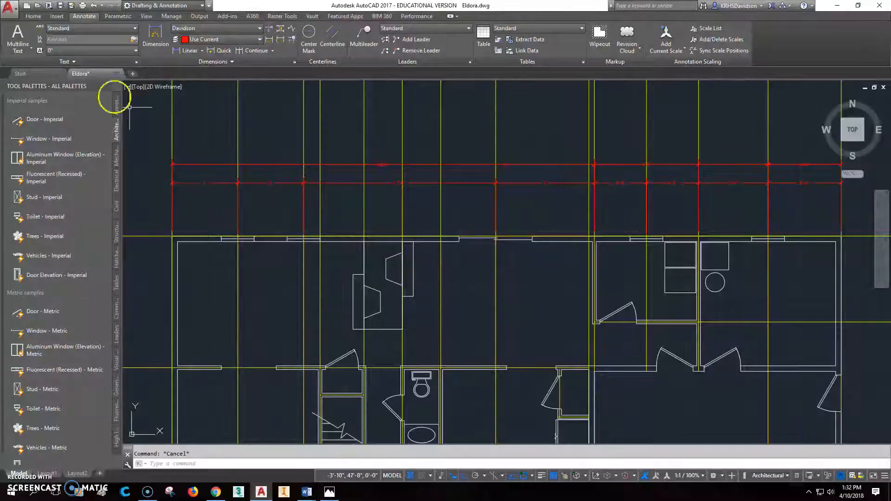
pyautogui.click(190, 51)
pyautogui.click(178, 238)
pyautogui.click(837, 235)
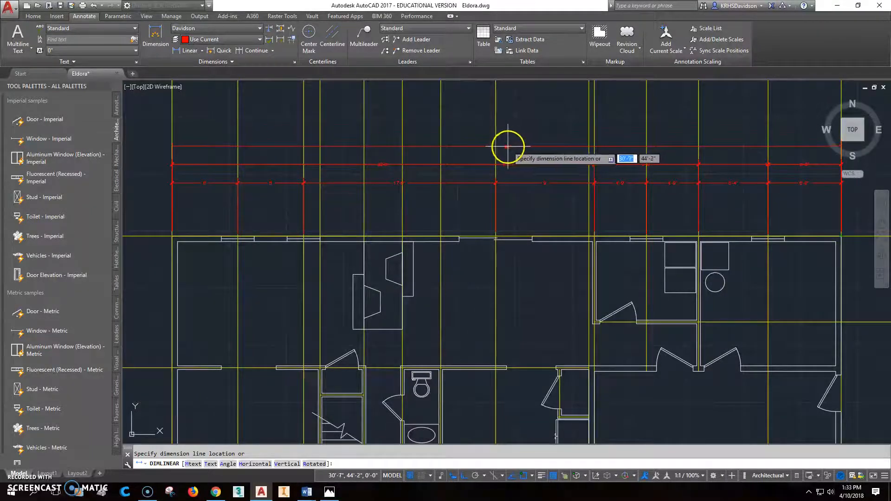
pyautogui.click(503, 147)
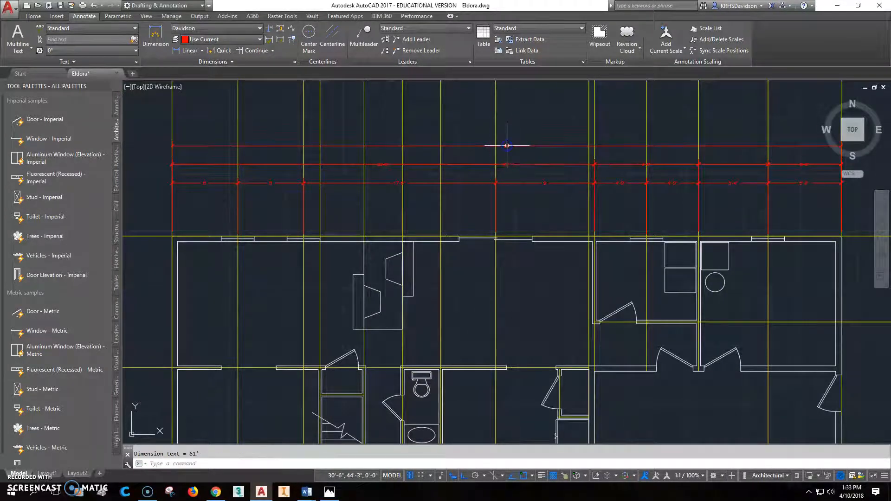
pyautogui.press('Escape')
# Step: Consult the reference plan's interior dimensions and add a linear dimension from the left exterior wall to the near end of the family–living opening
pyautogui.scroll(-3, 499, 230)
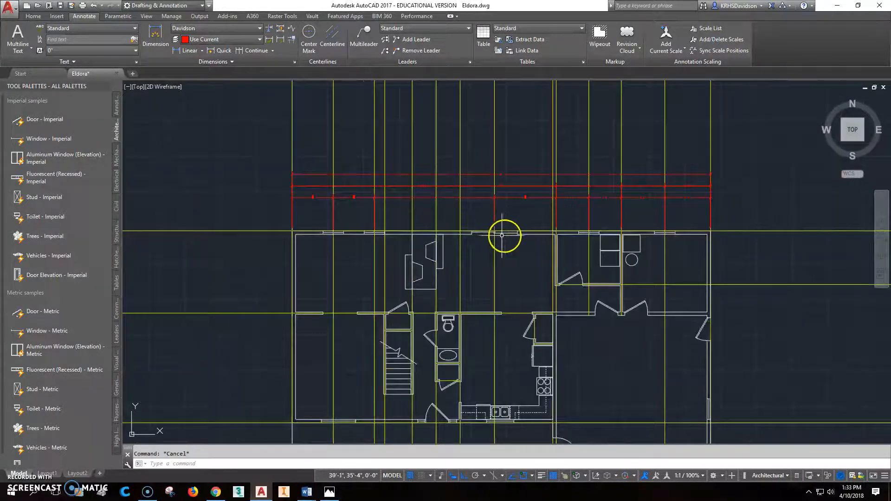
pyautogui.scroll(2, 428, 223)
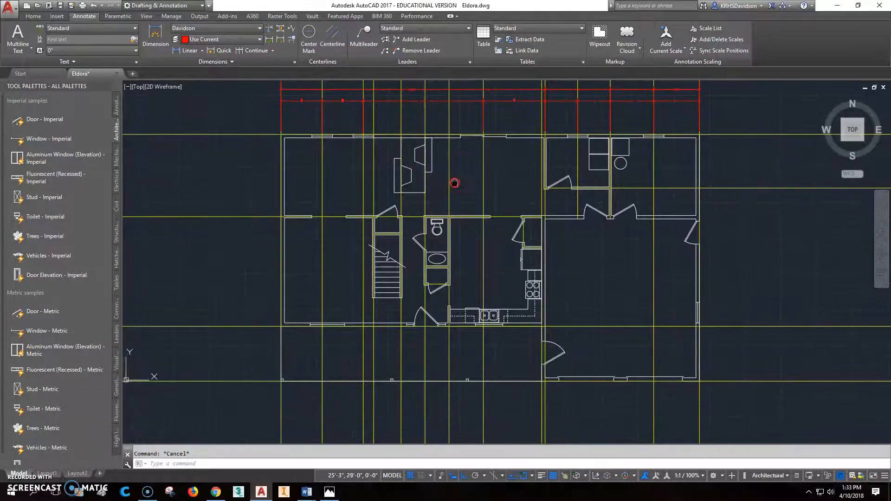
pyautogui.scroll(2, 364, 207)
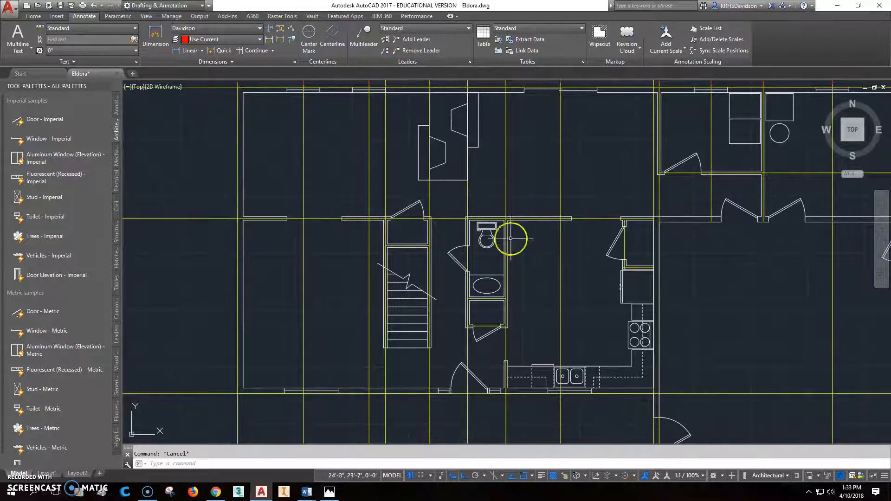
pyautogui.click(329, 492)
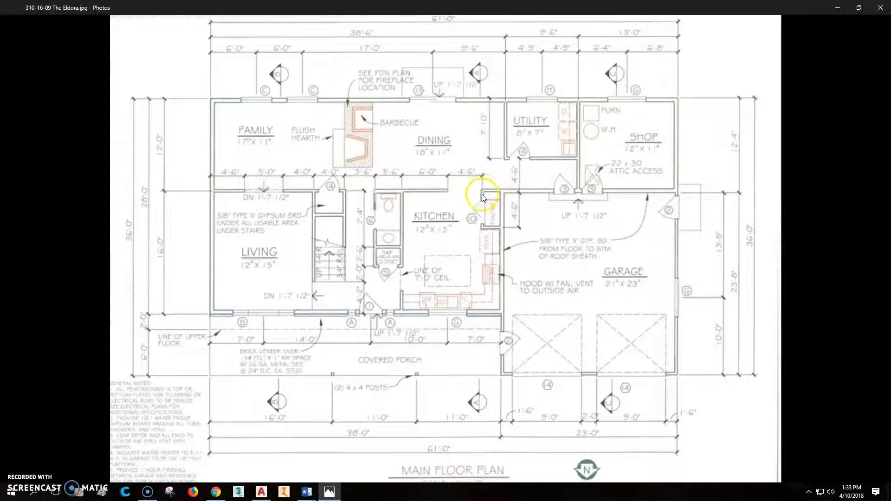
pyautogui.click(263, 495)
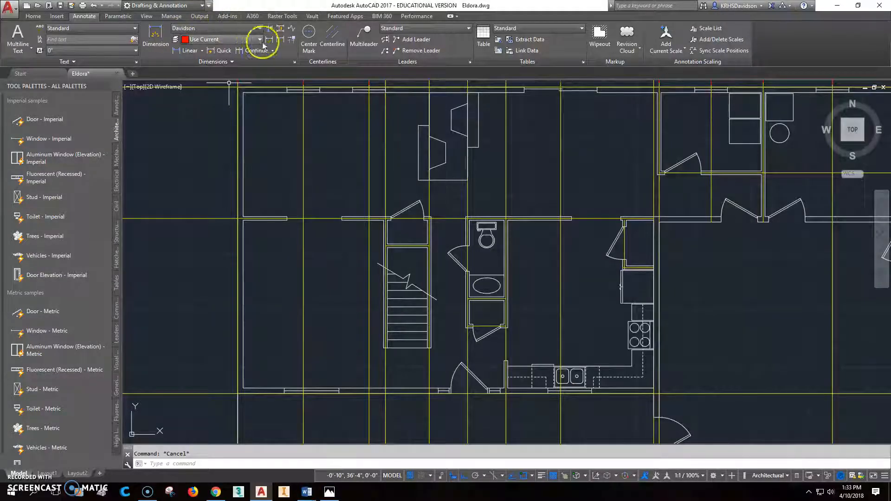
pyautogui.click(191, 51)
pyautogui.click(238, 218)
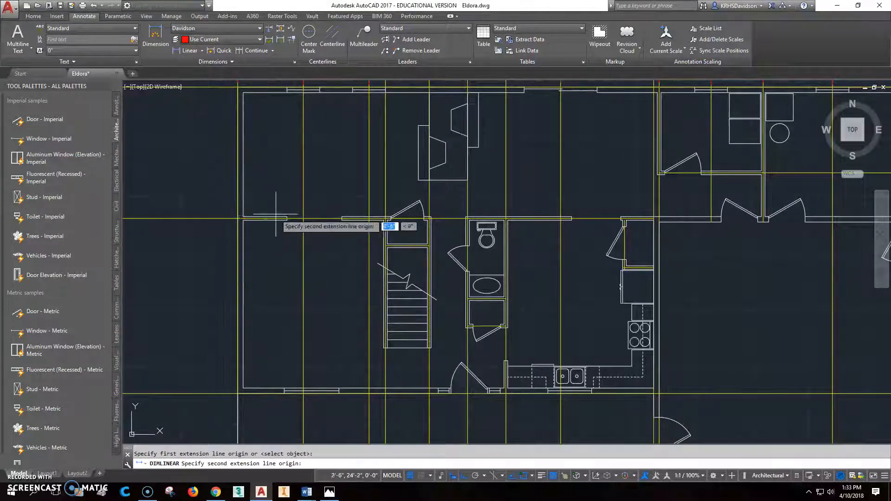
pyautogui.click(243, 218)
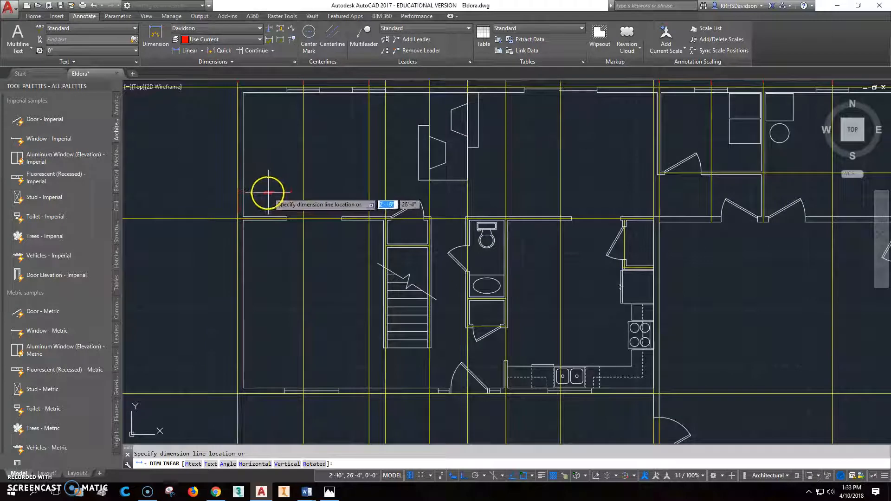
pyautogui.click(260, 191)
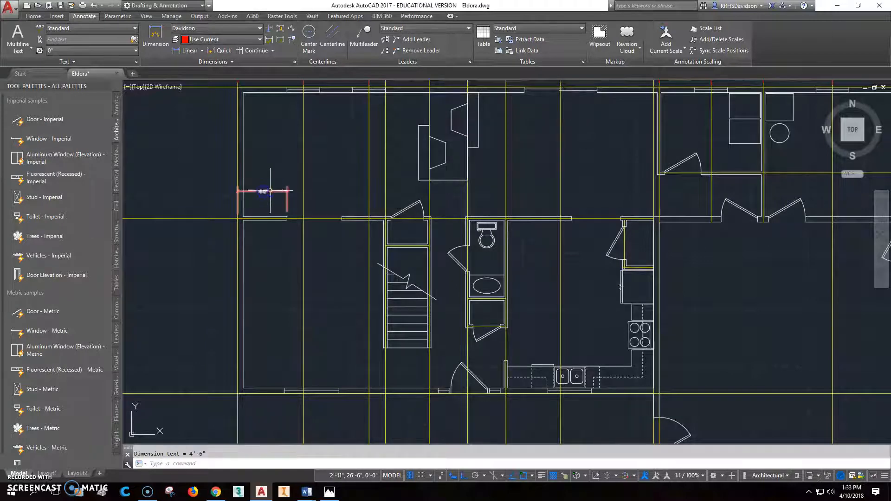
# Step: Continue the interior dimension across the family–living opening and on to the midpoint of the closet above the stairs
pyautogui.scroll(3, 428, 213)
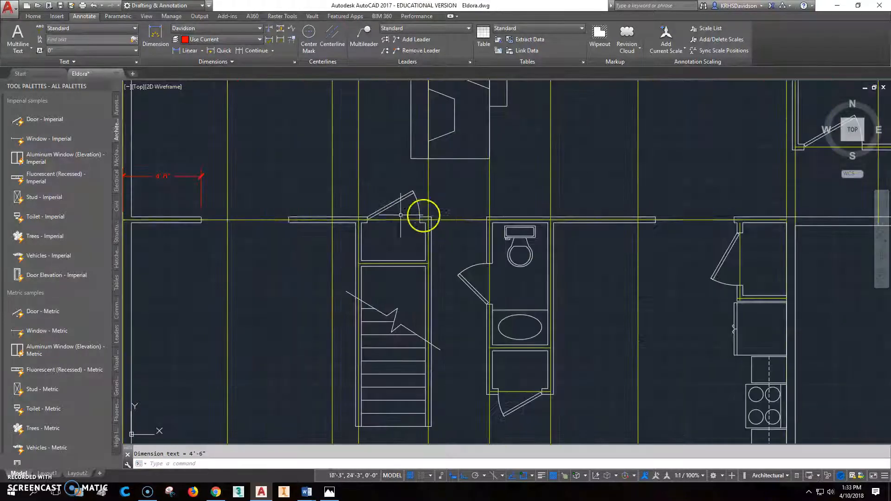
pyautogui.click(249, 50)
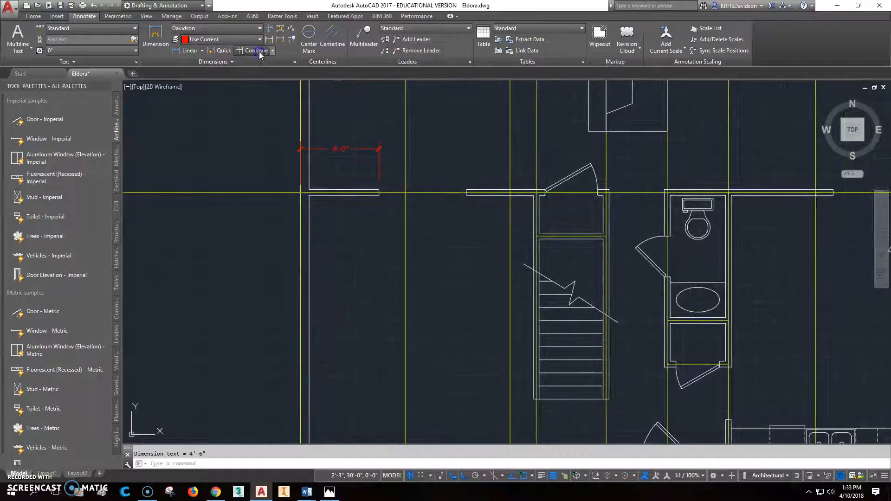
pyautogui.click(467, 190)
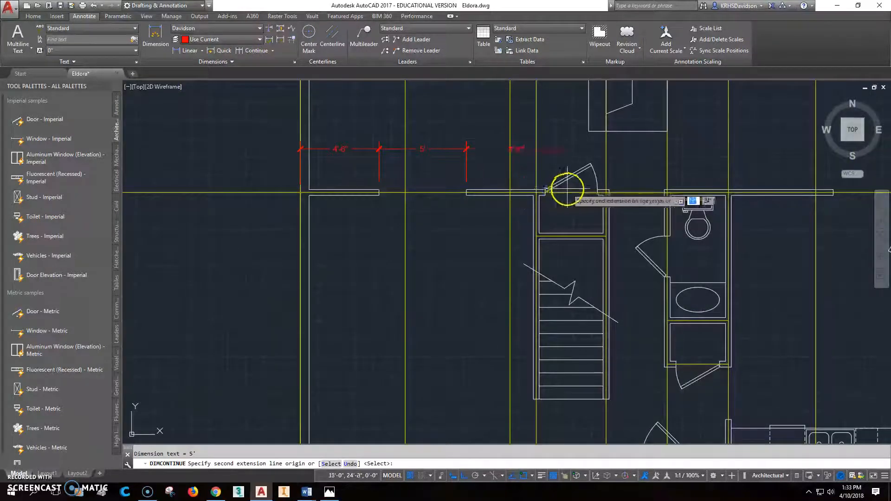
pyautogui.scroll(3, 543, 190)
pyautogui.scroll(-1, 573, 193)
pyautogui.scroll(1, 603, 193)
pyautogui.moveTo(498, 191); pyautogui.dragTo(397, 194, button='middle')
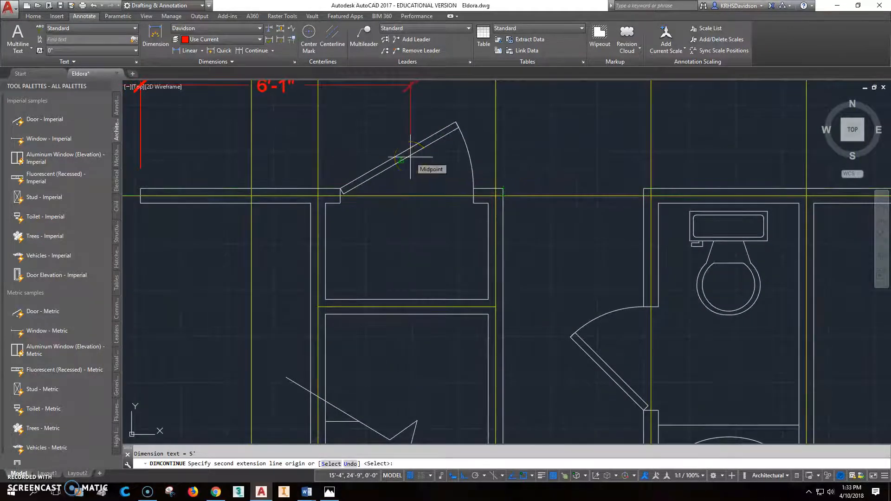
pyautogui.click(412, 297)
# Step: Continue the interior chain to the closet's right wall, the bathroom's left wall and the free end of the kitchen wall
pyautogui.scroll(-2, 441, 283)
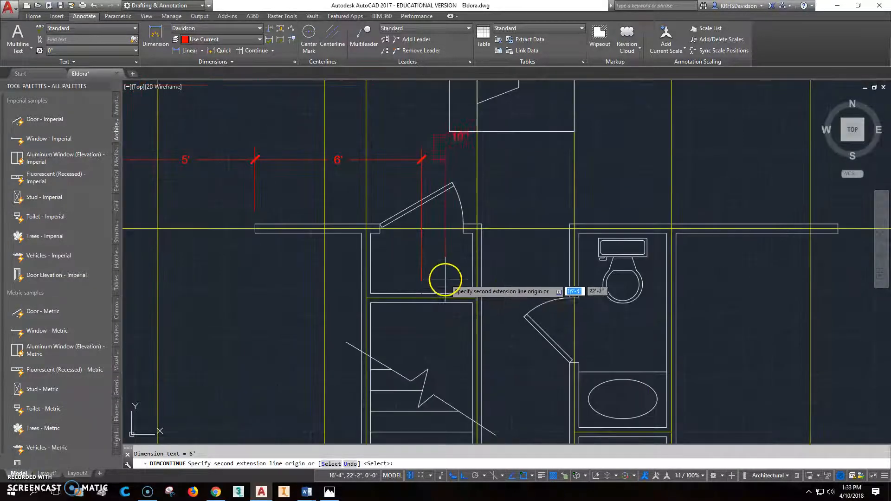
pyautogui.moveTo(442, 283); pyautogui.dragTo(293, 274, button='middle')
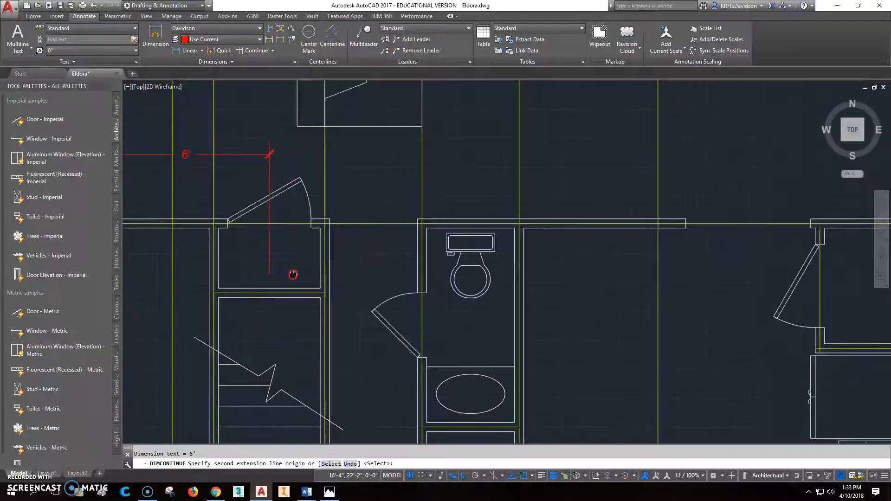
pyautogui.click(329, 218)
pyautogui.click(418, 218)
pyautogui.click(686, 219)
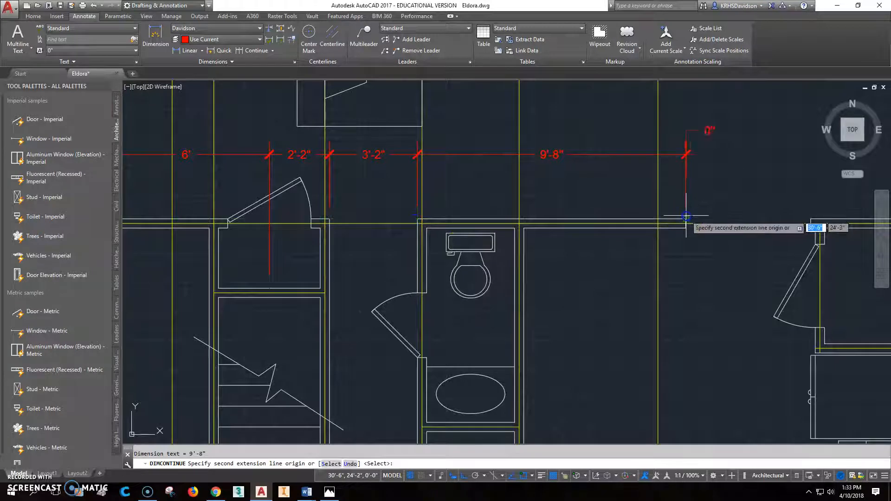
# Step: Continue the interior chain across the kitchen opening to the pantry wall's end and finish the chain
pyautogui.scroll(-2, 683, 219)
pyautogui.moveTo(673, 222); pyautogui.dragTo(455, 219, button='middle')
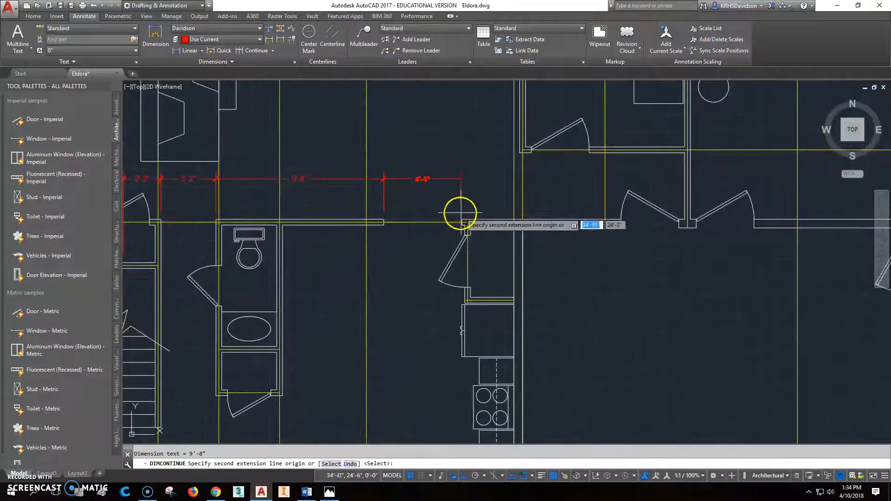
pyautogui.click(461, 219)
pyautogui.press('Escape')
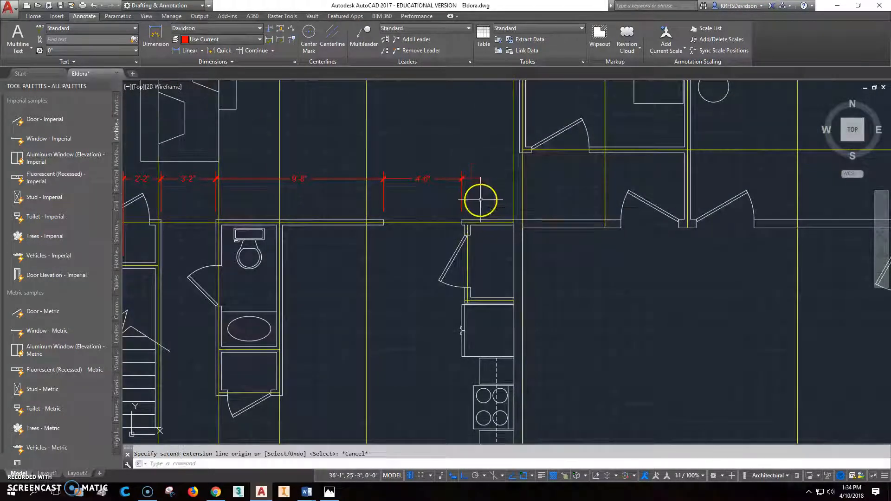
# Step: Review the interior dimension chain and compare its values with the reference floor plan image in Photos
pyautogui.moveTo(424, 187); pyautogui.dragTo(529, 167, button='middle')
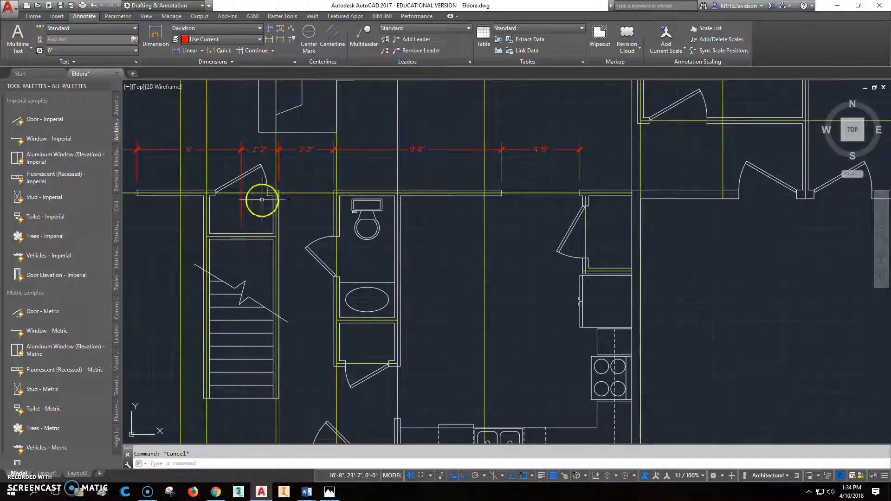
pyautogui.moveTo(221, 189)
pyautogui.mouseDown(button='middle')
pyautogui.moveTo(299, 184)
pyautogui.moveTo(361, 197)
pyautogui.mouseUp(button='middle')
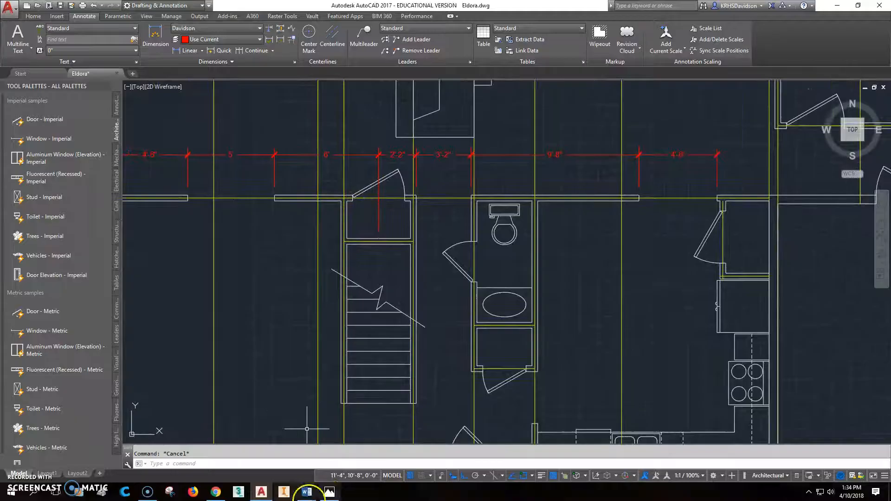
pyautogui.click(330, 492)
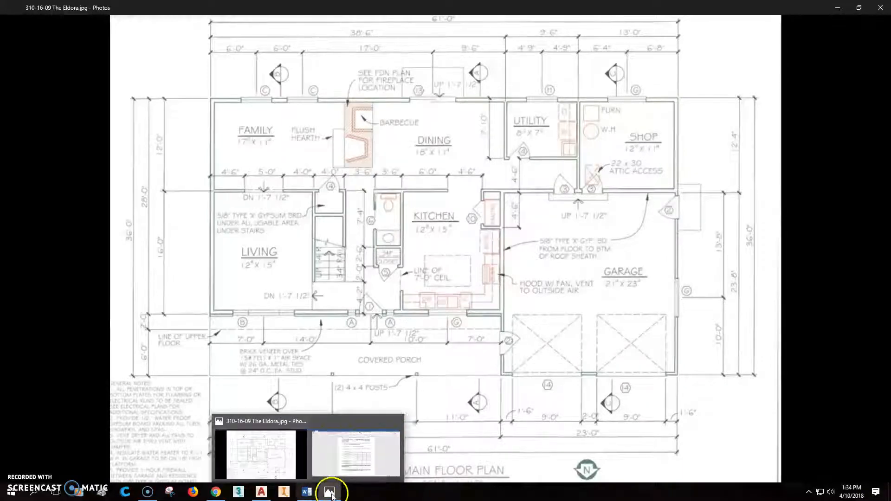
# Step: Return to AutoCAD and move the shared origin of the two dimensions meeting at the closet's midpoint to the closet's left wall line
pyautogui.click(261, 491)
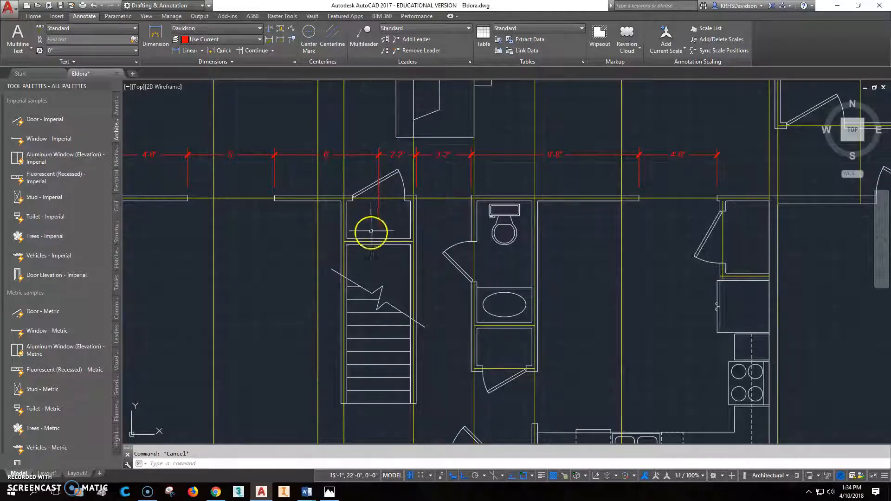
pyautogui.click(358, 154)
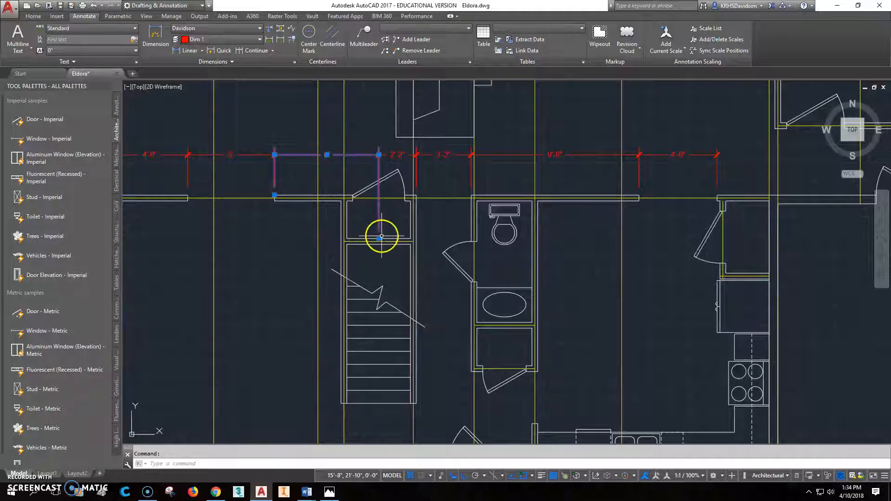
pyautogui.click(379, 237)
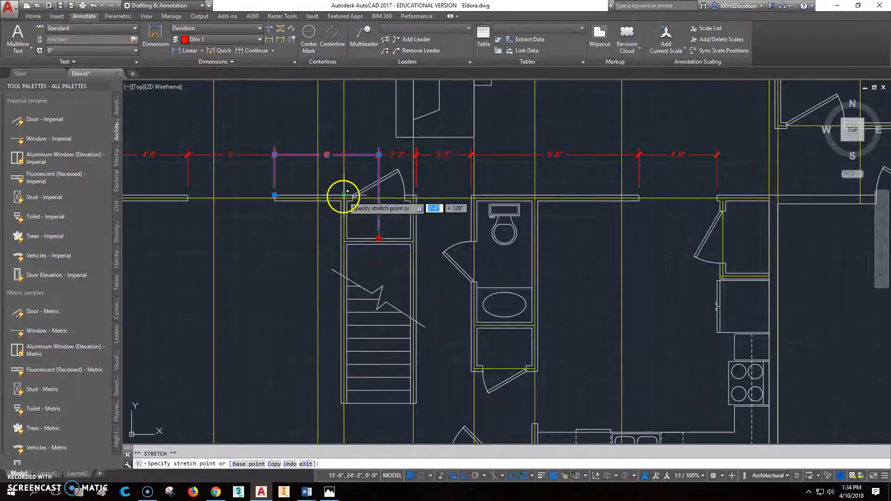
pyautogui.click(344, 195)
pyautogui.click(379, 204)
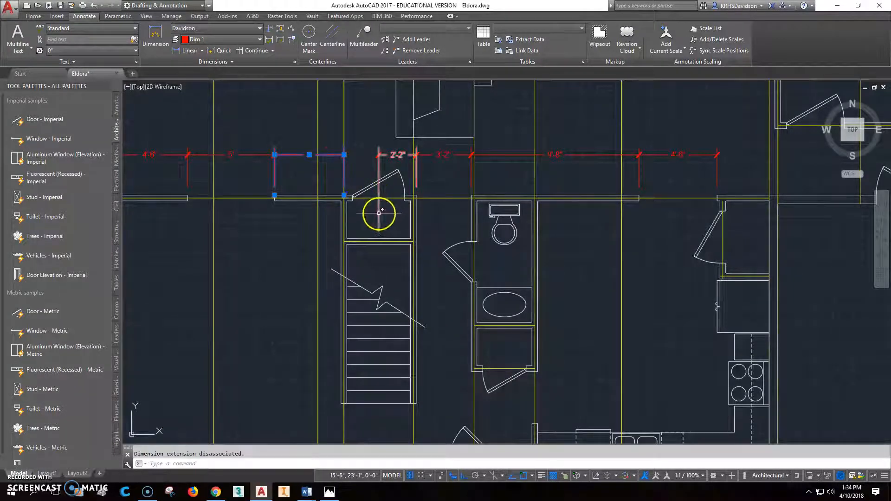
pyautogui.click(379, 239)
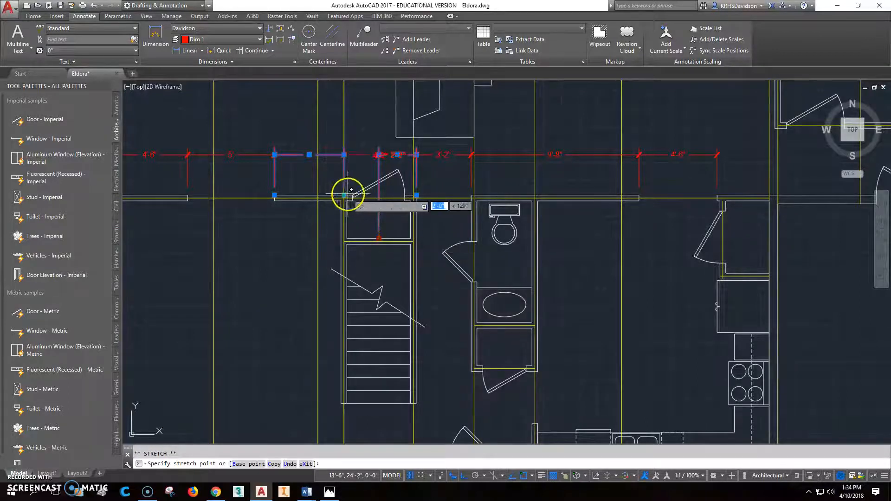
pyautogui.click(344, 195)
pyautogui.press('Escape')
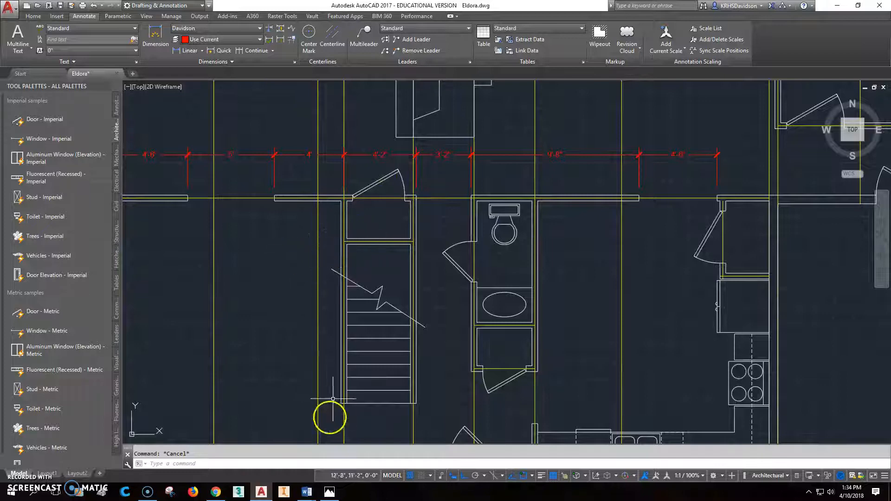
# Step: Check the closet dimensions on the reference plan, and move the shared dimension origin at the closet's right wall onto that wall's centerline
pyautogui.click(330, 493)
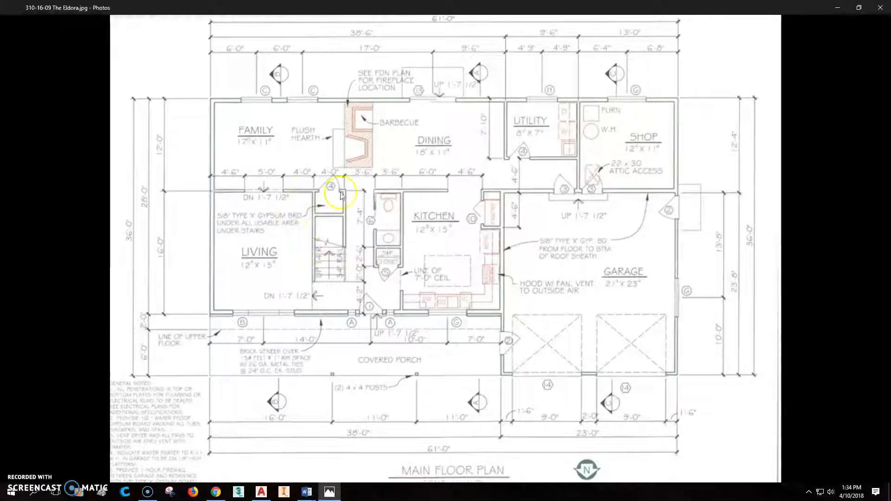
pyautogui.click(262, 491)
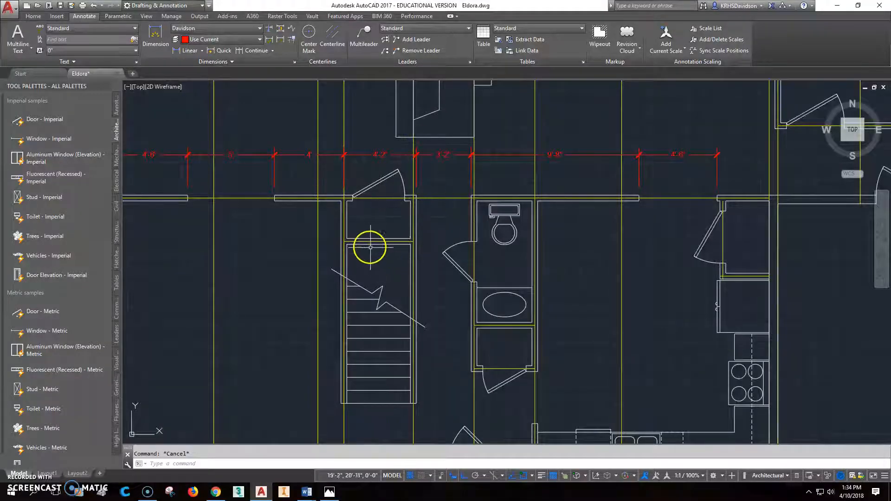
pyautogui.scroll(2, 415, 171)
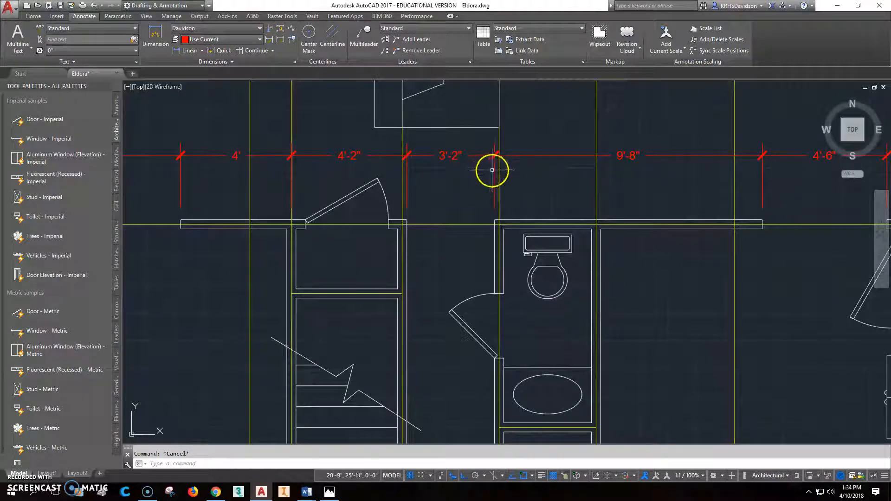
pyautogui.click(416, 195)
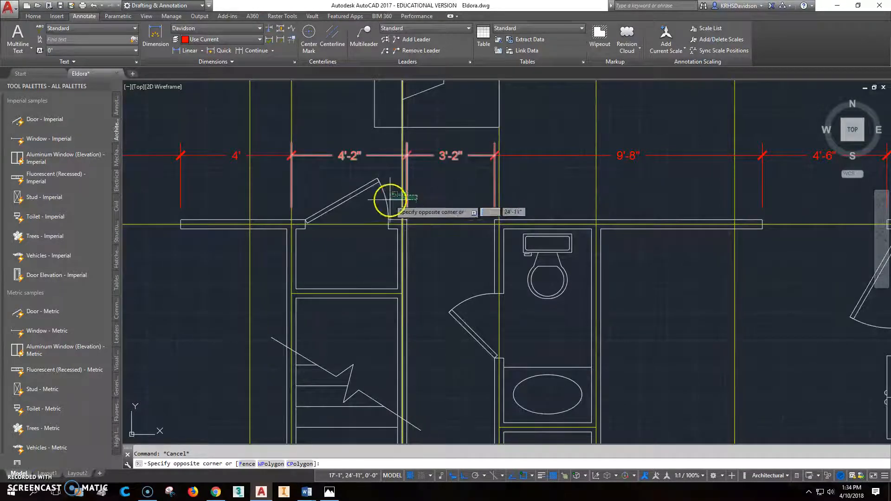
pyautogui.scroll(4, 415, 196)
pyautogui.scroll(-2, 414, 195)
pyautogui.click(402, 197)
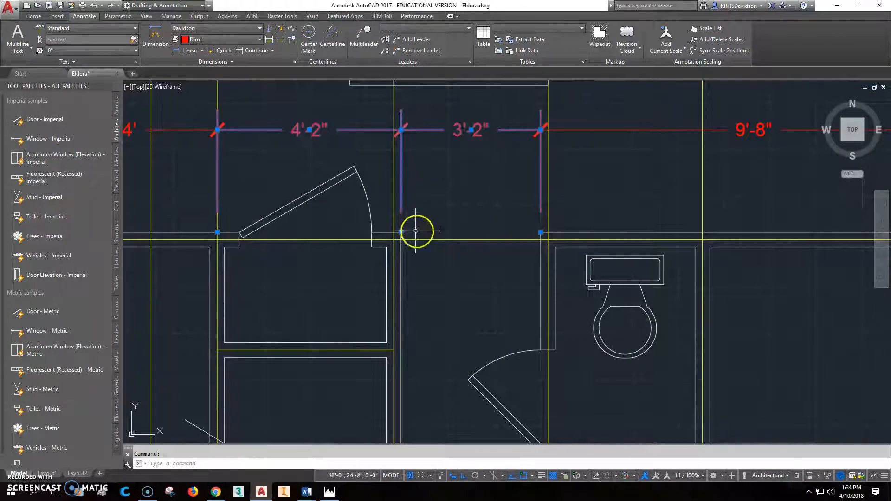
pyautogui.click(402, 232)
pyautogui.click(393, 239)
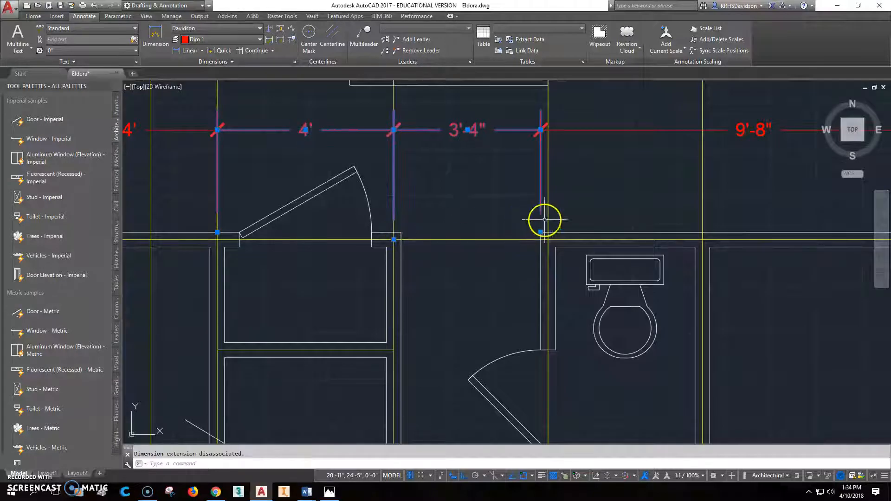
# Step: Move the origins of both dimensions meeting at the bathroom's left wall onto that wall's centerline
pyautogui.click(541, 232)
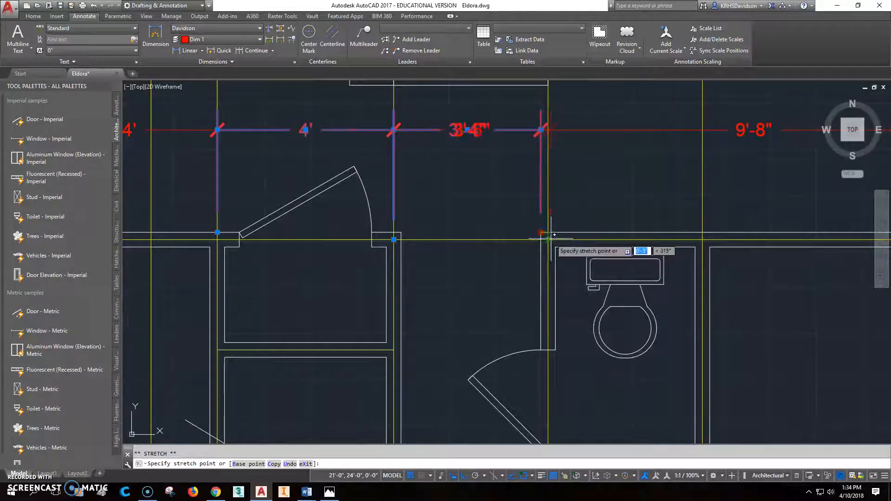
pyautogui.click(548, 240)
pyautogui.click(544, 211)
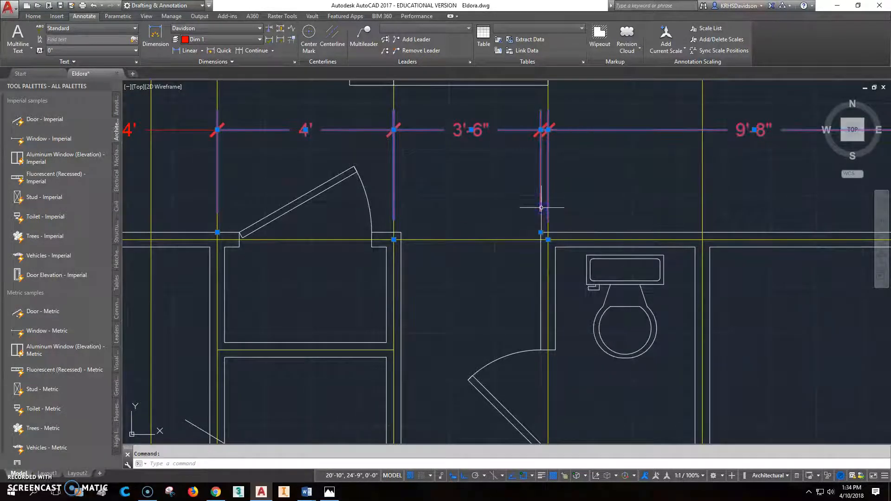
pyautogui.click(541, 232)
pyautogui.click(548, 240)
pyautogui.press('Escape')
pyautogui.scroll(-3, 551, 230)
pyautogui.moveTo(506, 246)
pyautogui.mouseDown(button='middle')
pyautogui.moveTo(561, 241)
pyautogui.moveTo(511, 256)
pyautogui.mouseUp(button='middle')
pyautogui.scroll(-2, 561, 241)
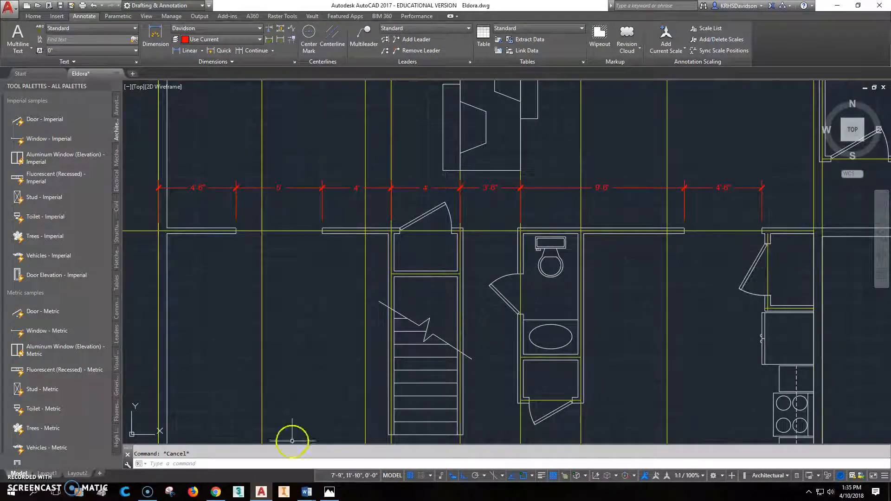
# Step: Consult the reference plan, and add a linear dimension below the front wall from its left corner to the living room window's midpoint
pyautogui.click(330, 493)
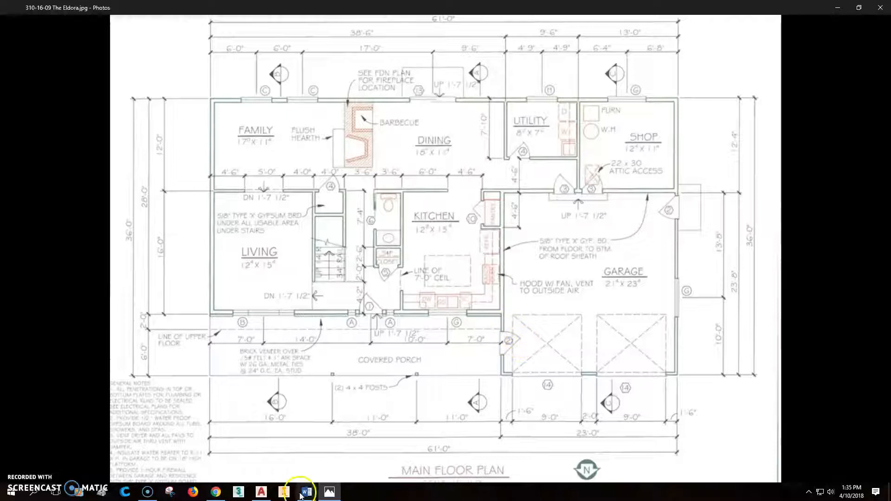
pyautogui.click(262, 492)
pyautogui.scroll(-5, 364, 305)
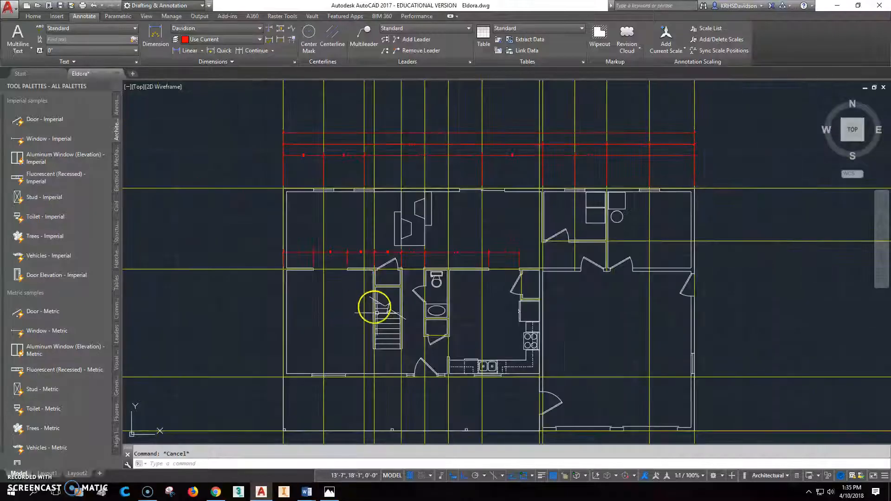
pyautogui.scroll(5, 439, 230)
pyautogui.moveTo(438, 229); pyautogui.dragTo(425, 150, button='middle')
pyautogui.click(182, 54)
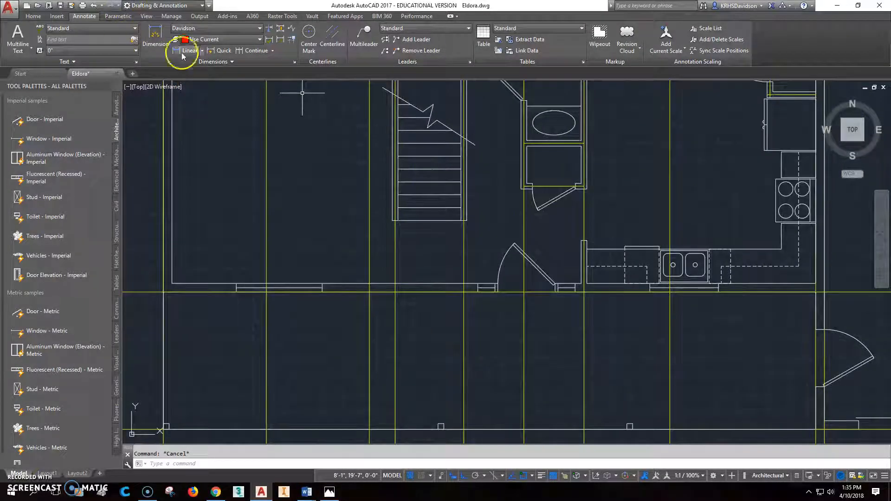
pyautogui.click(164, 292)
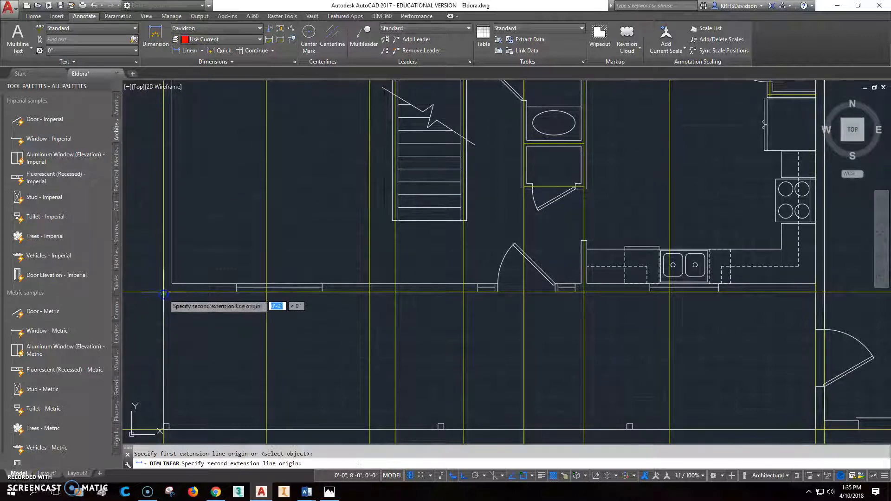
pyautogui.click(275, 291)
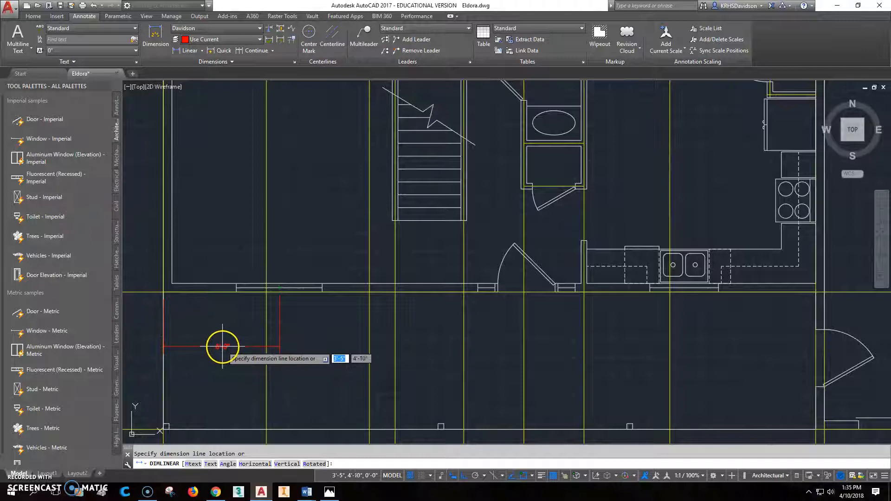
pyautogui.click(222, 346)
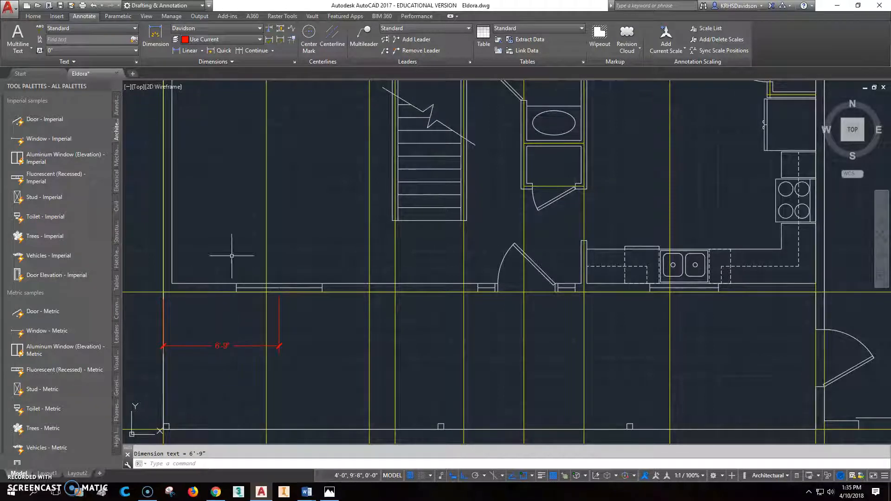
# Step: Continue the front dimension chain to the front door, the kitchen window's midpoint and the garage's left wall, and finish the chain
pyautogui.click(253, 51)
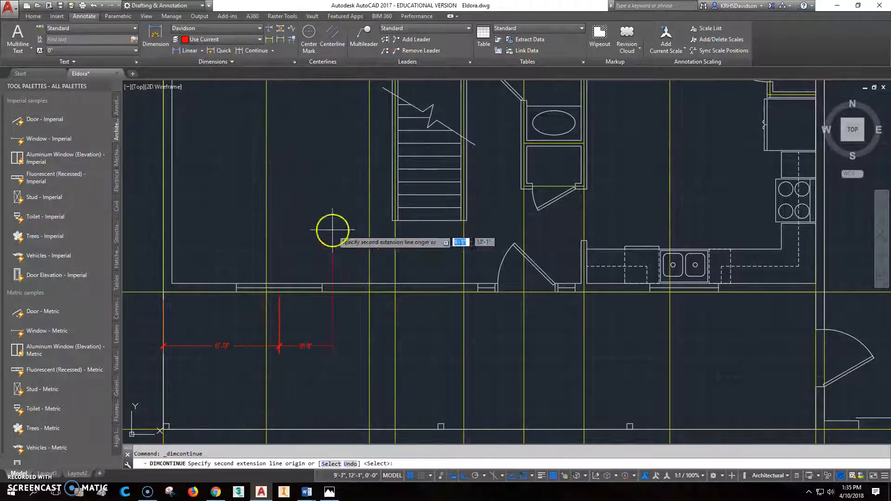
pyautogui.click(533, 268)
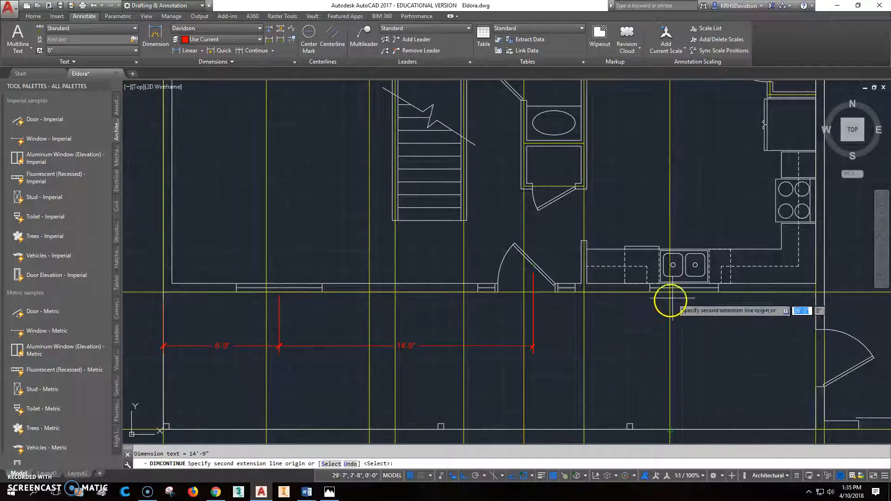
pyautogui.click(685, 290)
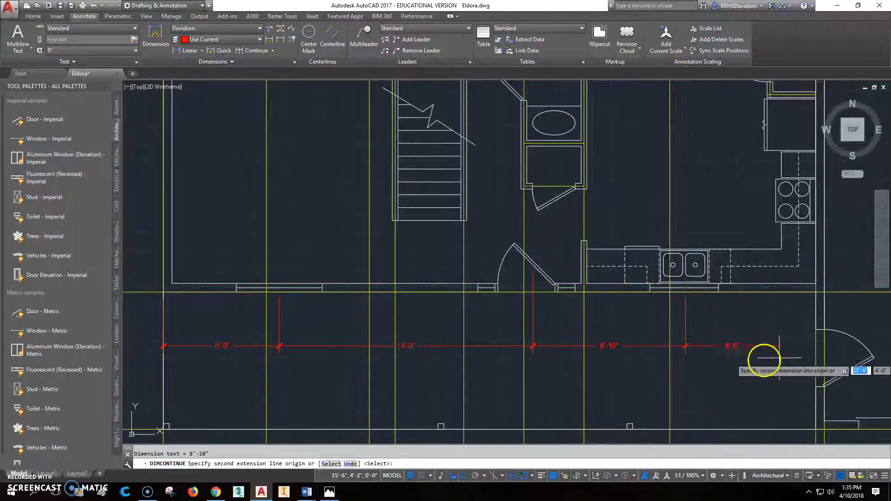
pyautogui.click(817, 332)
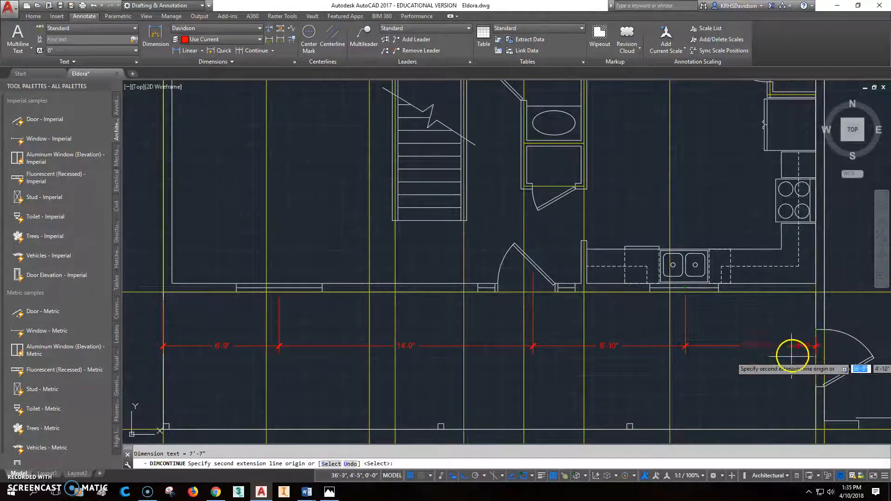
pyautogui.press('Escape')
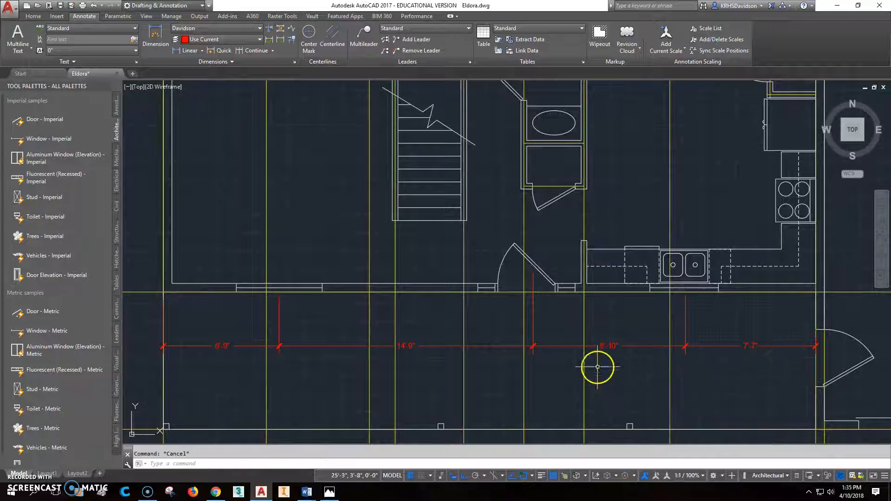
# Step: Draw a horizontal helper line across the front door opening between the midpoints of the two jambs
pyautogui.scroll(2, 541, 328)
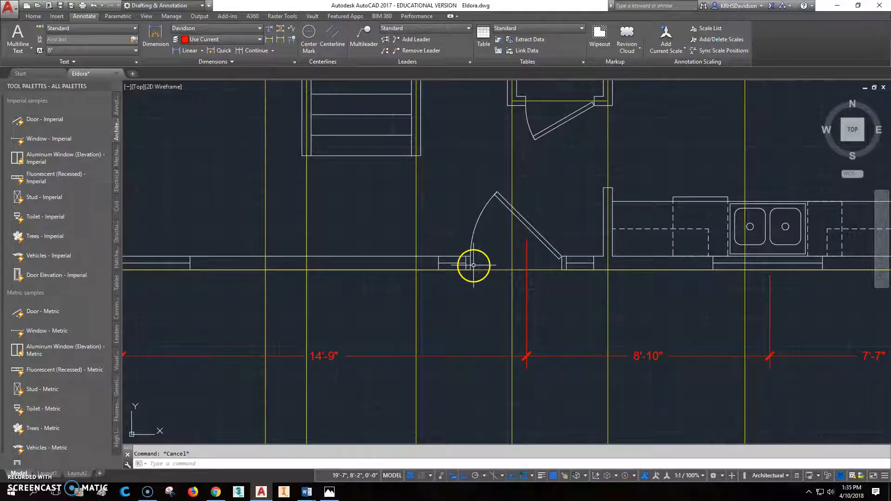
pyautogui.write('l')
pyautogui.press('Return')
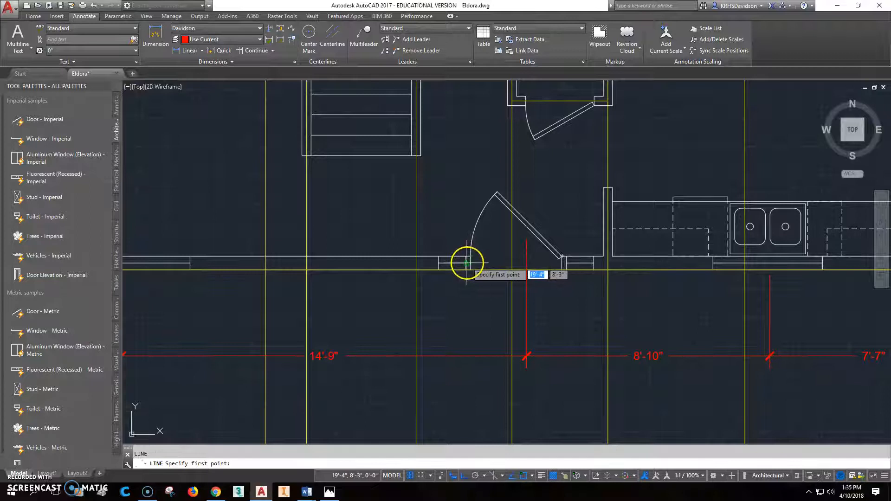
pyautogui.scroll(3, 474, 261)
pyautogui.click(461, 264)
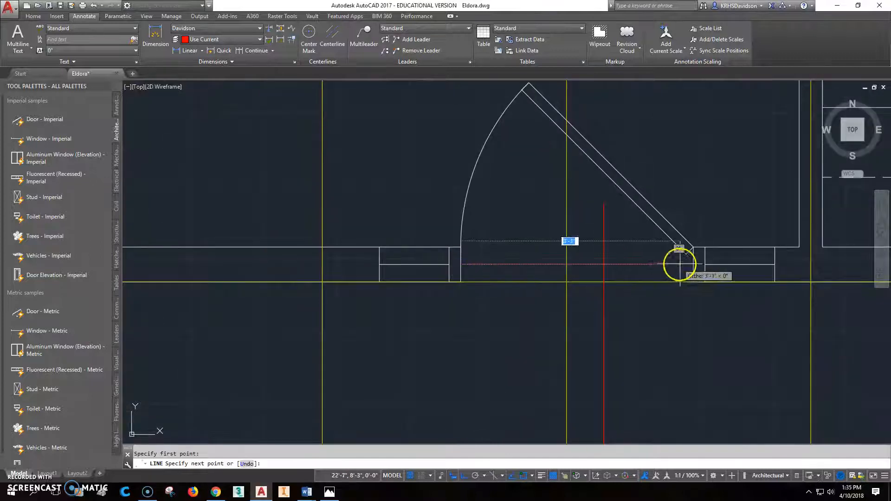
pyautogui.click(694, 265)
pyautogui.press('Escape')
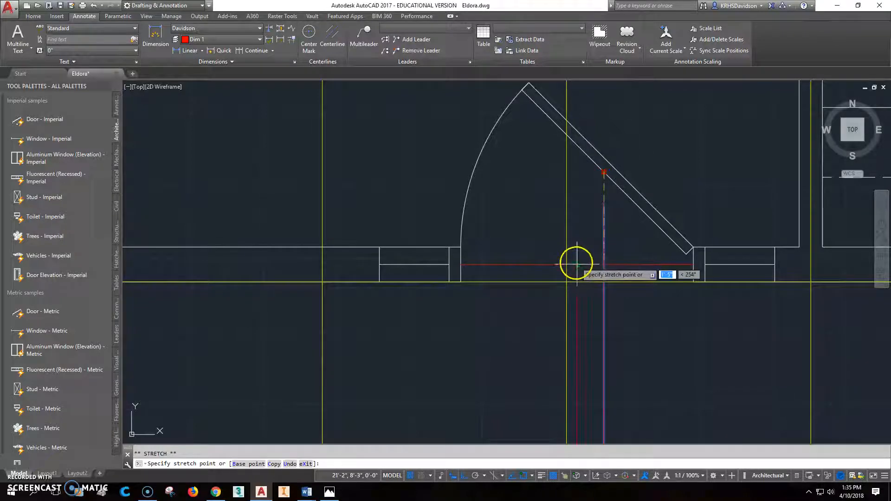
# Step: Move the origins of both dimensions meeting at the front door to the midpoint of the helper line
pyautogui.click(577, 264)
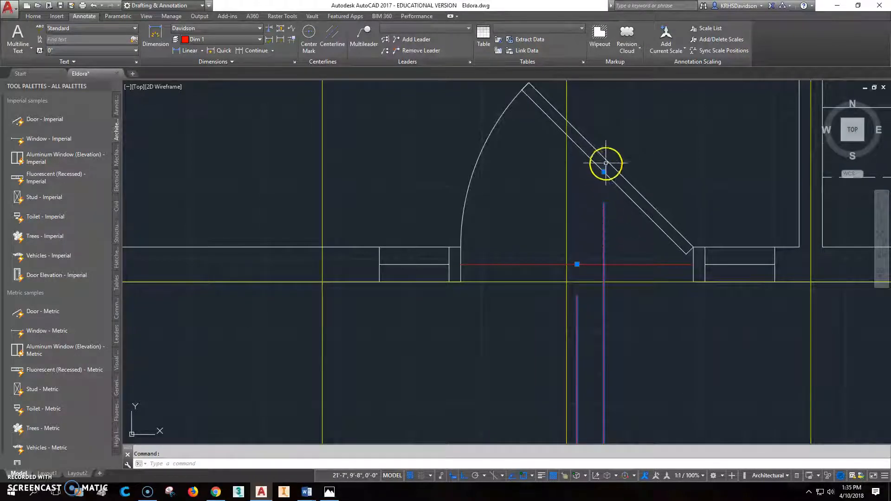
pyautogui.click(604, 172)
pyautogui.click(577, 264)
pyautogui.click(616, 265)
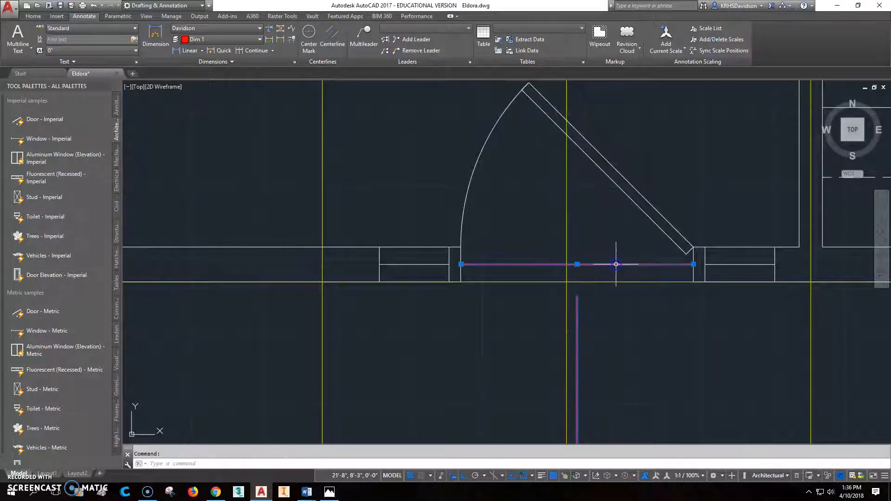
pyautogui.press('Delete')
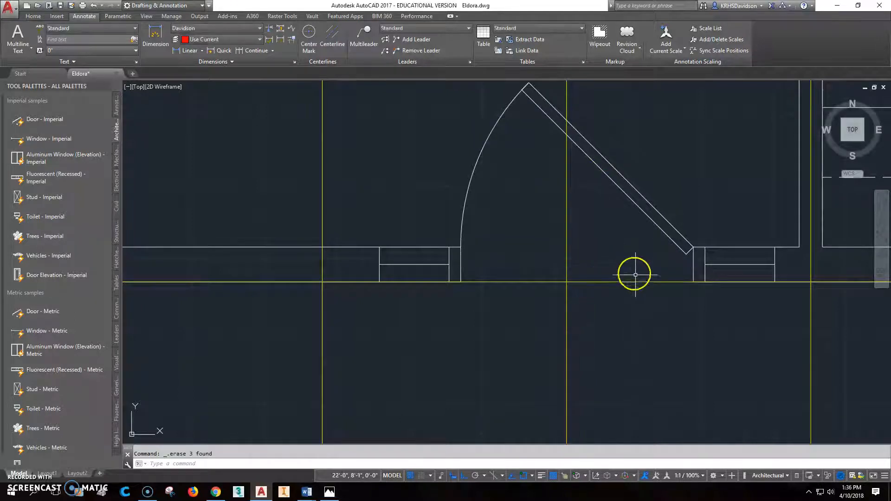
pyautogui.click(86, 7)
# Step: Erase only the helper line across the front door opening, keeping the two adjoining dimensions
pyautogui.click(625, 265)
pyautogui.press('Delete')
pyautogui.scroll(-2, 700, 319)
pyautogui.scroll(1, 654, 307)
pyautogui.scroll(-1, 654, 307)
pyautogui.moveTo(709, 327)
pyautogui.mouseDown(button='middle')
pyautogui.moveTo(684, 321)
pyautogui.moveTo(692, 278)
pyautogui.moveTo(727, 290)
pyautogui.moveTo(578, 283)
pyautogui.mouseUp(button='middle')
pyautogui.scroll(-1, 692, 279)
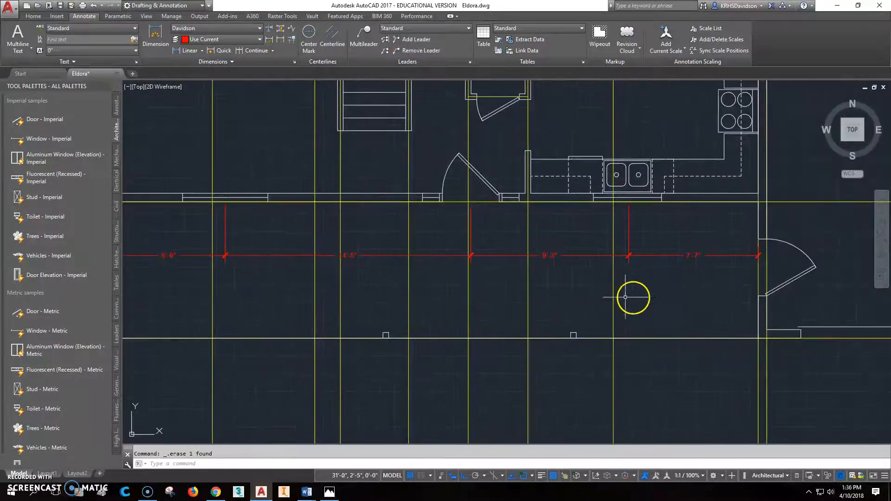
pyautogui.moveTo(436, 384); pyautogui.dragTo(461, 287, button='middle')
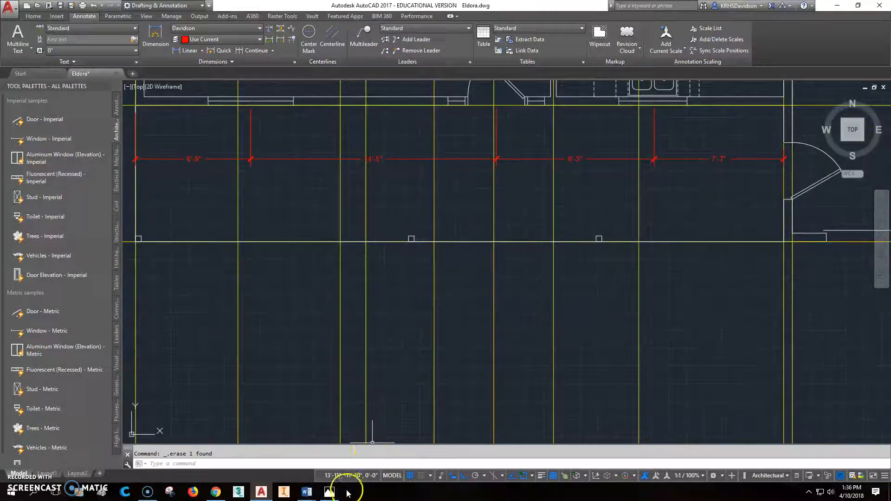
# Step: Add a horizontal linear dimension below the covered porch from its front-left corner to the left edge of the middle post
pyautogui.click(330, 492)
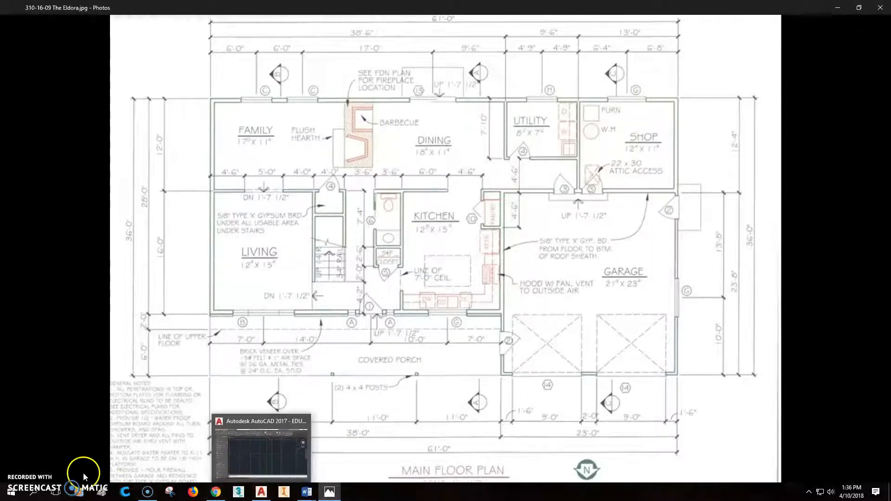
pyautogui.click(260, 493)
pyautogui.moveTo(405, 337); pyautogui.dragTo(487, 299, button='middle')
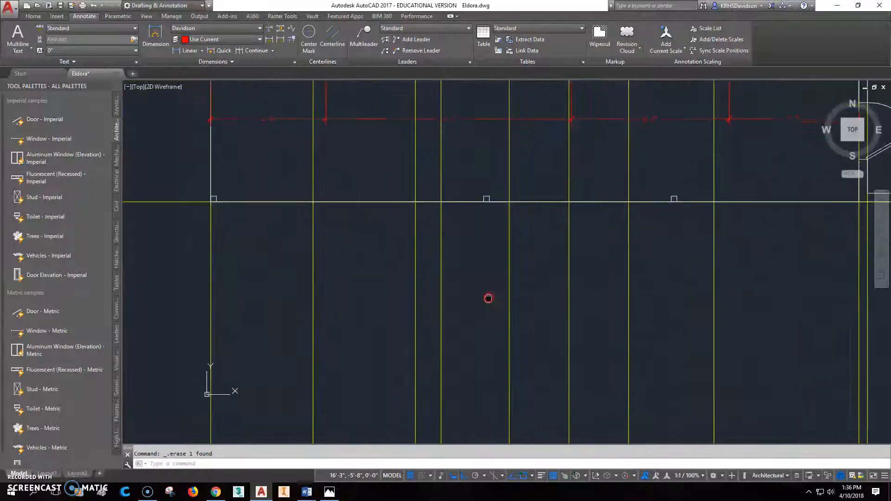
pyautogui.click(197, 50)
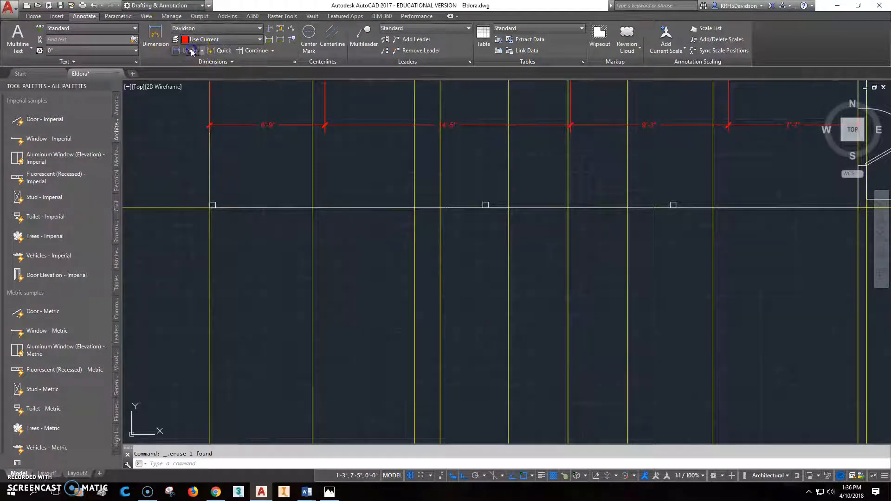
pyautogui.click(212, 207)
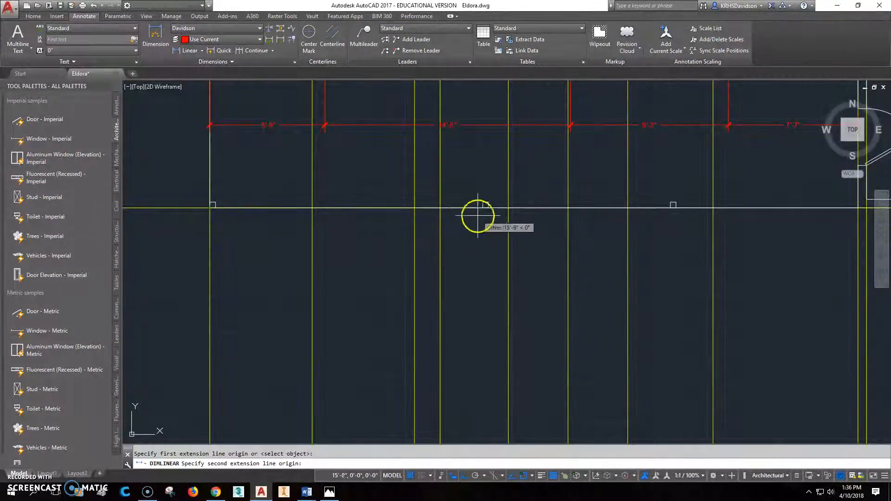
pyautogui.click(485, 204)
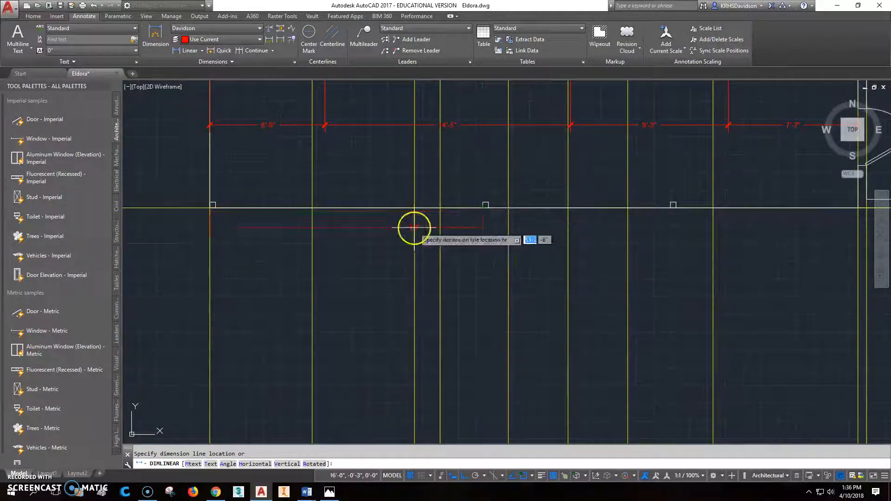
pyautogui.click(354, 255)
# Step: Continue the porch dimension chain to the left edge of the right post and the garage's front-left corner
pyautogui.moveTo(368, 309)
pyautogui.mouseDown(button='middle')
pyautogui.moveTo(239, 313)
pyautogui.moveTo(176, 327)
pyautogui.mouseUp(button='middle')
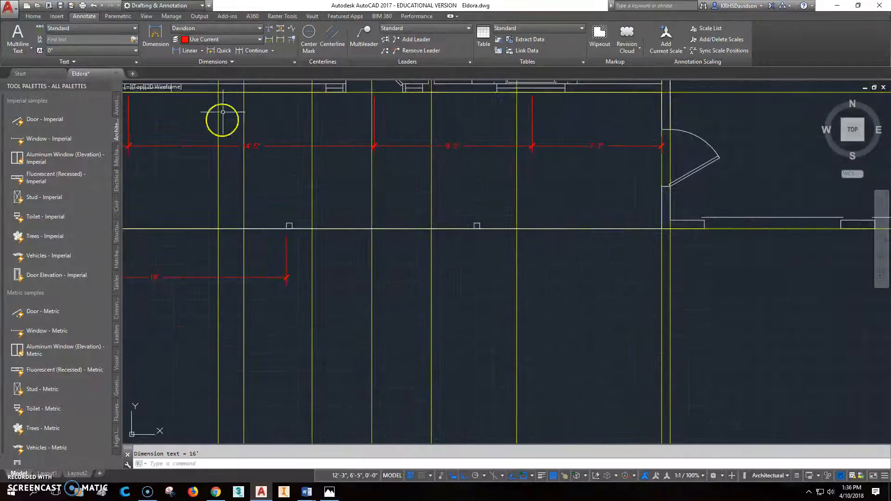
pyautogui.click(255, 49)
pyautogui.click(474, 228)
pyautogui.click(661, 228)
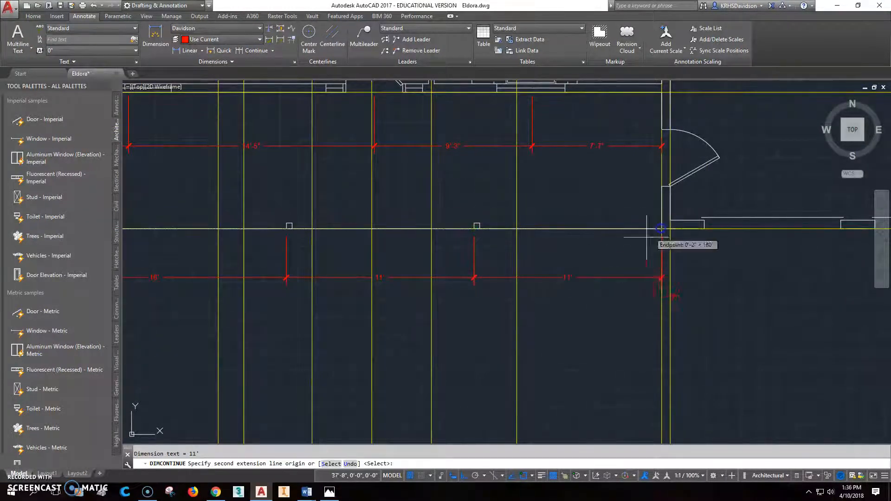
# Step: Continue the chain across the garage front to each jamb of both garage doors and the front-right corner, and finish the chain
pyautogui.scroll(-2, 647, 237)
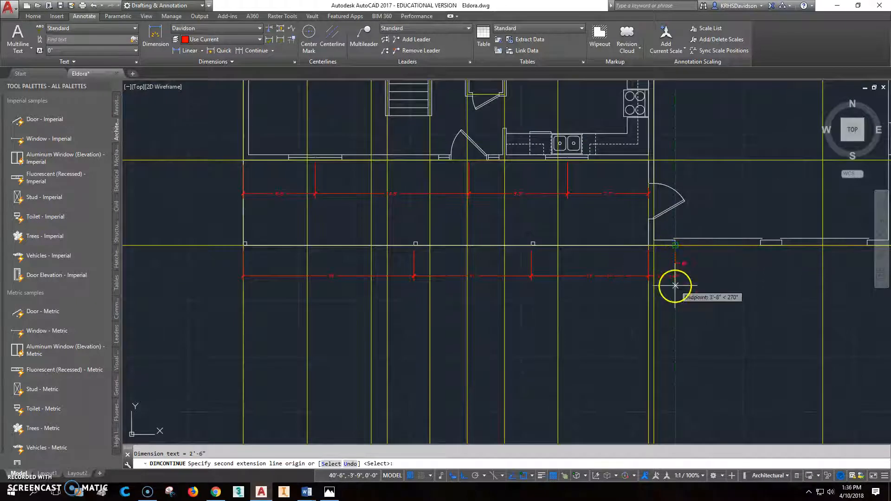
pyautogui.scroll(3, 676, 285)
pyautogui.moveTo(706, 285); pyautogui.dragTo(493, 284, button='middle')
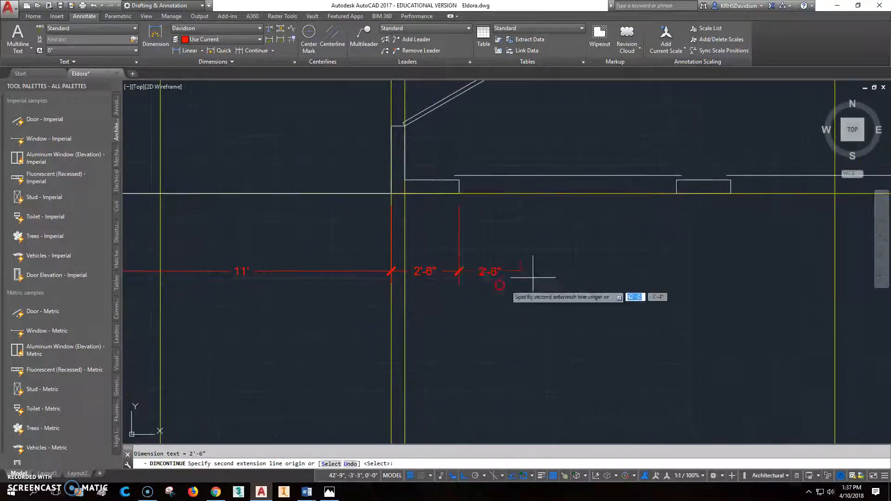
pyautogui.click(677, 193)
pyautogui.click(732, 193)
pyautogui.moveTo(731, 237); pyautogui.dragTo(448, 237, button='middle')
pyautogui.click(666, 192)
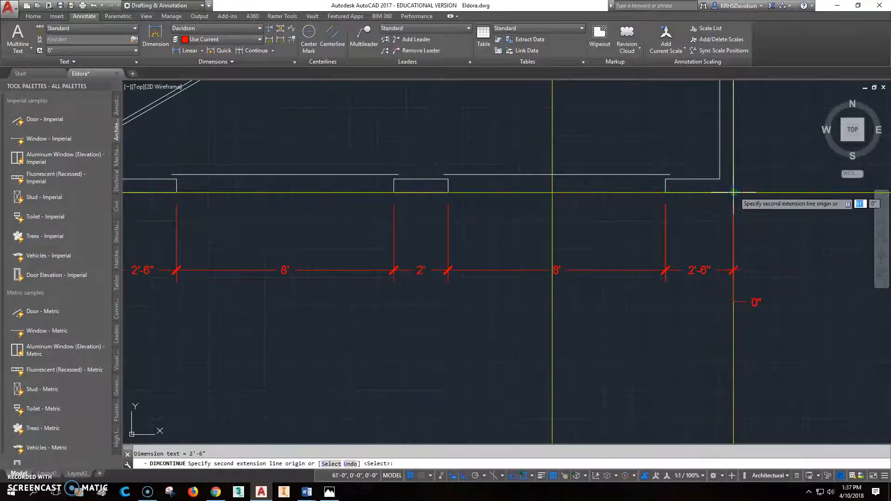
pyautogui.press('Escape')
# Step: Stretch the right jamb of the right garage door 6" to the right together with its dimensions
pyautogui.moveTo(270, 128); pyautogui.dragTo(335, 121, button='middle')
pyautogui.click(32, 16)
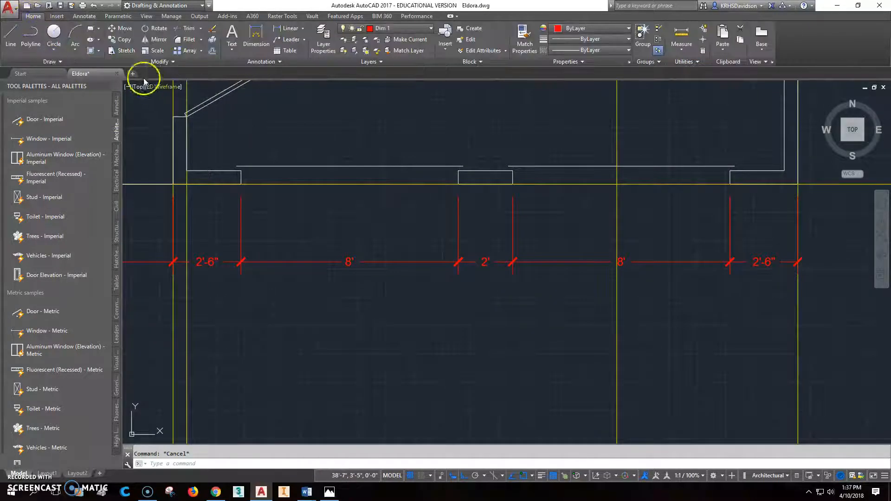
pyautogui.click(125, 50)
pyautogui.click(766, 295)
pyautogui.click(720, 169)
pyautogui.press('Return')
pyautogui.click(692, 142)
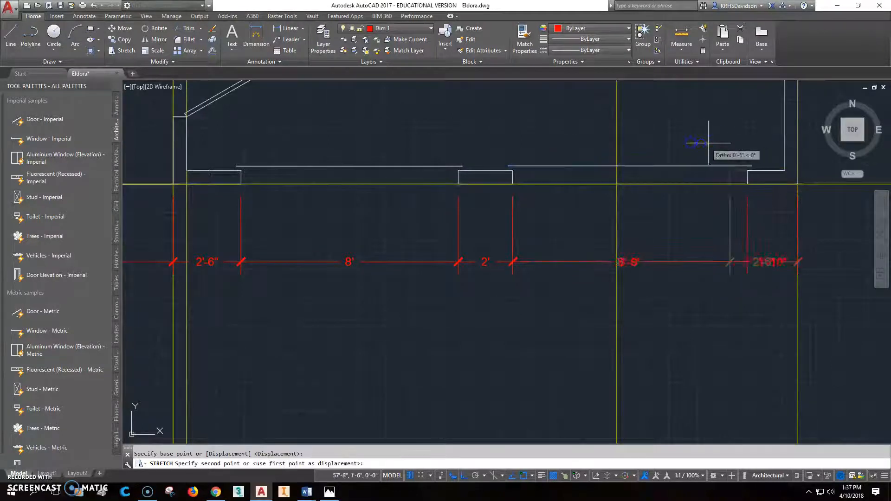
pyautogui.write('6')
pyautogui.press('Return')
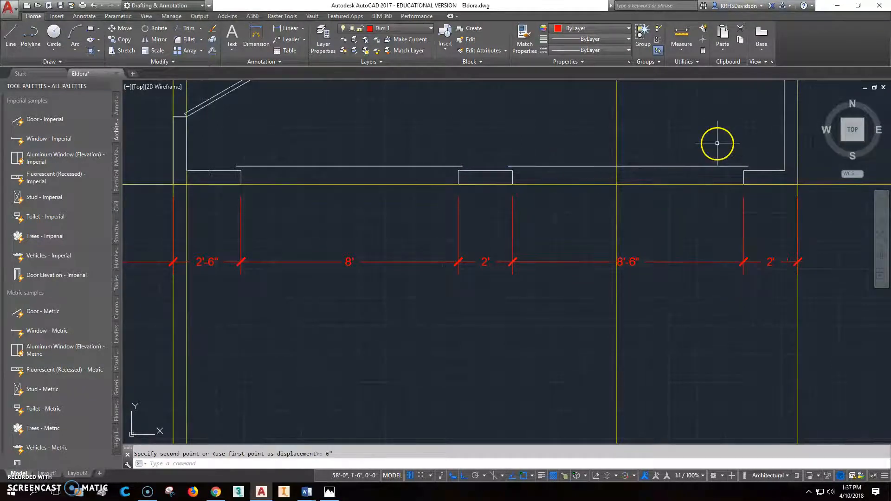
pyautogui.click(123, 51)
pyautogui.click(478, 257)
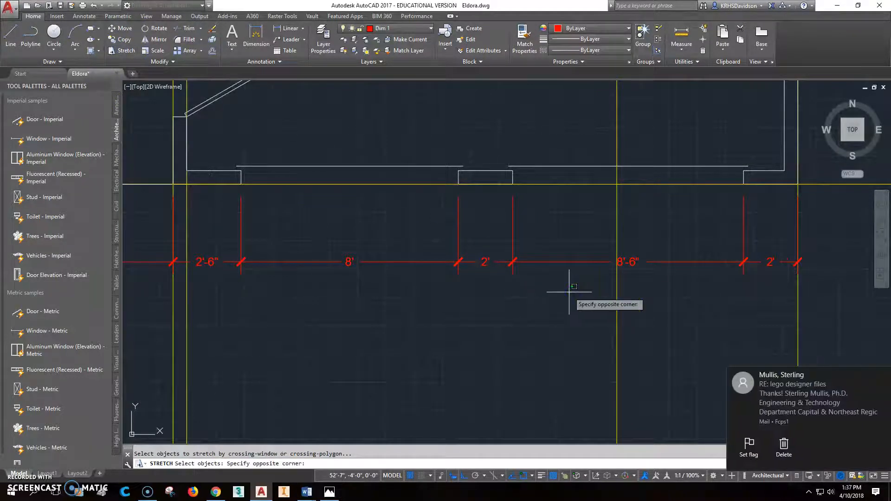
pyautogui.click(569, 292)
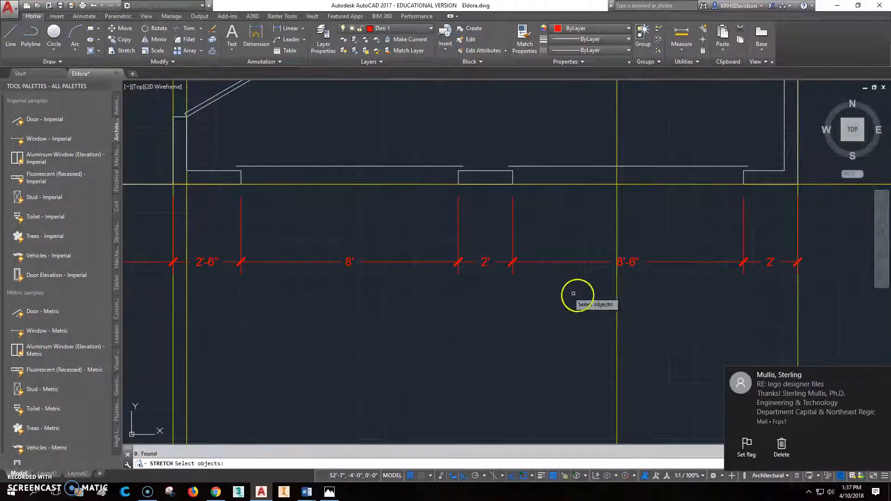
pyautogui.click(866, 325)
pyautogui.click(849, 328)
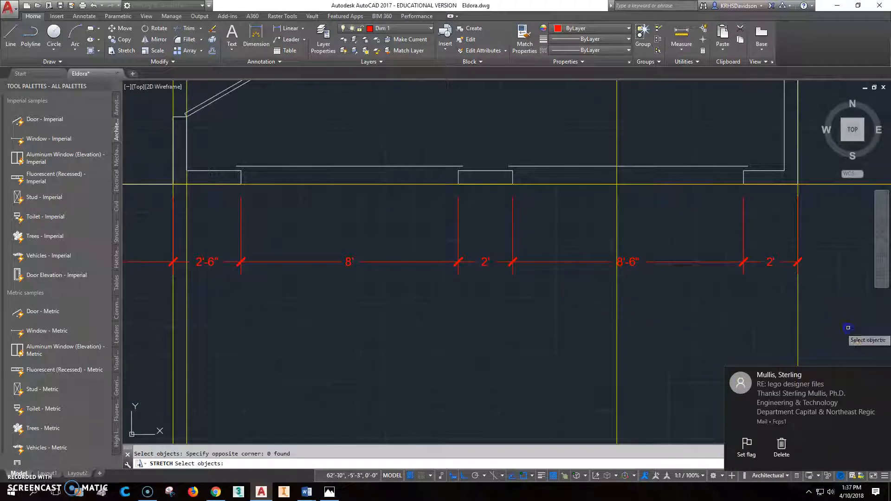
pyautogui.click(884, 375)
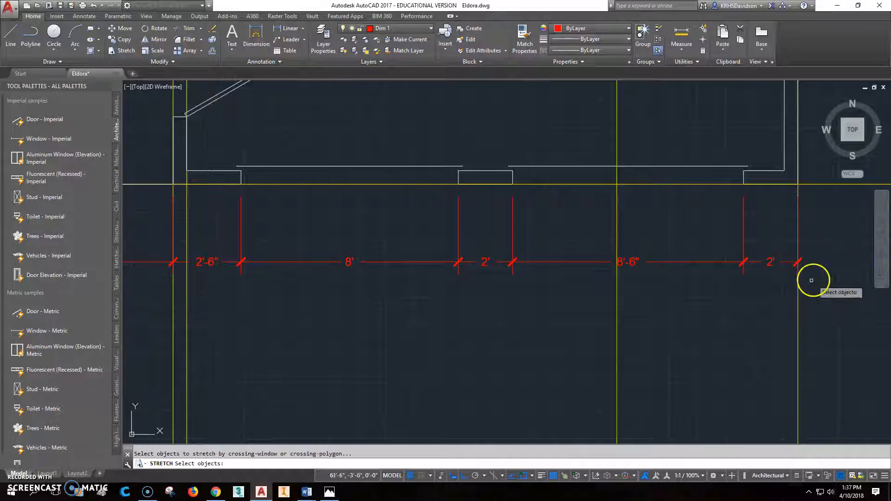
# Step: Stretch the right garage door's right jamb another 6" to the right, including the adjoining dimensions
pyautogui.click(772, 290)
pyautogui.click(707, 138)
pyautogui.press('Return')
pyautogui.click(675, 134)
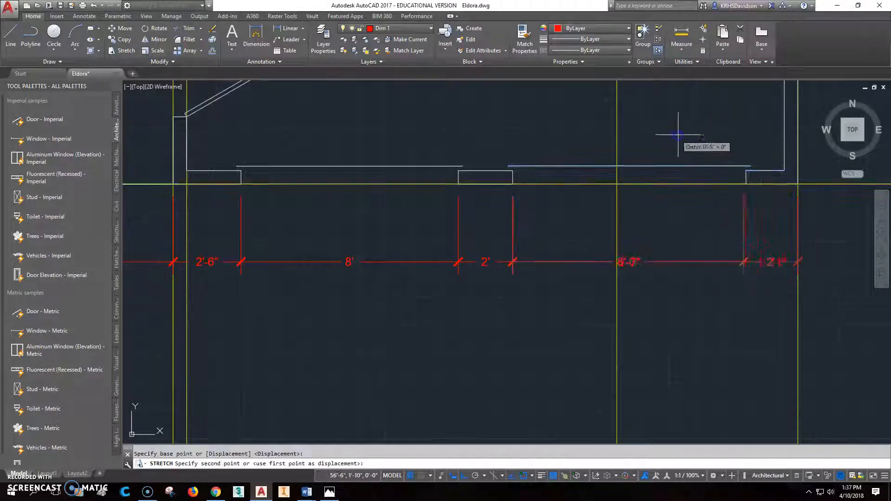
pyautogui.write('6"')
pyautogui.press('Return')
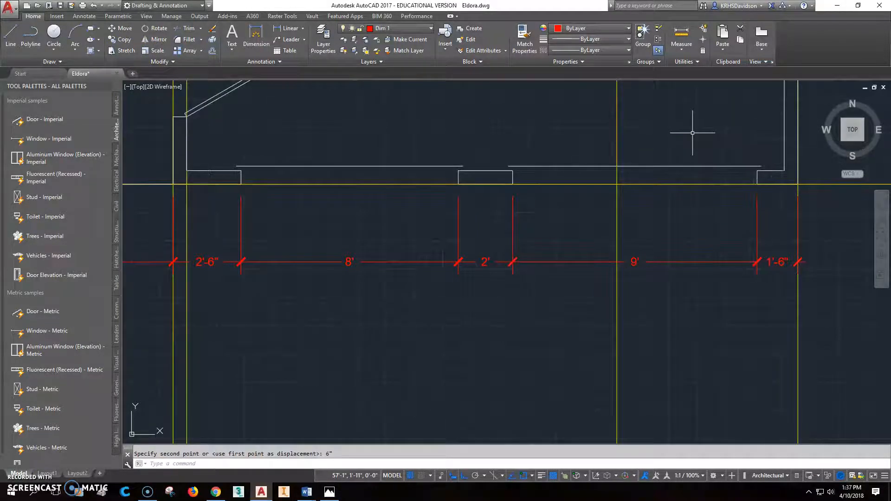
# Step: Stretch the left jamb of the left garage door 1' to the left together with its dimensions
pyautogui.click(124, 52)
pyautogui.click(291, 298)
pyautogui.click(225, 149)
pyautogui.press('Return')
pyautogui.click(354, 136)
pyautogui.write("1'")
pyautogui.press('Return')
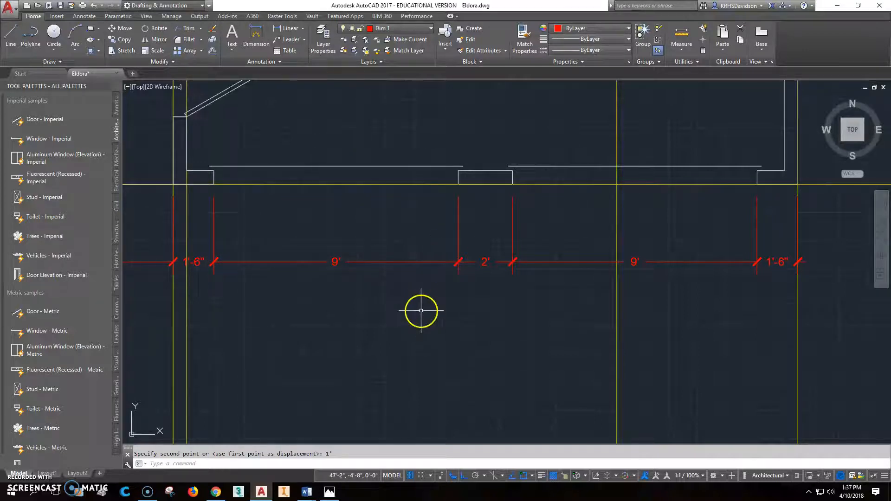
# Step: Add a linear dimension from the porch's front-left corner to the garage's front-left corner as a second row below the front chain
pyautogui.scroll(-2, 421, 310)
pyautogui.moveTo(455, 328); pyautogui.dragTo(513, 294, button='middle')
pyautogui.scroll(-2, 511, 294)
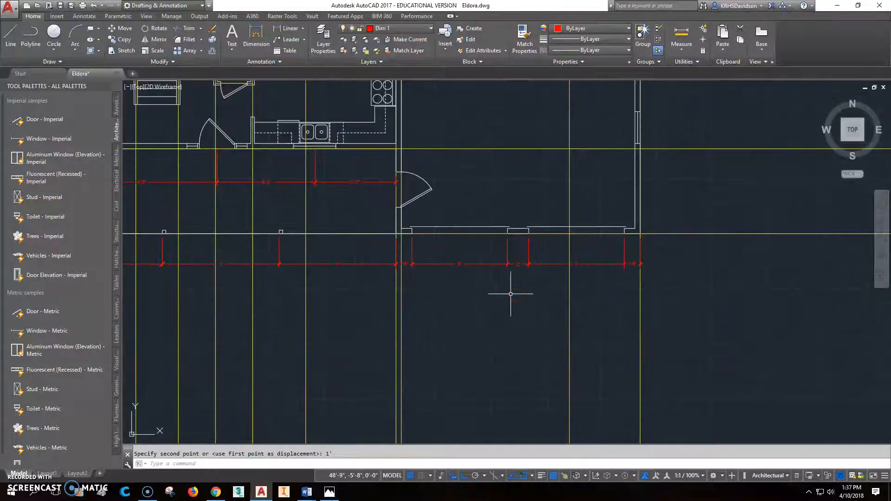
pyautogui.moveTo(564, 308); pyautogui.dragTo(733, 270, button='middle')
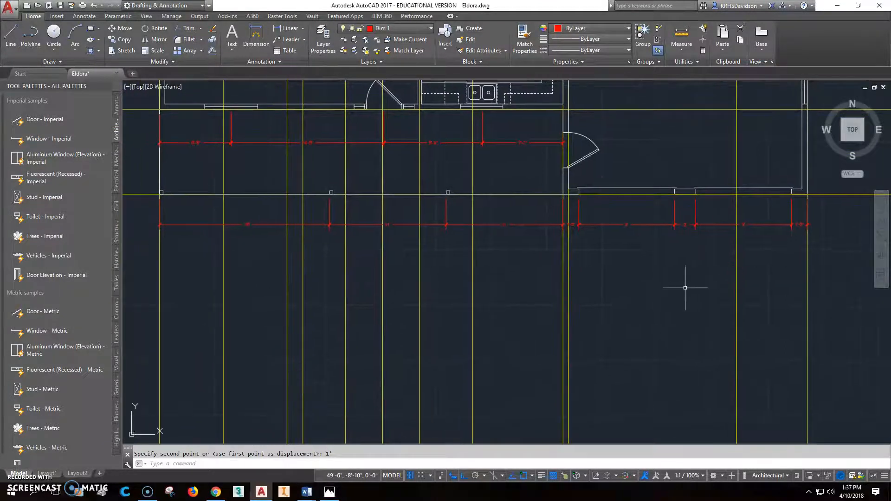
pyautogui.click(329, 491)
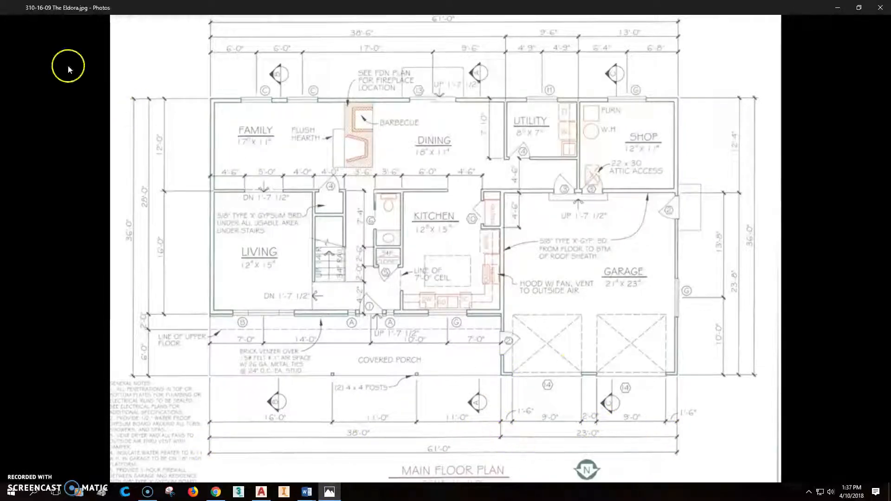
pyautogui.click(262, 492)
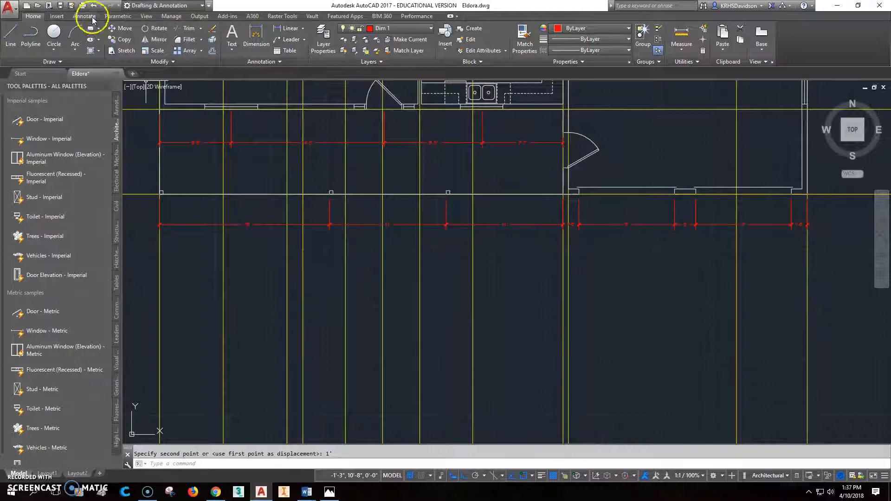
pyautogui.click(93, 18)
pyautogui.click(190, 51)
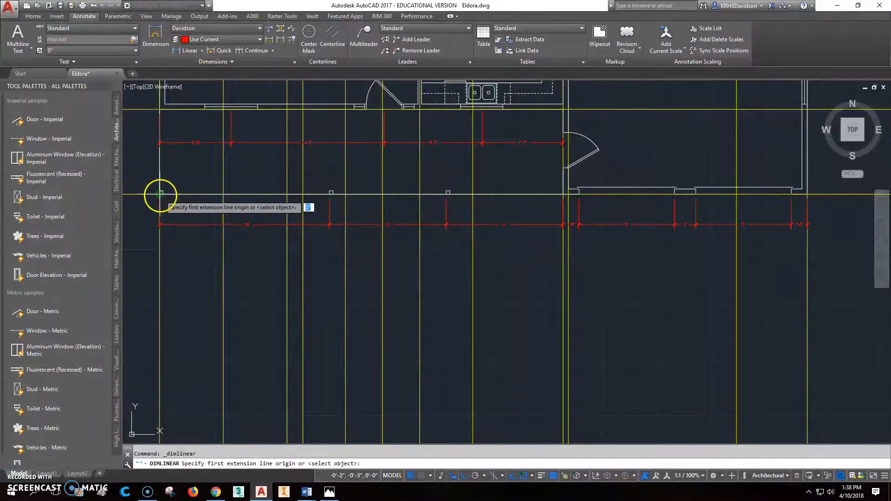
pyautogui.click(160, 194)
pyautogui.click(564, 194)
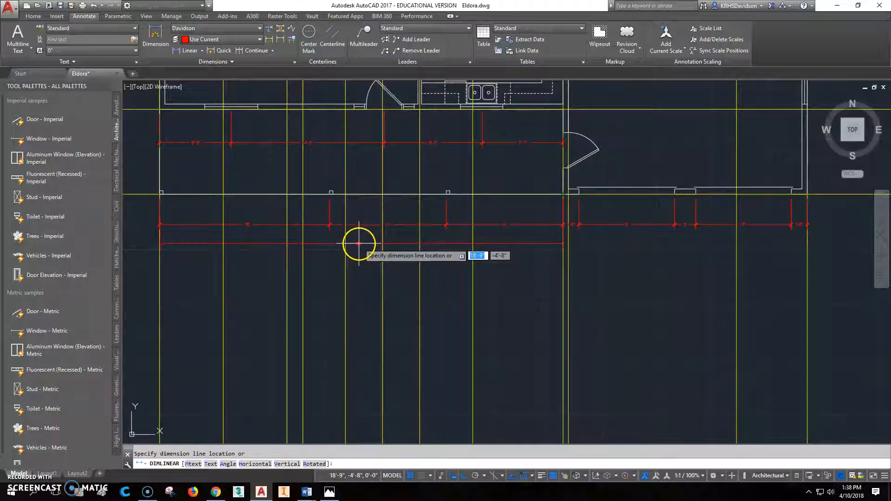
pyautogui.click(359, 243)
# Step: Continue the second-row dimension to the garage's front-right corner and finish the chain
pyautogui.click(258, 51)
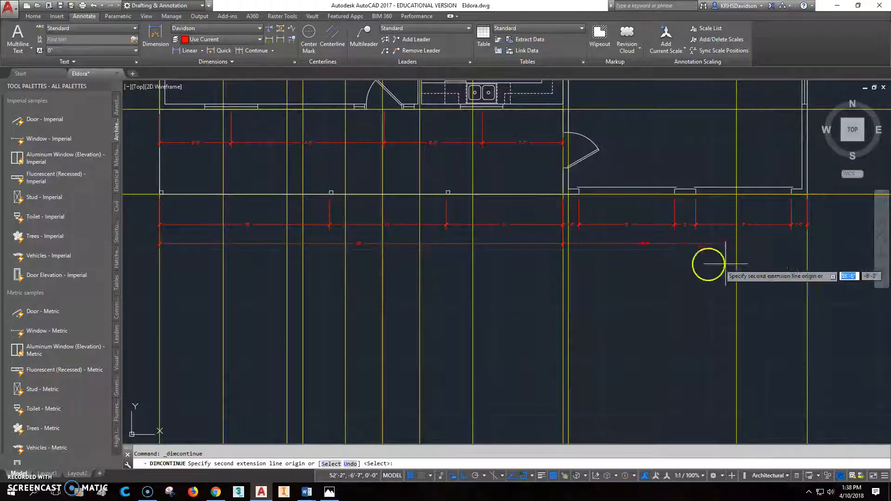
pyautogui.click(808, 198)
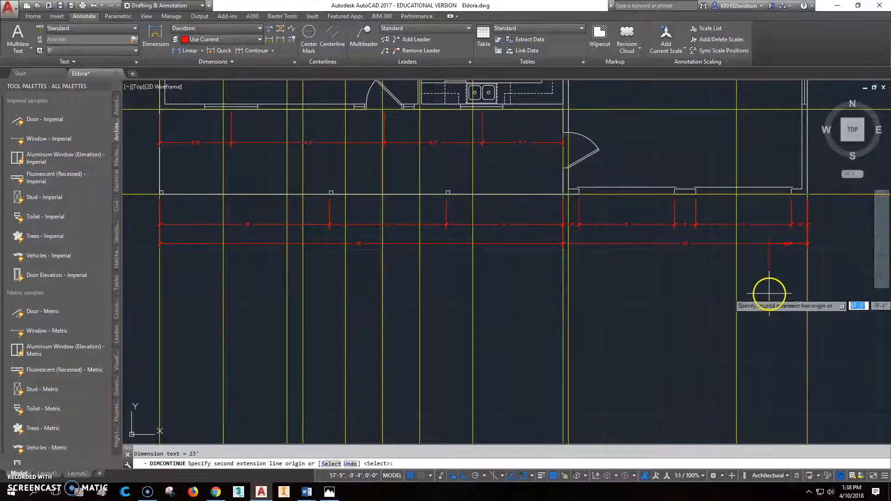
pyautogui.press('Escape')
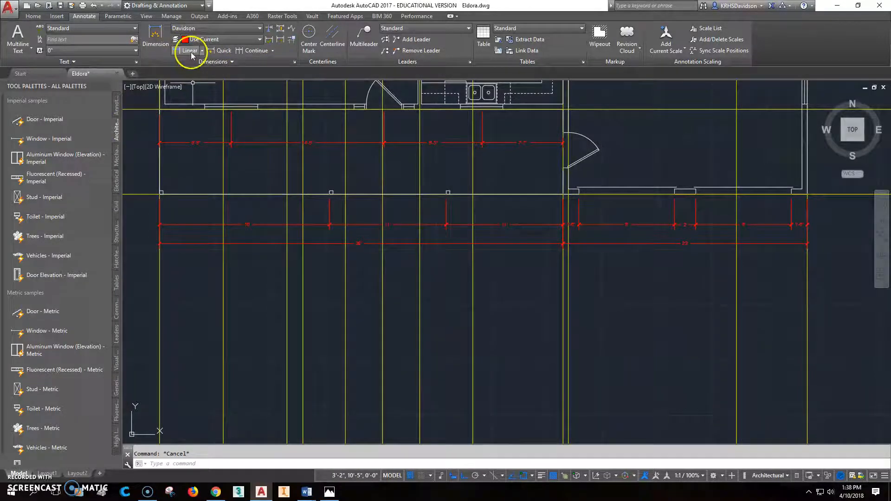
# Step: Add an overall front dimension from the porch's front-left corner to the garage's front-right corner as a third row below the others
pyautogui.click(330, 494)
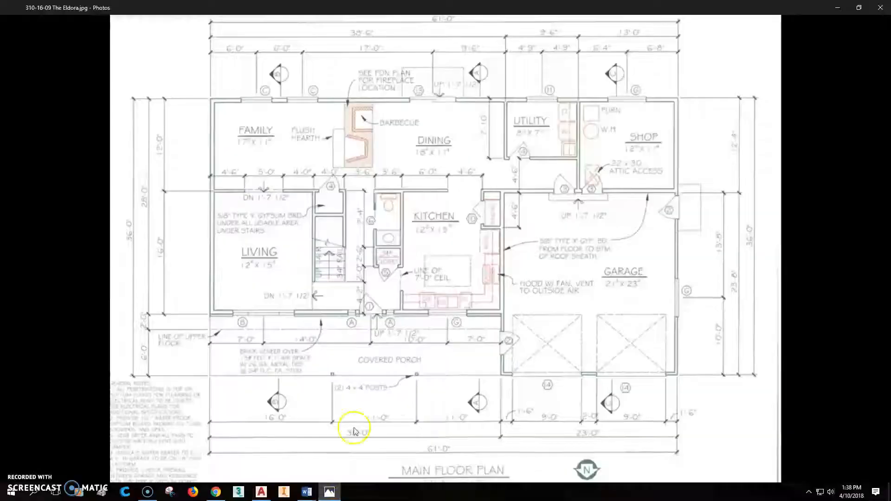
pyautogui.click(261, 491)
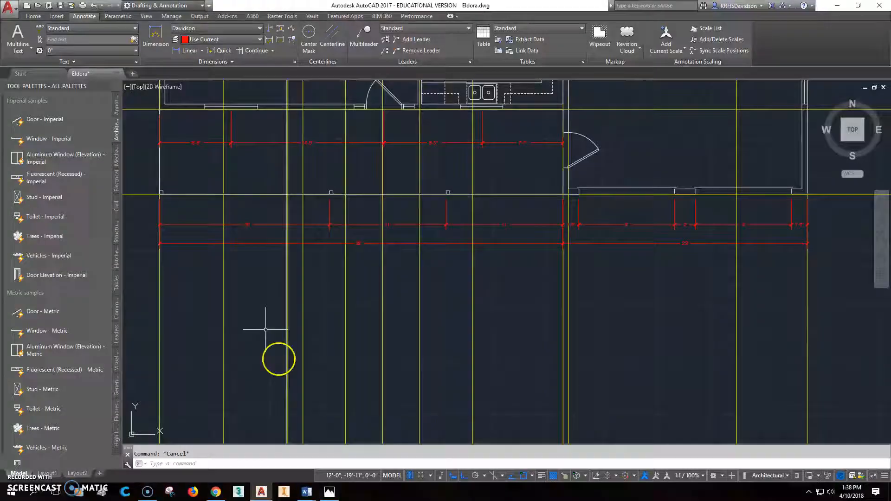
pyautogui.click(180, 51)
pyautogui.click(160, 193)
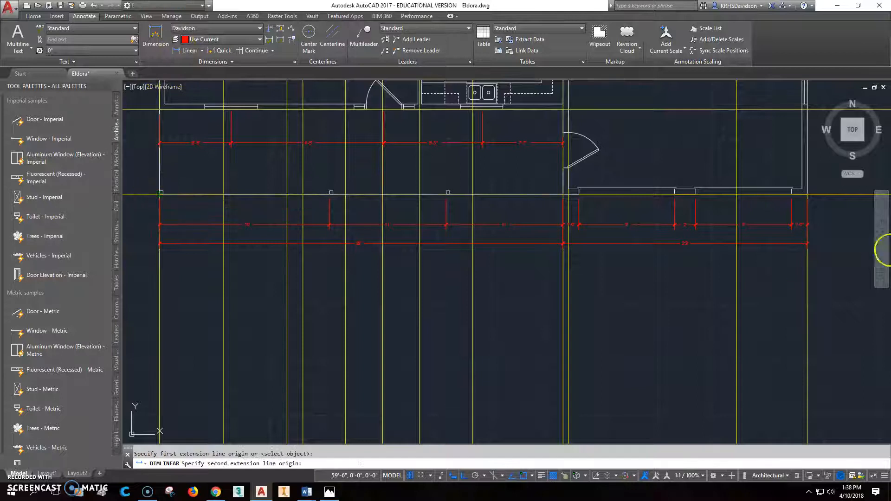
pyautogui.click(808, 193)
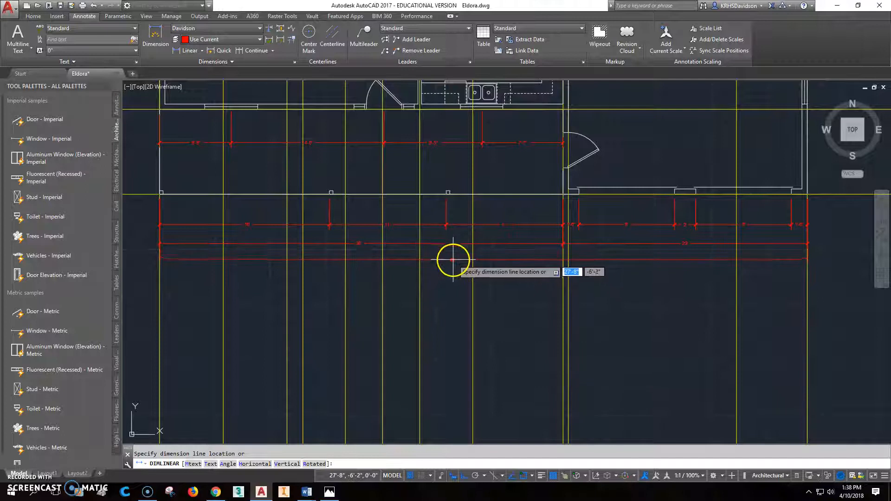
pyautogui.click(454, 260)
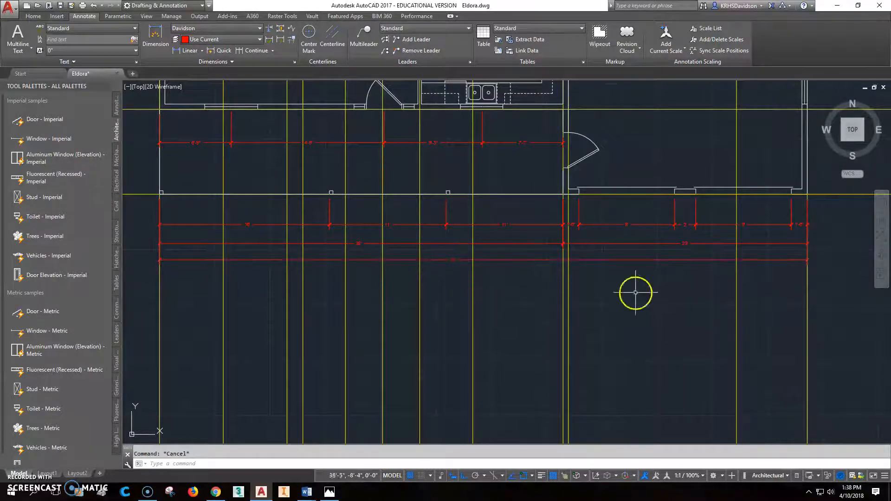
# Step: Following the reference plan, dimension the house's left side from the front-left corner to the living room's rear wall, and continue to the rear-left corner
pyautogui.click(330, 493)
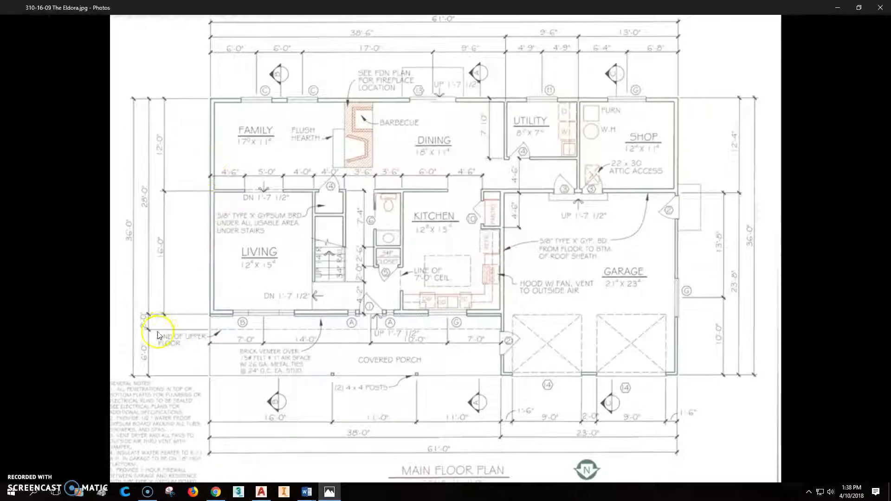
pyautogui.click(257, 495)
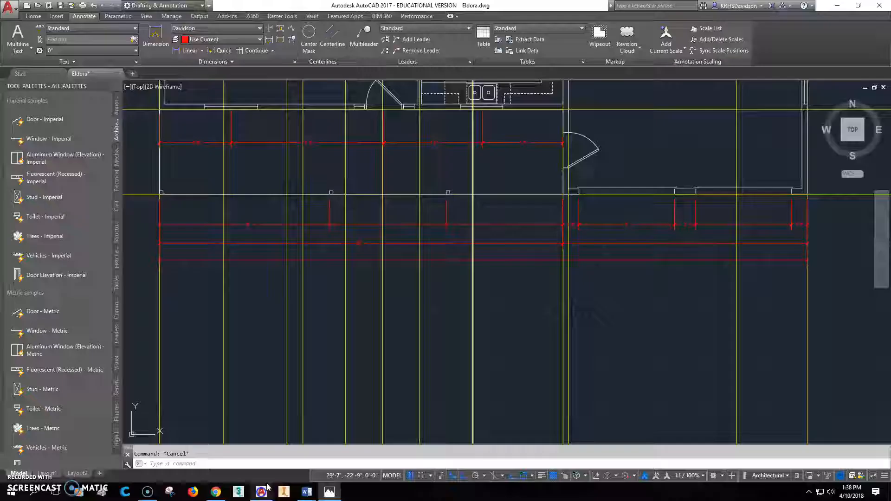
pyautogui.moveTo(309, 193)
pyautogui.mouseDown(button='middle')
pyautogui.moveTo(410, 310)
pyautogui.moveTo(403, 325)
pyautogui.mouseUp(button='middle')
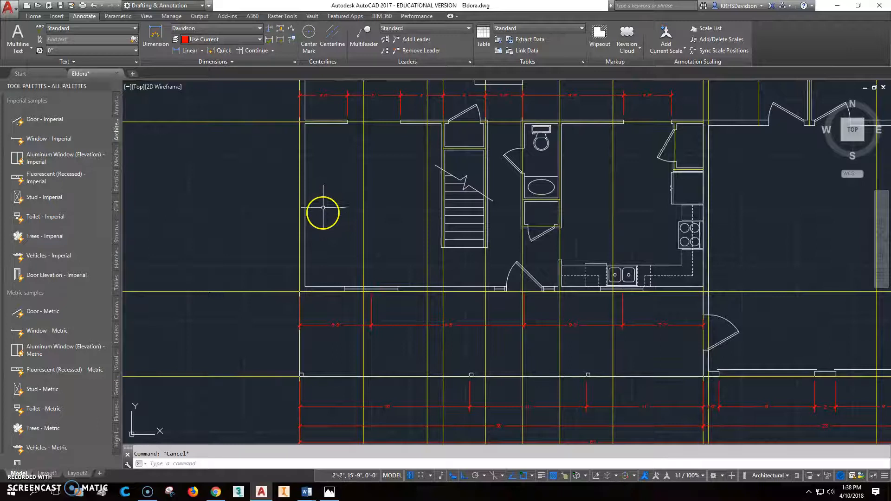
pyautogui.scroll(-2, 334, 199)
pyautogui.click(155, 45)
pyautogui.click(325, 348)
pyautogui.scroll(5, 318, 238)
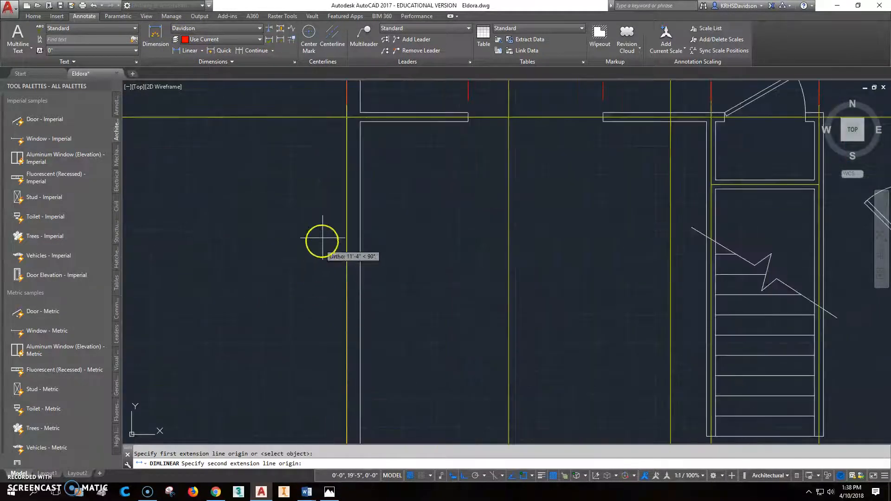
pyautogui.click(347, 116)
pyautogui.scroll(-4, 328, 180)
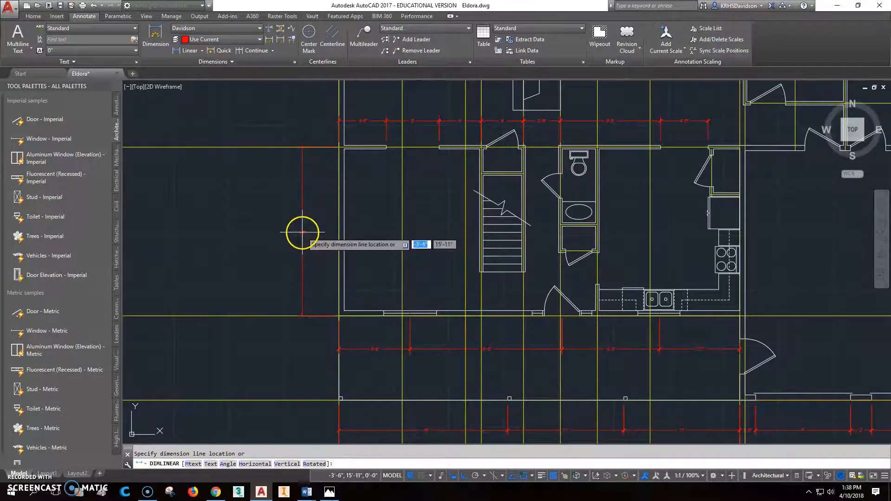
pyautogui.click(306, 232)
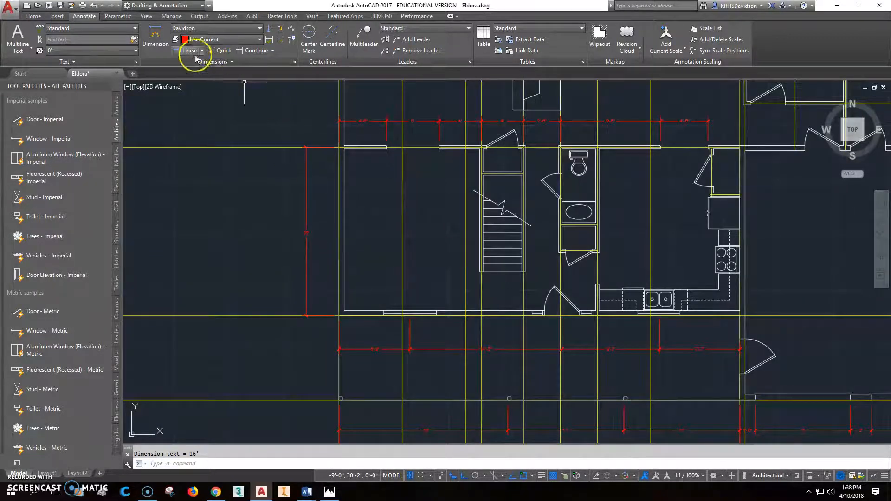
pyautogui.click(249, 50)
pyautogui.moveTo(306, 85); pyautogui.dragTo(291, 195, button='middle')
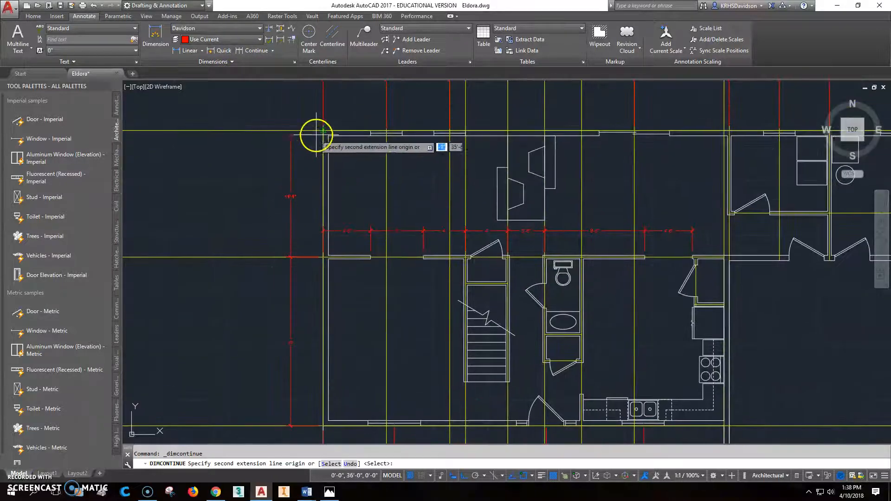
# Step: Add a second left-side dimension row from the house's rear-left corner to its front-left corner, and continue it to the porch's front-left corner
pyautogui.click(158, 33)
pyautogui.click(324, 132)
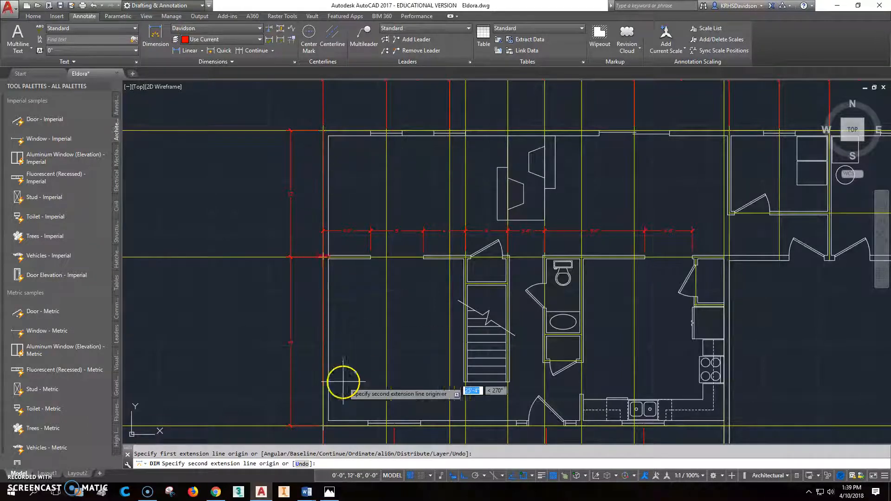
pyautogui.click(324, 422)
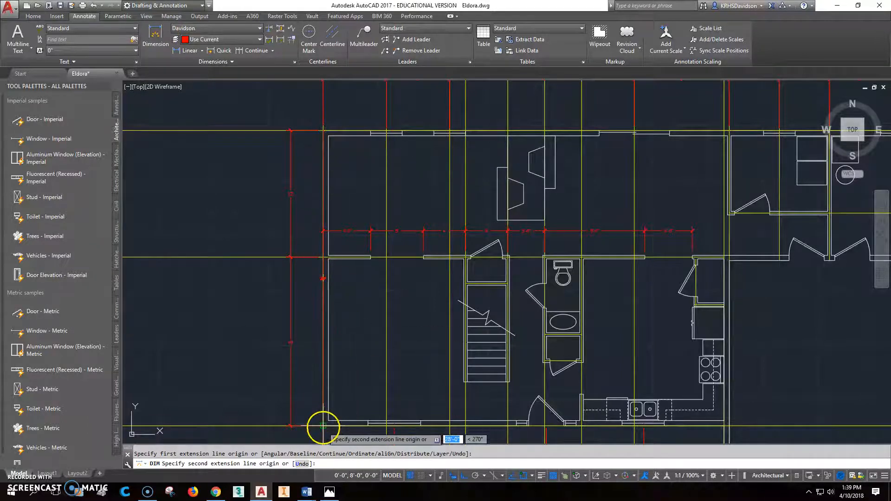
pyautogui.click(268, 268)
pyautogui.moveTo(268, 269); pyautogui.dragTo(281, 153, button='middle')
pyautogui.click(242, 52)
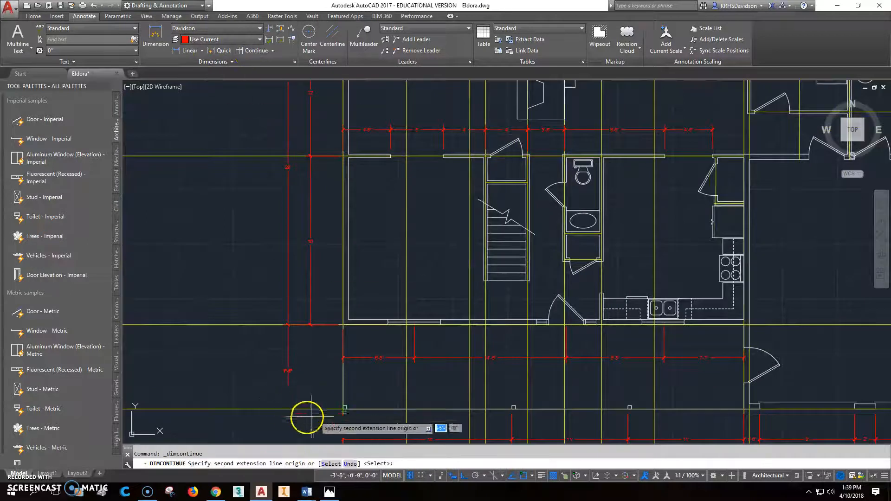
pyautogui.click(343, 409)
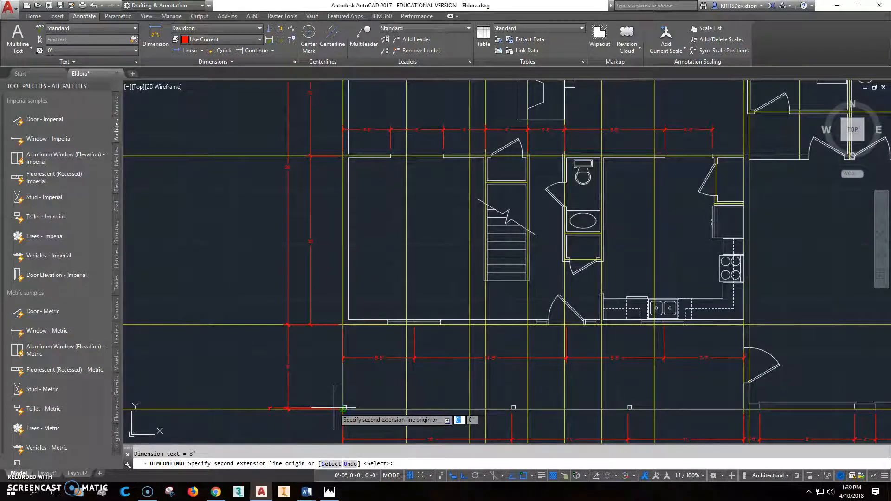
# Step: Add an overall left-side dimension from the porch's front-left corner to the house's rear-left corner as a third row outside the others
pyautogui.click(160, 38)
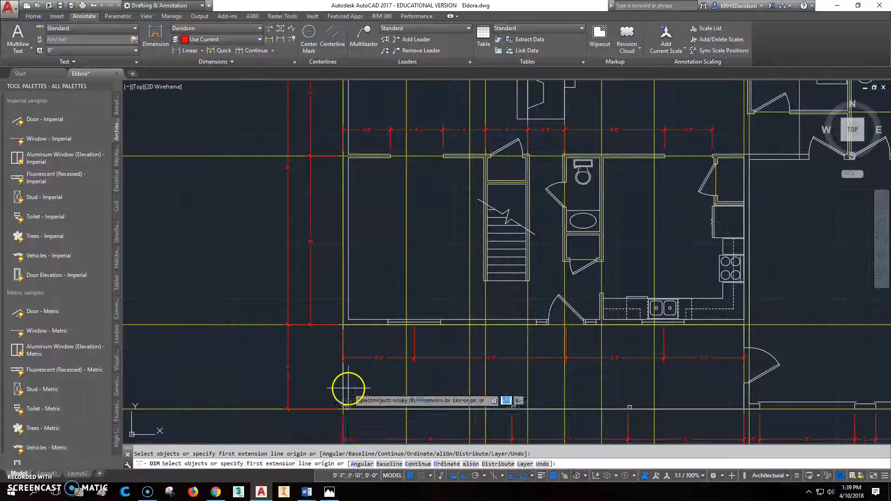
pyautogui.click(343, 410)
pyautogui.moveTo(346, 108); pyautogui.dragTo(360, 210, button='middle')
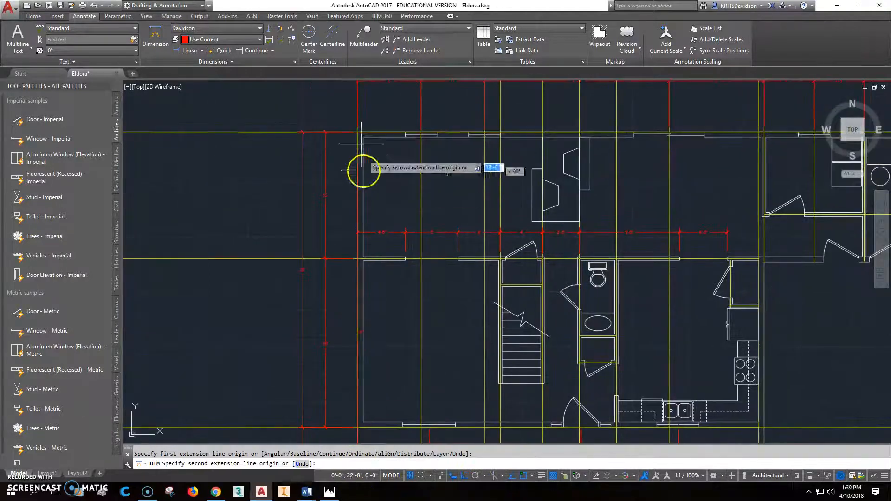
pyautogui.click(357, 132)
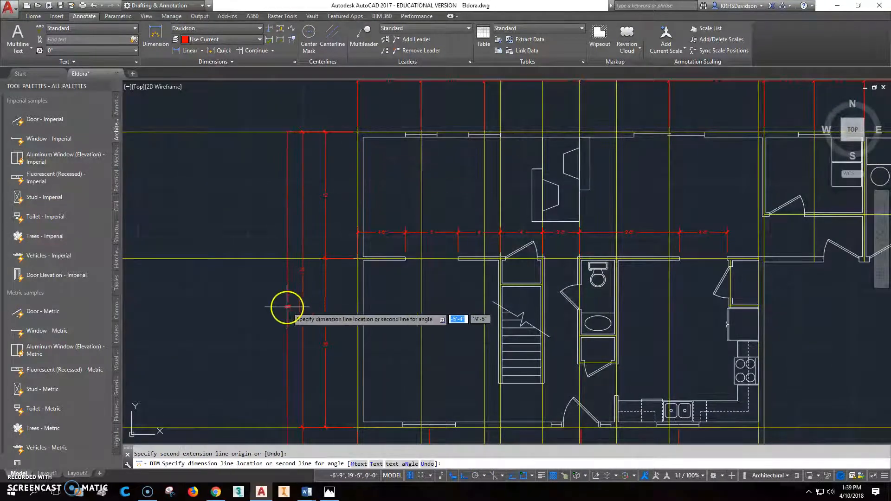
pyautogui.click(282, 306)
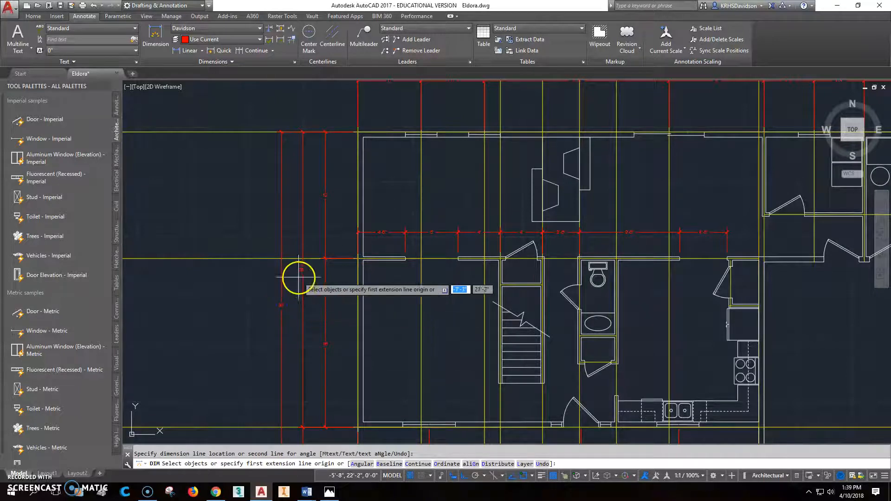
pyautogui.press('Return')
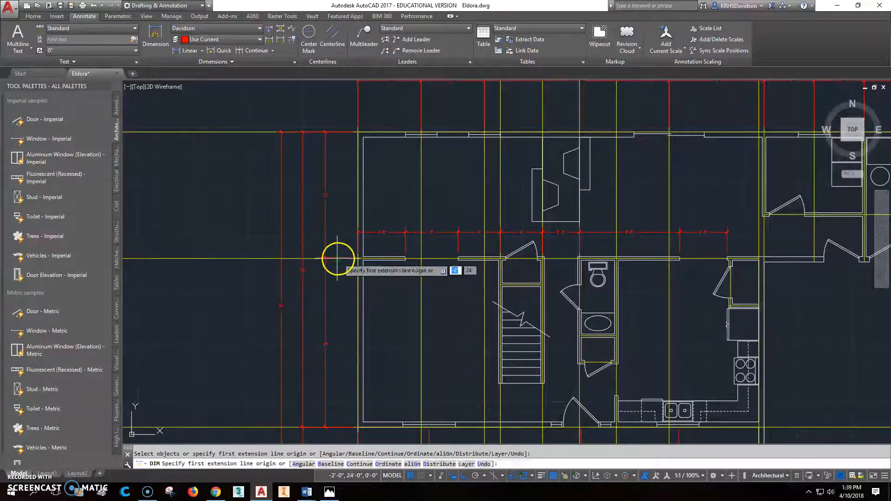
pyautogui.scroll(-2, 378, 289)
pyautogui.moveTo(390, 334); pyautogui.dragTo(326, 262, button='middle')
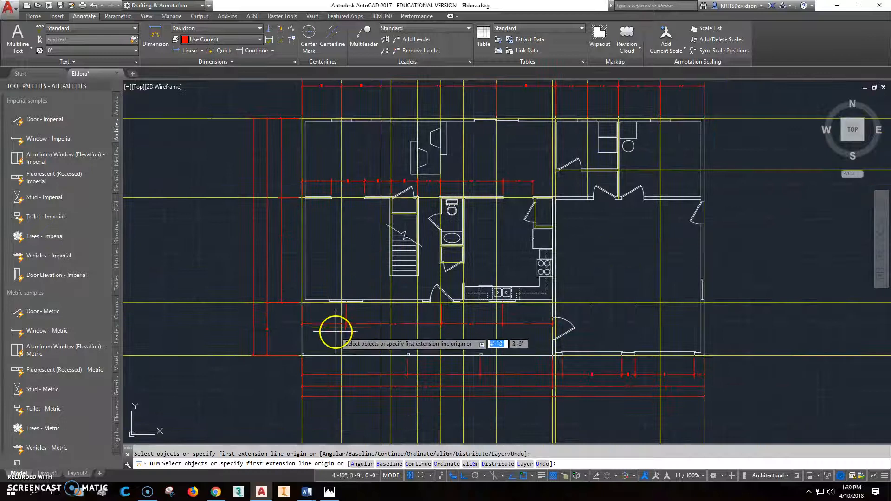
pyautogui.click(282, 464)
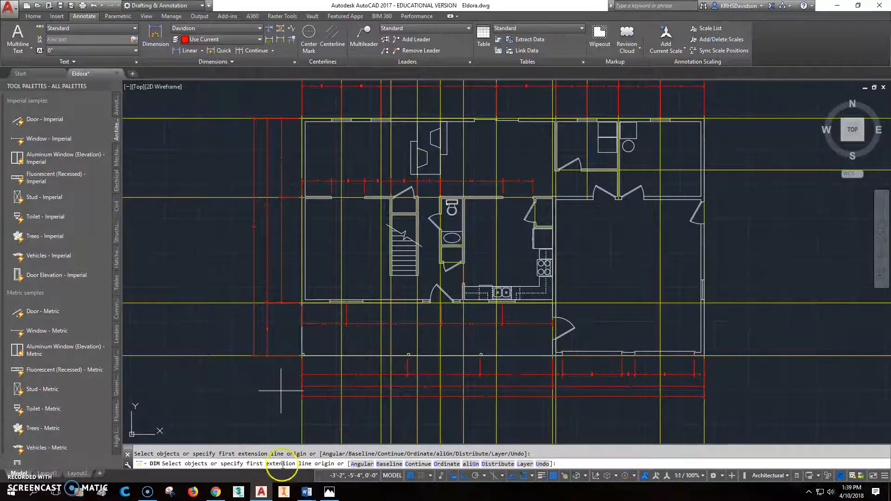
# Step: Consult the reference plan, try dimensioning from the front wall beside the entry door to the stairs' front end, and erase that dimension
pyautogui.click(330, 493)
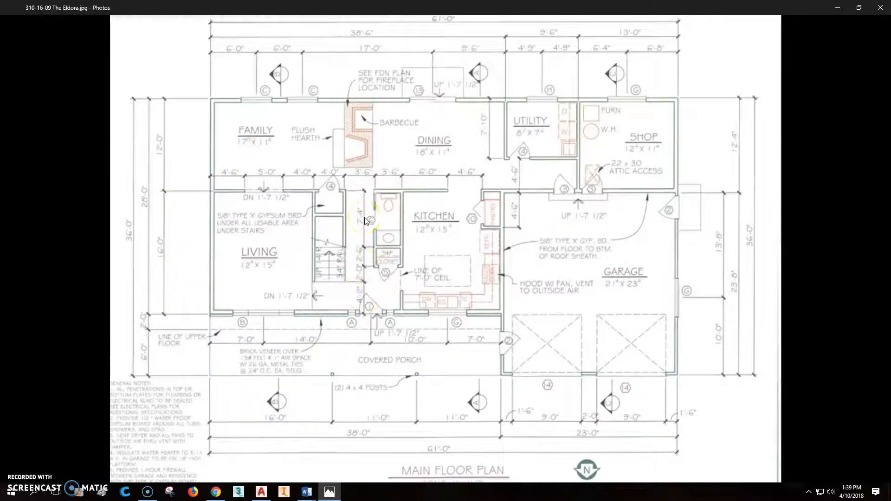
pyautogui.click(263, 495)
pyautogui.scroll(5, 305, 344)
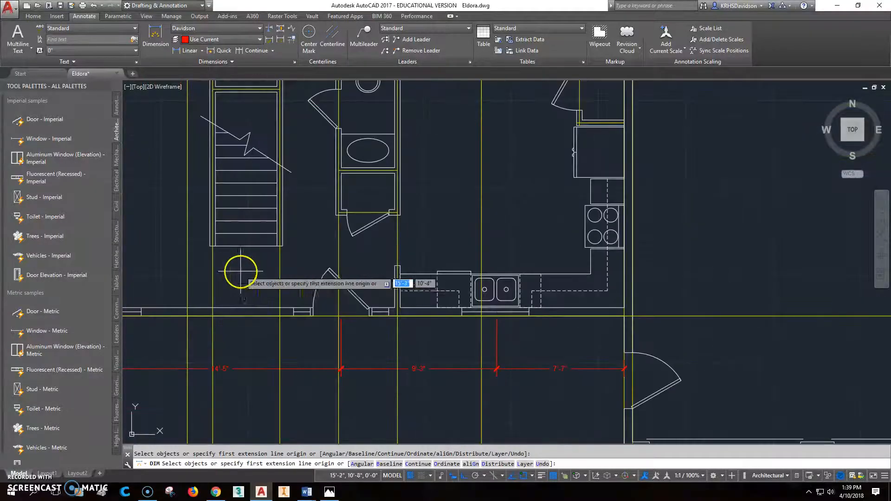
pyautogui.click(162, 34)
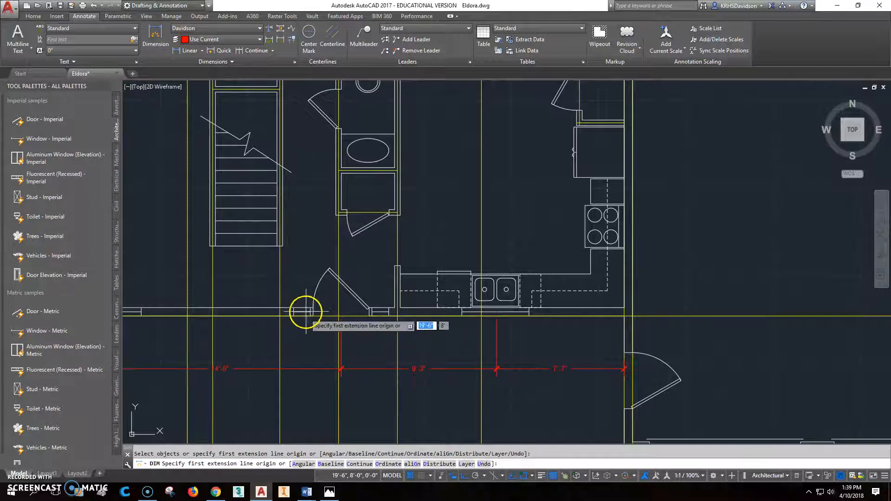
pyautogui.click(310, 310)
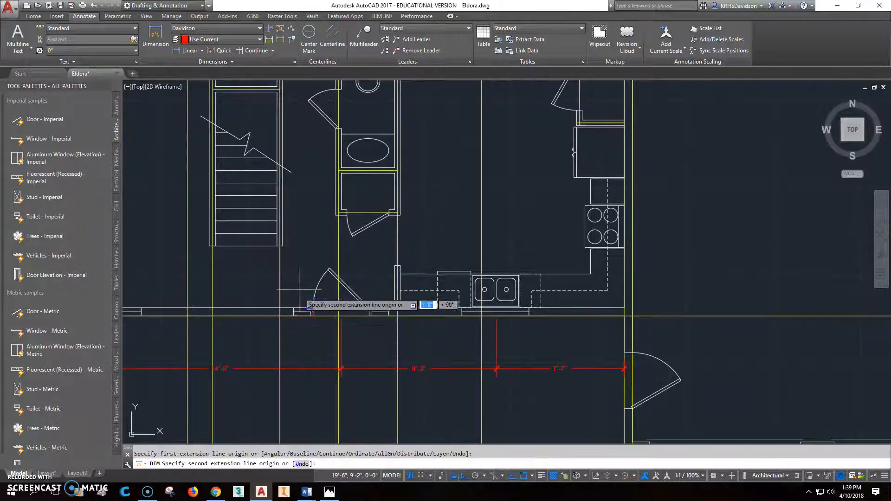
pyautogui.click(283, 246)
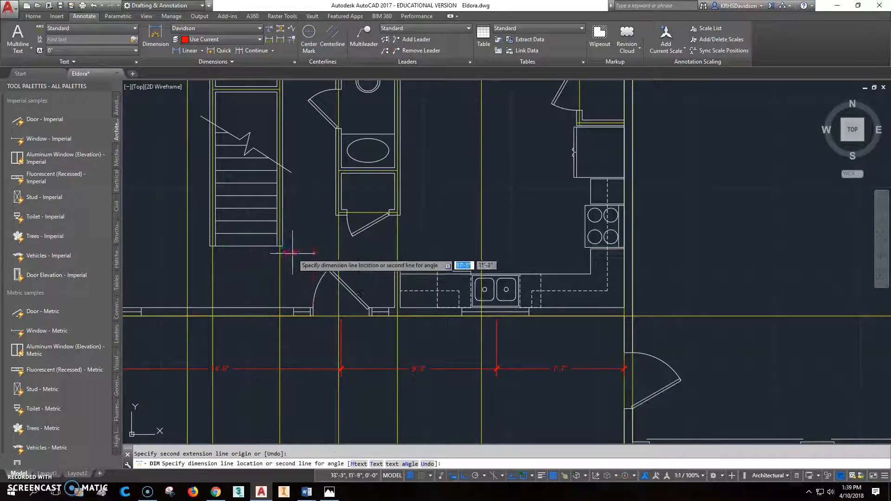
pyautogui.click(302, 278)
pyautogui.moveTo(303, 265); pyautogui.dragTo(307, 349, button='middle')
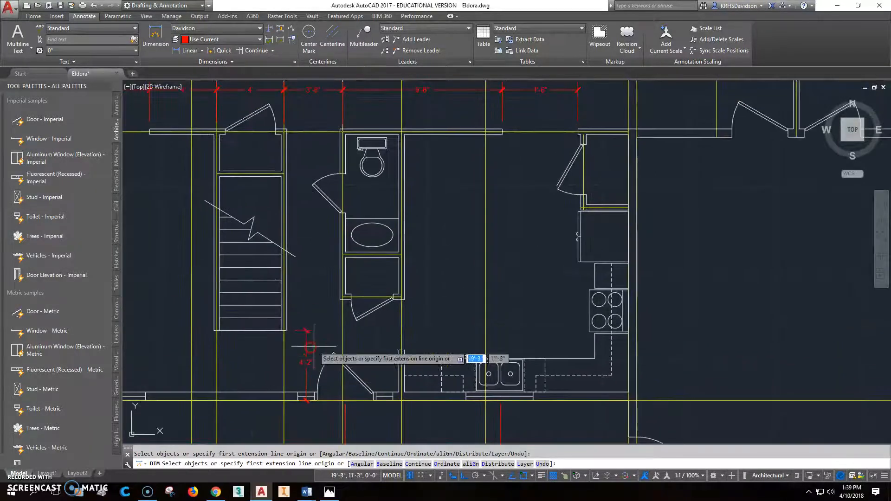
pyautogui.click(249, 51)
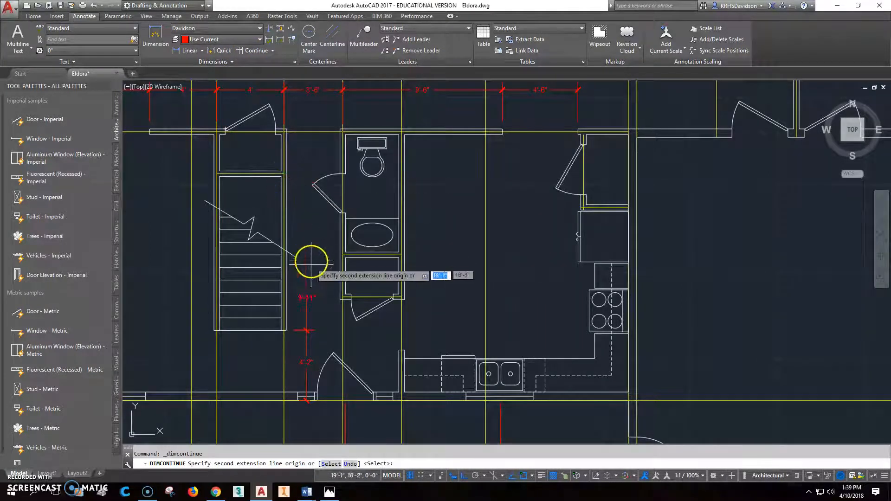
pyautogui.press('Escape')
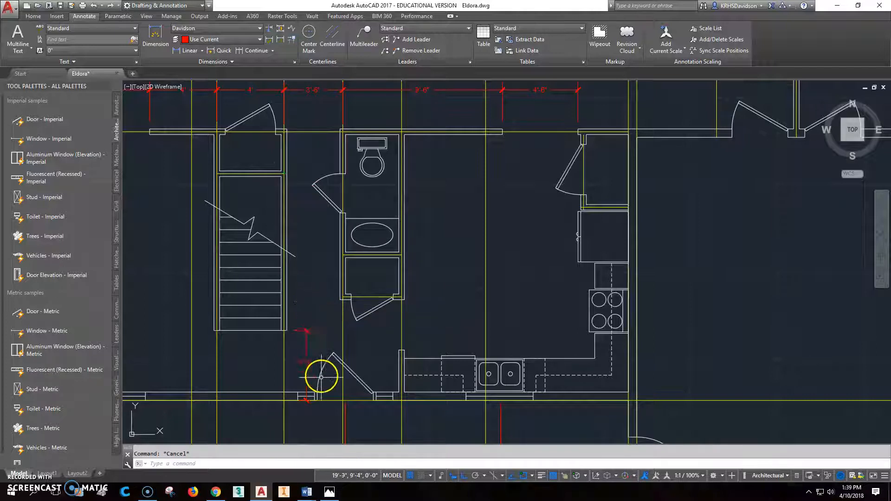
pyautogui.moveTo(335, 346); pyautogui.dragTo(304, 363)
pyautogui.press('Delete')
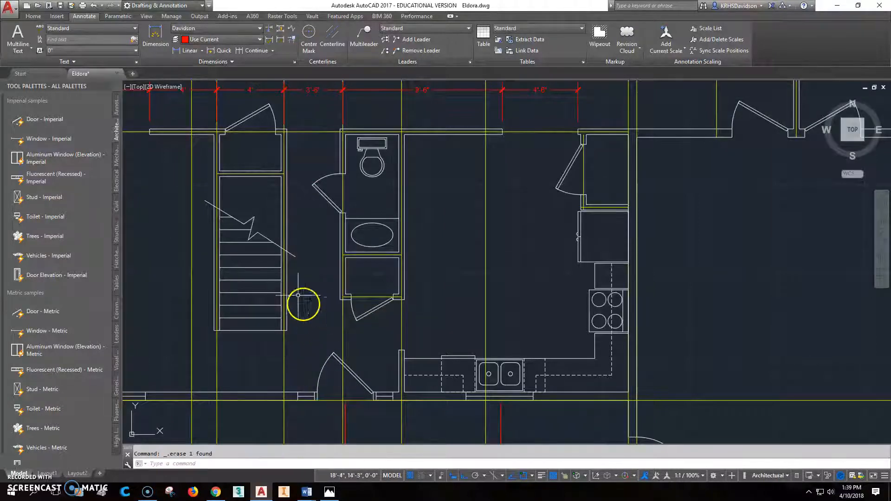
# Step: Add a vertical linear dimension from the front wall's inner face to the stairs' front end, placed on the living room side
pyautogui.moveTo(302, 305); pyautogui.dragTo(378, 285, button='middle')
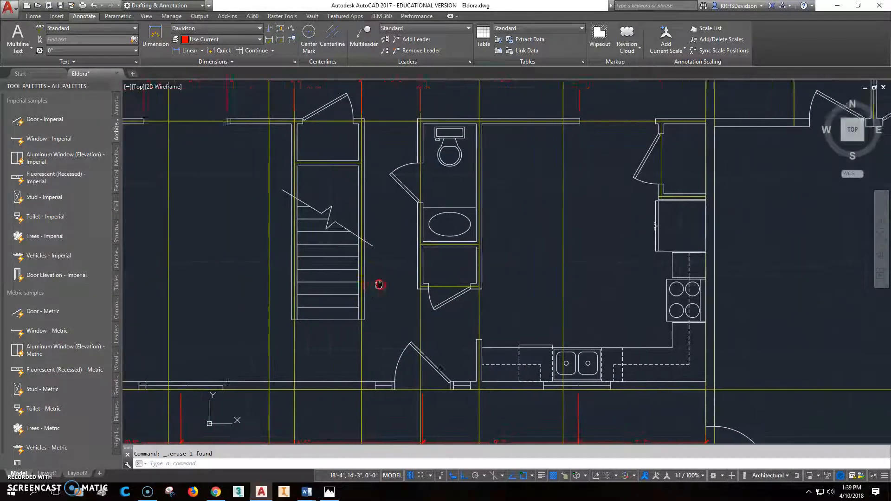
pyautogui.click(201, 48)
pyautogui.click(337, 382)
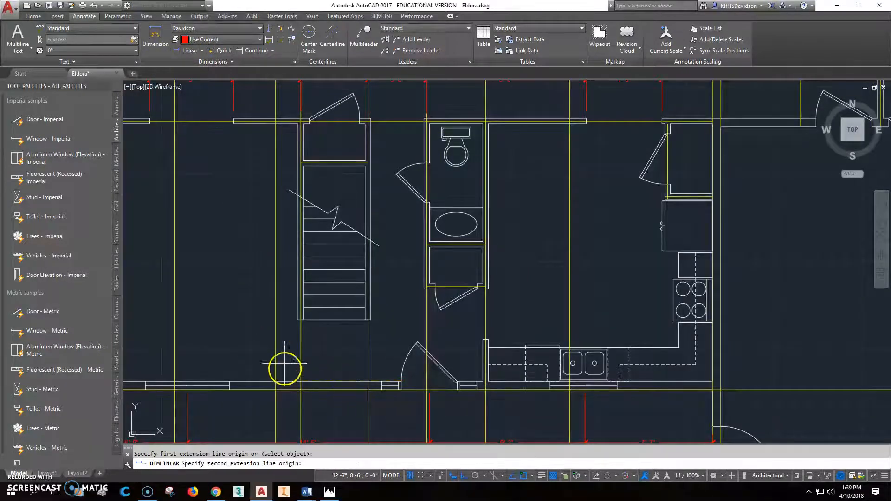
pyautogui.click(291, 320)
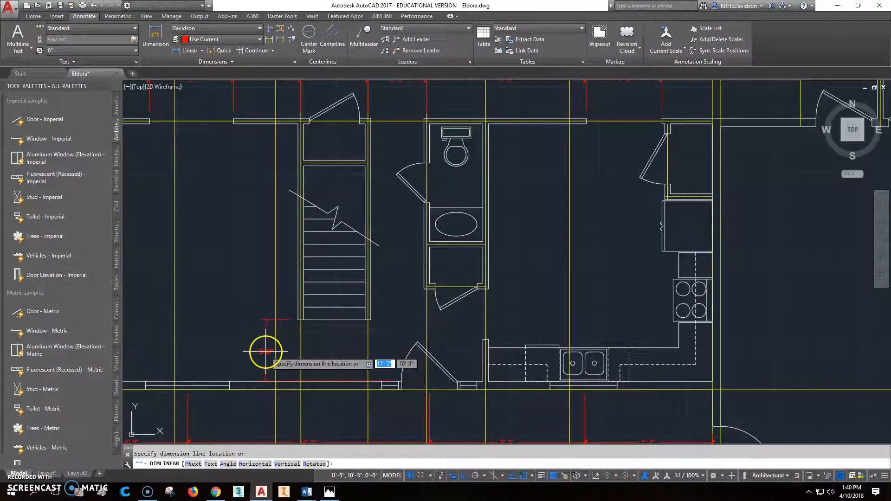
pyautogui.click(265, 351)
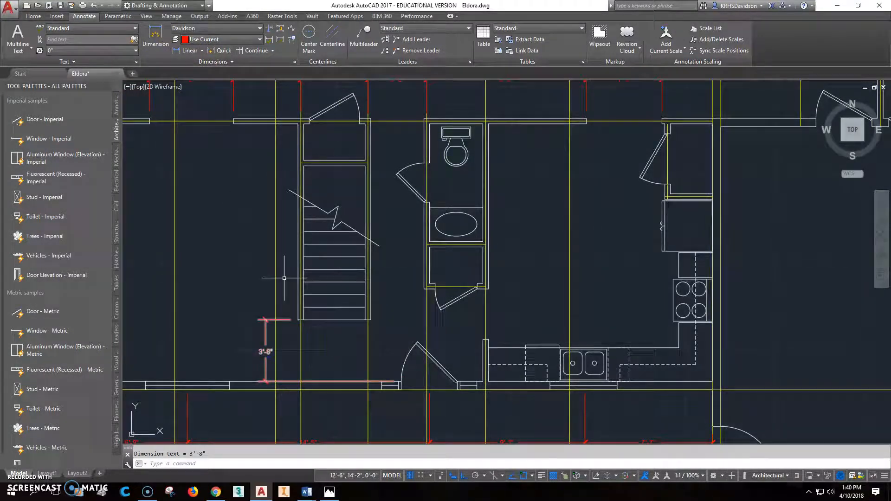
# Step: Continue the stair dimension chain to the closet wall behind the stairs and on to the living room's rear wall, and finish the chain
pyautogui.click(256, 51)
pyautogui.click(297, 320)
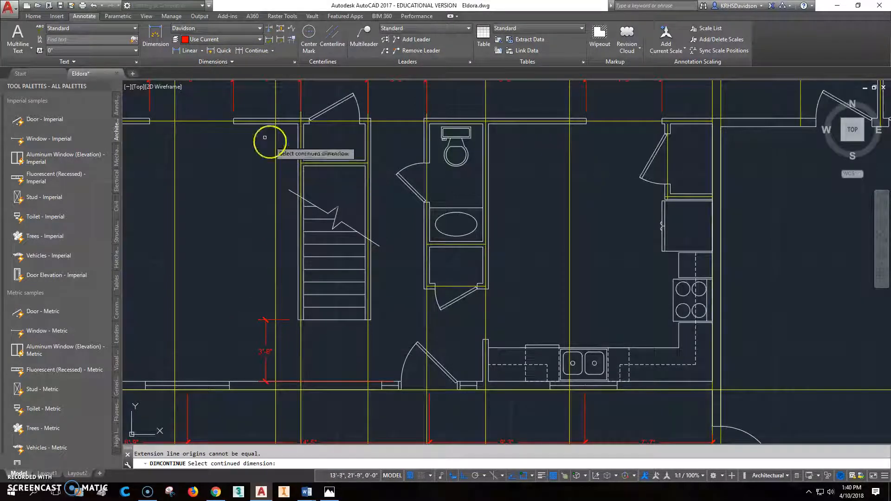
pyautogui.click(255, 50)
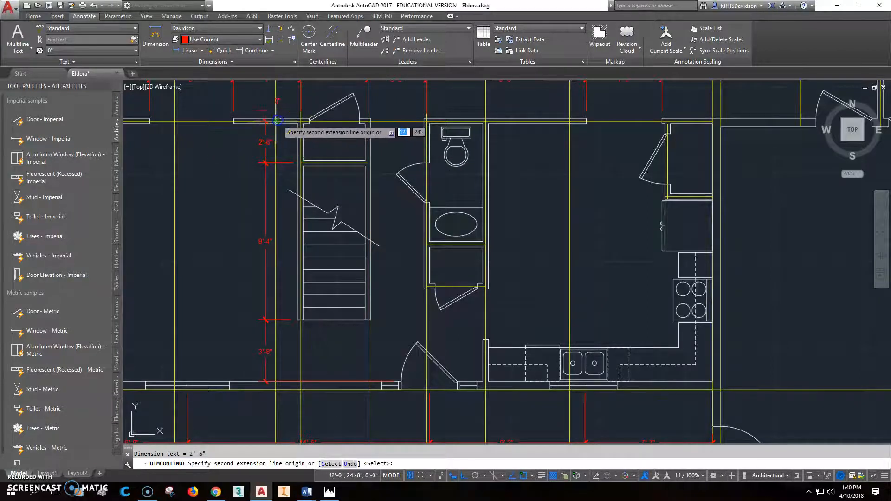
pyautogui.press('Escape')
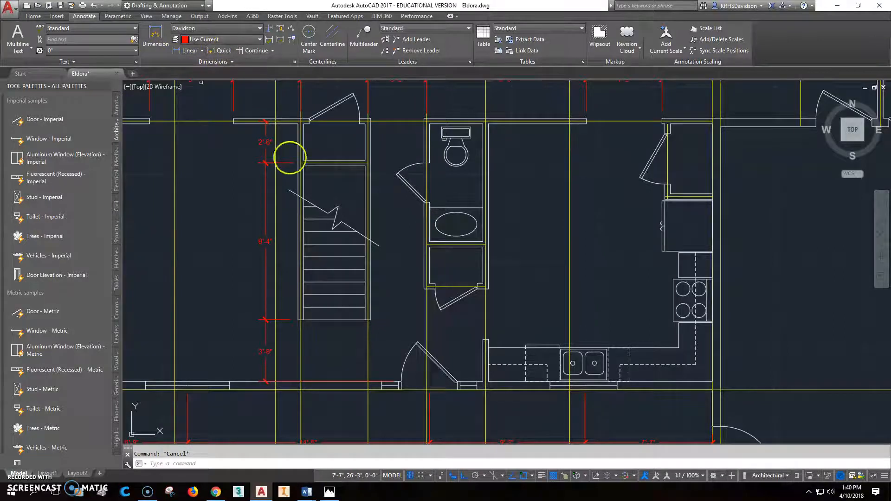
# Step: Add a vertical linear dimension from the front wall beside the entry door to the entry closet's front wall, placed in the hallway
pyautogui.click(221, 50)
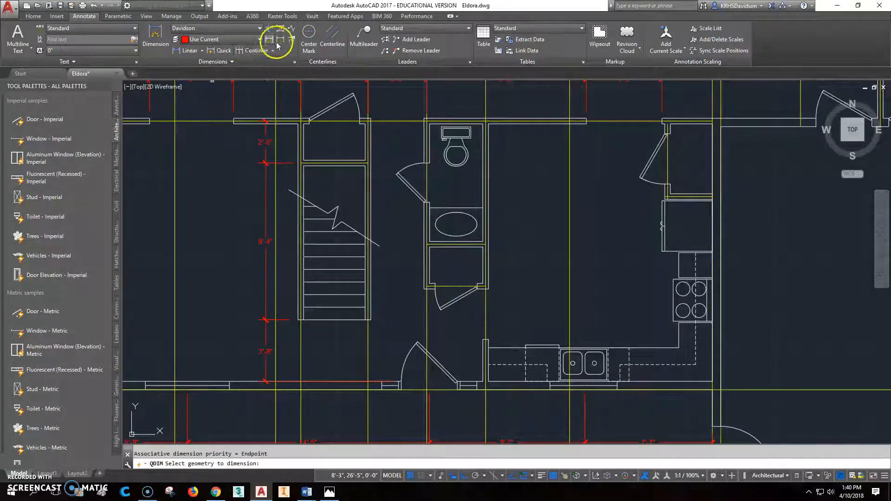
pyautogui.click(187, 50)
pyautogui.click(402, 383)
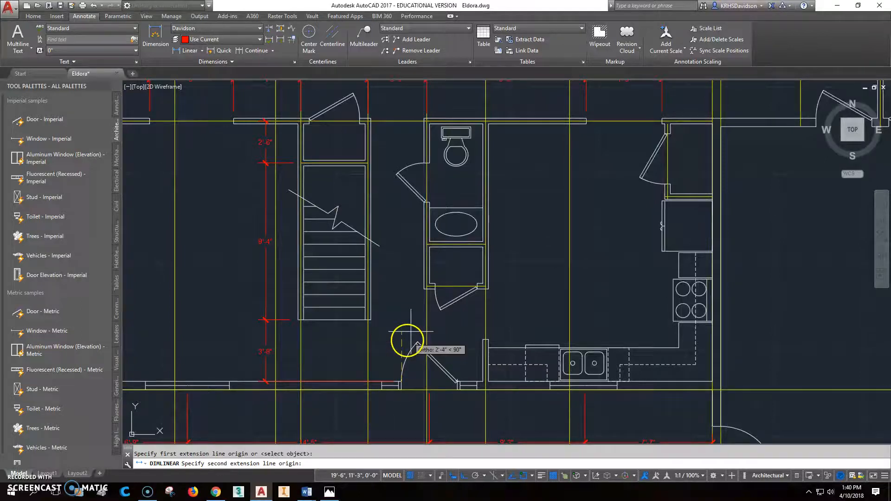
pyautogui.click(426, 285)
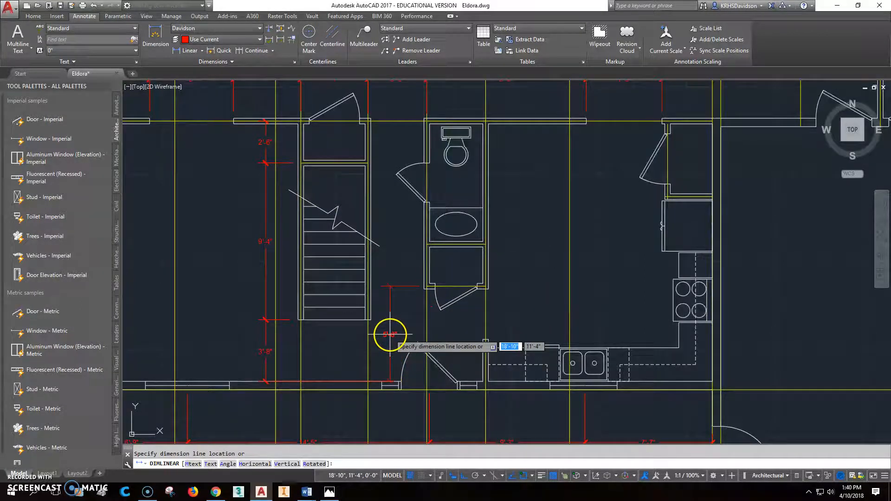
pyautogui.click(396, 336)
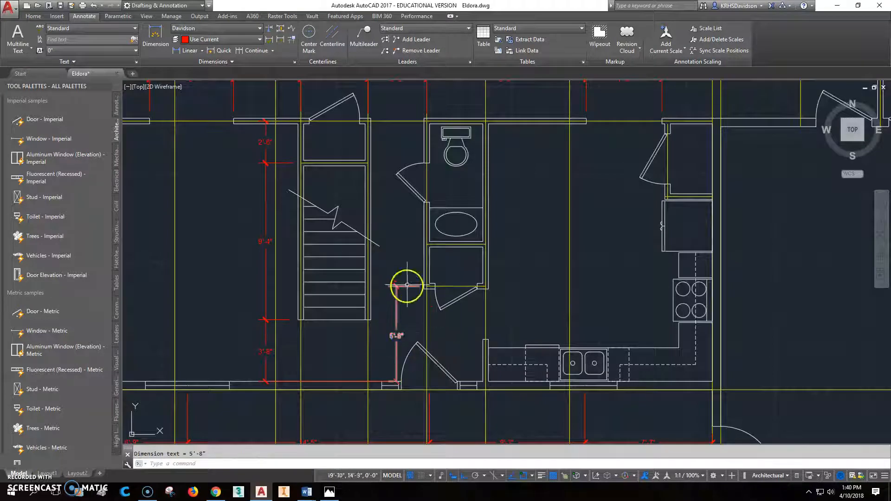
# Step: Continue the hallway dimension chain to the wall between closet and bathroom and on to the bathroom's rear wall, and finish the chain
pyautogui.click(253, 51)
pyautogui.click(425, 243)
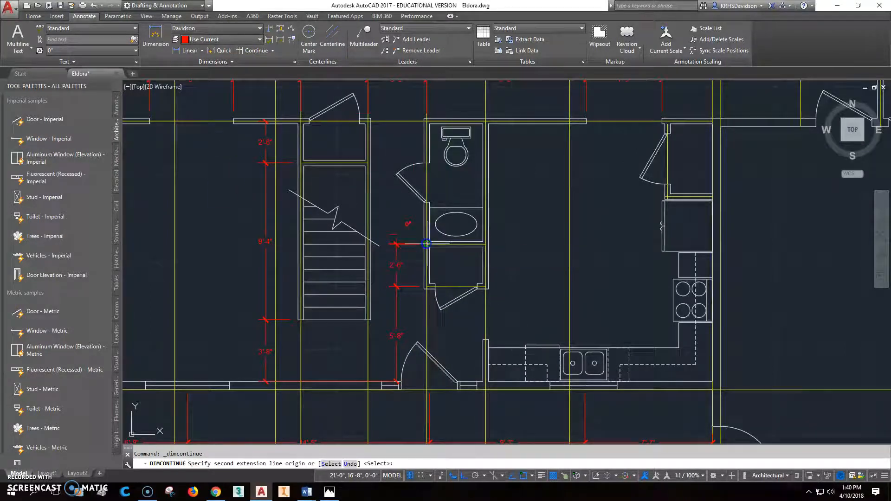
pyautogui.click(427, 121)
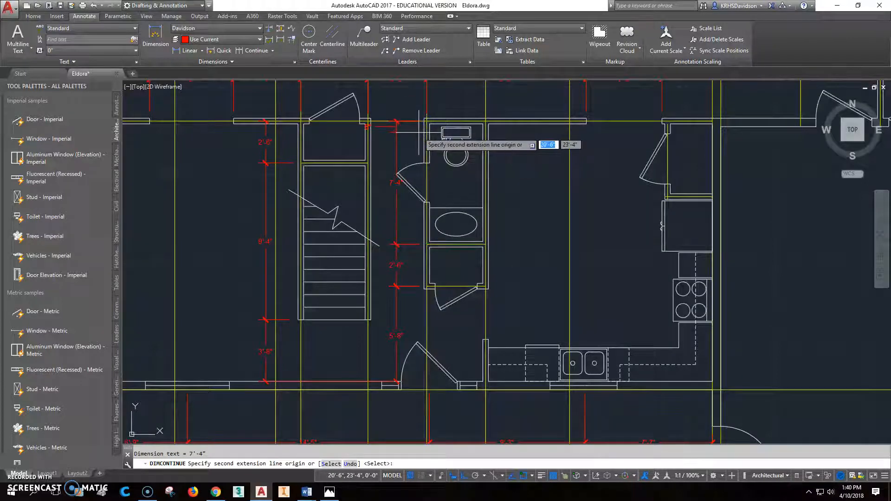
pyautogui.press('Escape')
pyautogui.press('Escape')
# Step: Consult the reference plan and stretch the front stair dimension's origin from the front wall's inner face to its outer face
pyautogui.scroll(-2, 476, 269)
pyautogui.moveTo(500, 288); pyautogui.dragTo(434, 275, button='middle')
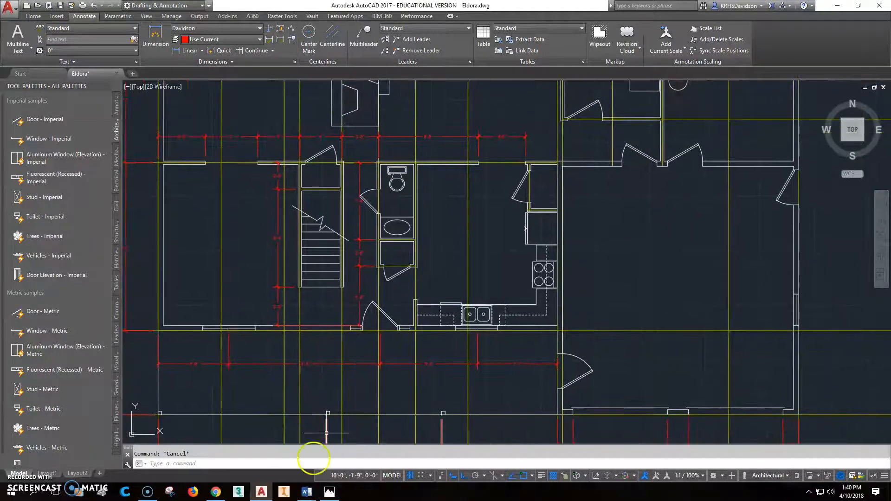
pyautogui.click(328, 492)
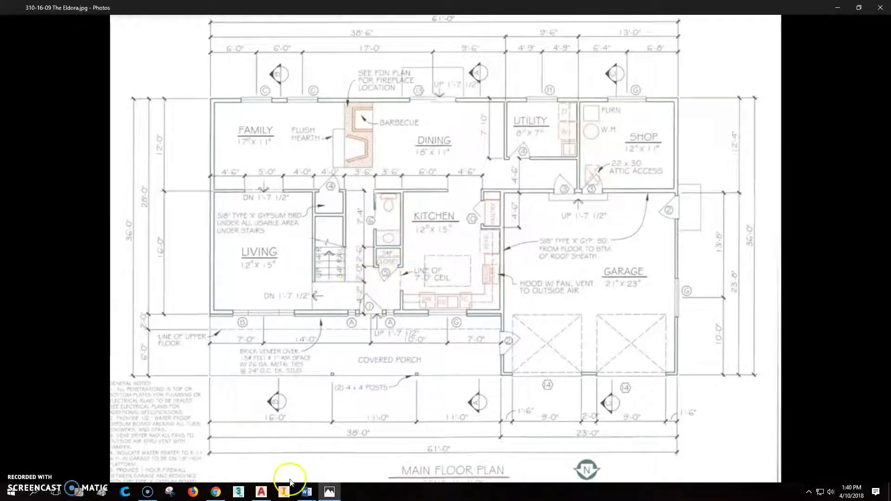
pyautogui.click(261, 491)
pyautogui.scroll(2, 309, 313)
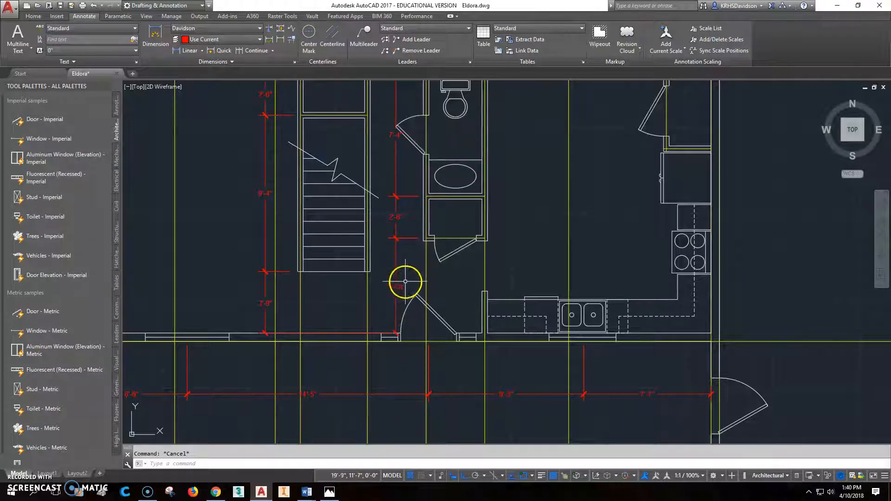
pyautogui.click(266, 303)
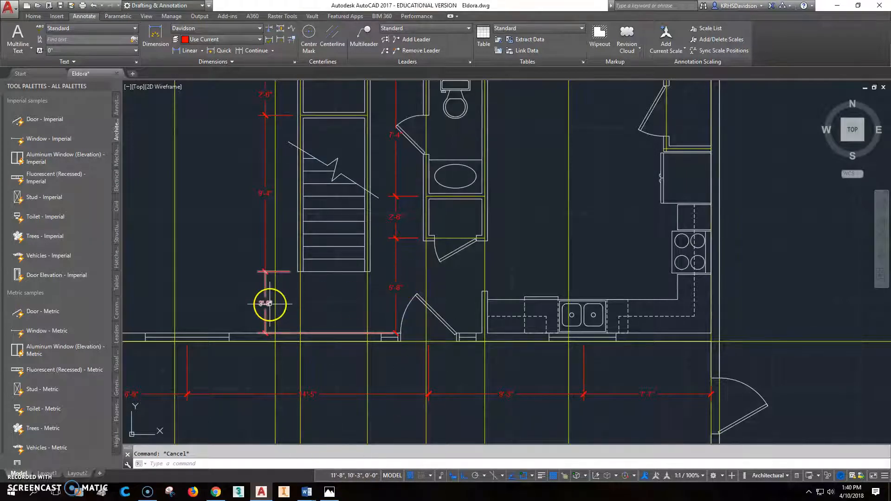
pyautogui.click(401, 333)
pyautogui.click(400, 341)
# Step: Stretch the front hallway dimension's origin beside the entry door to the front wall's outer face and clear the selection
pyautogui.click(393, 294)
pyautogui.moveTo(396, 289)
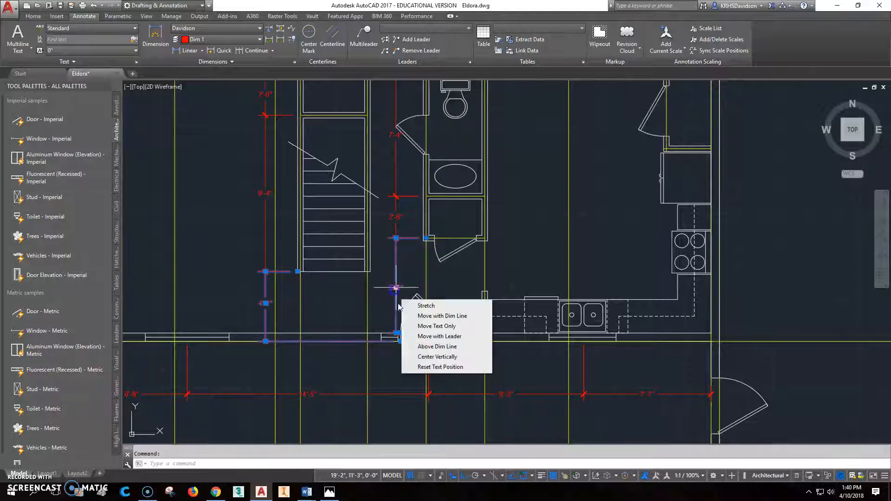
pyautogui.press('Escape')
pyautogui.click(395, 288)
pyautogui.scroll(4, 400, 333)
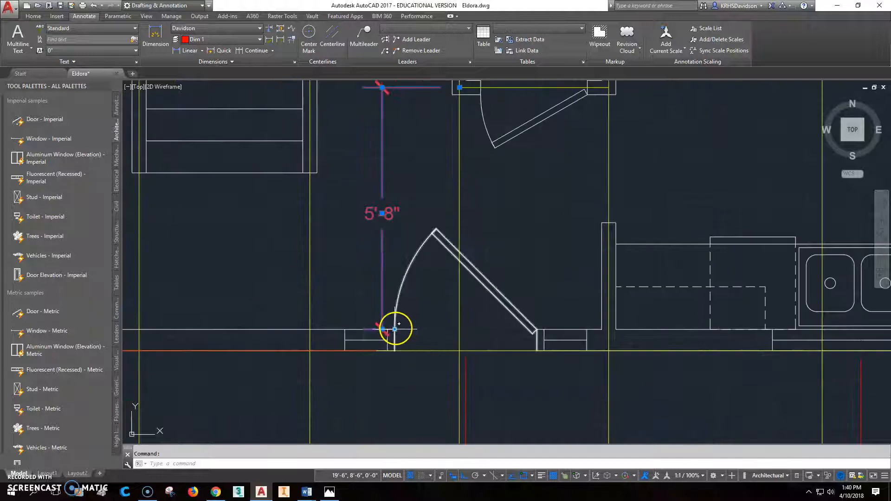
pyautogui.click(394, 330)
pyautogui.click(394, 353)
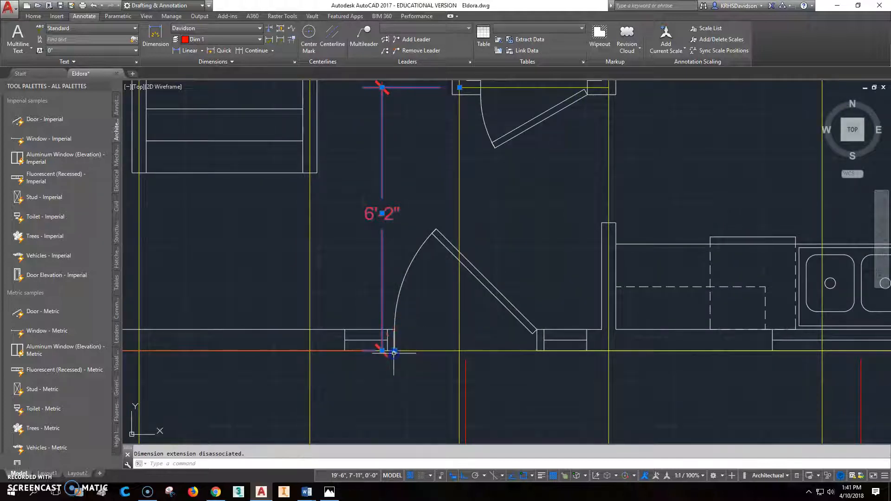
pyautogui.press('Escape')
# Step: Add a vertical linear dimension for the pantry's depth between its two wall centrelines, placed on the kitchen side of its door
pyautogui.scroll(-5, 437, 314)
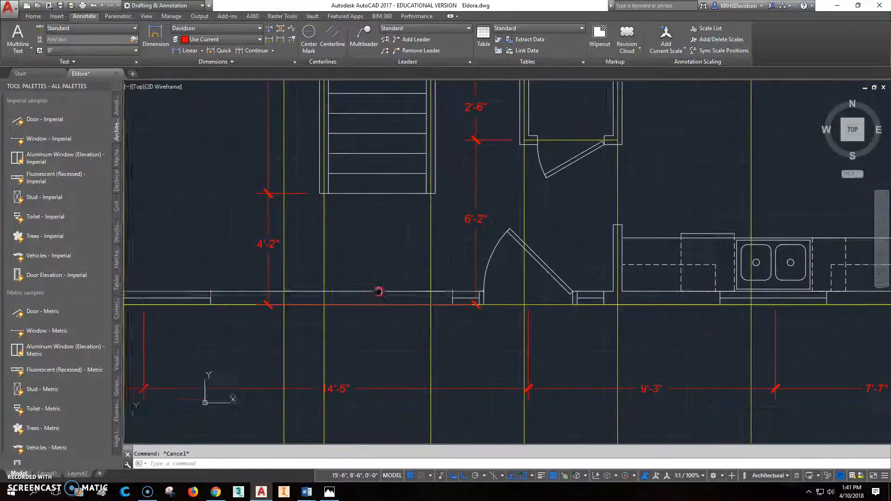
pyautogui.moveTo(519, 256); pyautogui.dragTo(396, 308, button='middle')
pyautogui.scroll(-2, 387, 296)
pyautogui.moveTo(533, 287); pyautogui.dragTo(452, 306, button='middle')
pyautogui.click(155, 33)
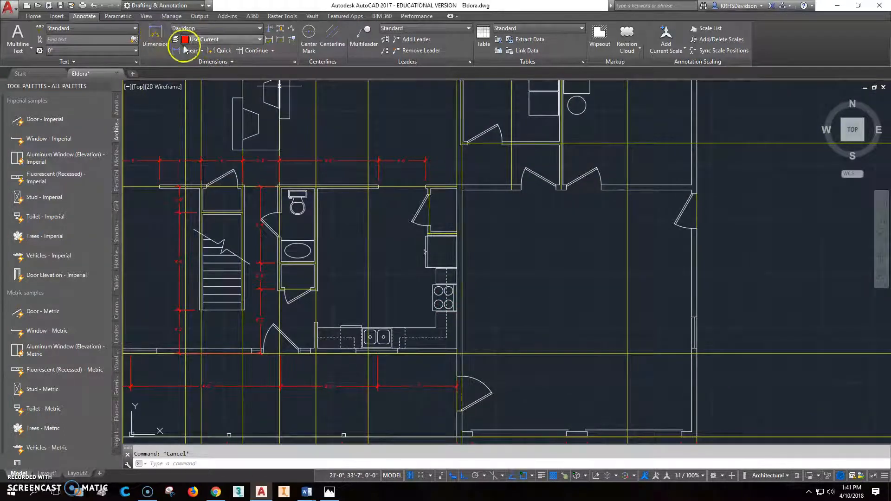
pyautogui.scroll(4, 431, 188)
pyautogui.click(446, 185)
pyautogui.click(452, 305)
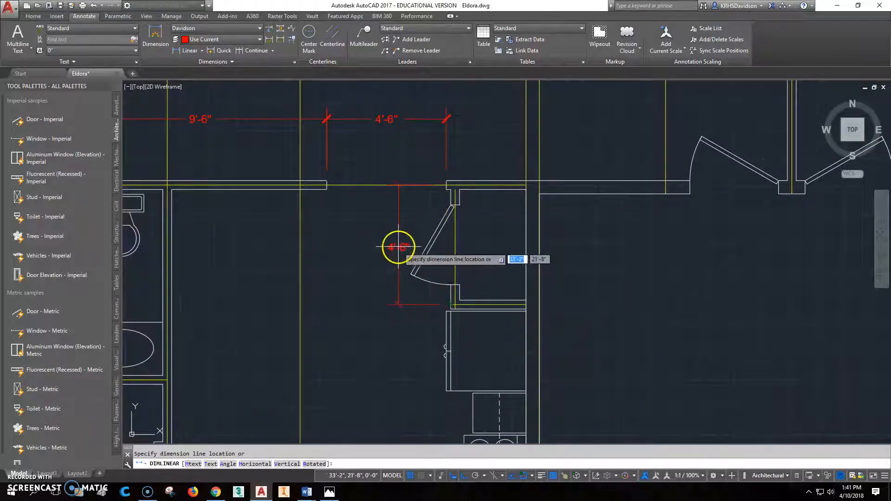
pyautogui.click(398, 246)
# Step: Add a horizontal linear dimension from the pantry wall's end at the dining opening to the garage wall, aligned with the adjacent dimension row
pyautogui.moveTo(419, 227)
pyautogui.mouseDown(button='middle')
pyautogui.moveTo(350, 252)
pyautogui.moveTo(351, 266)
pyautogui.mouseUp(button='middle')
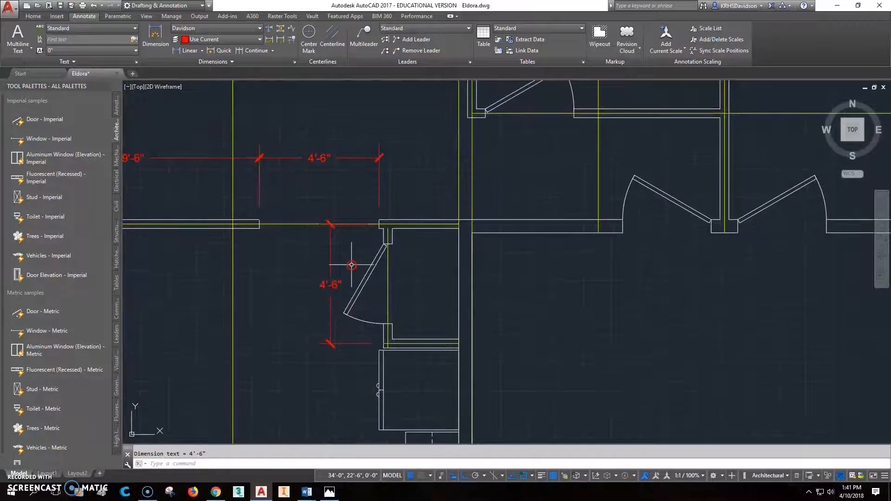
pyautogui.click(188, 50)
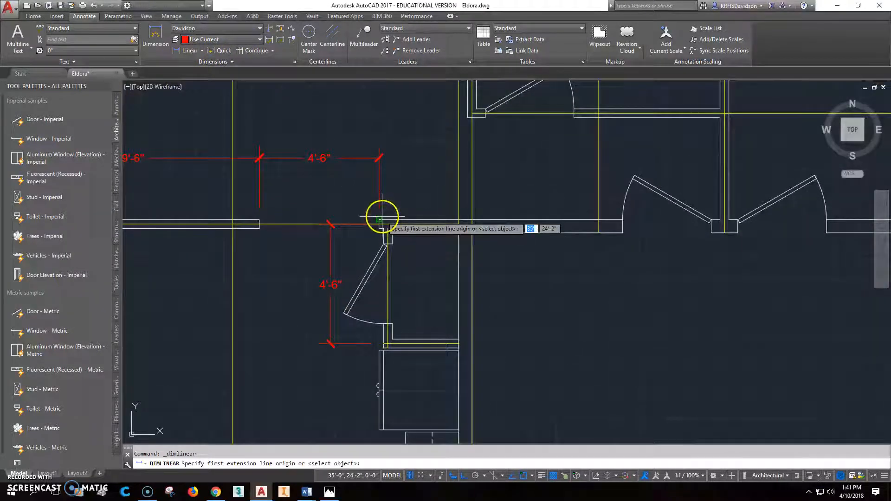
pyautogui.click(380, 221)
pyautogui.click(458, 219)
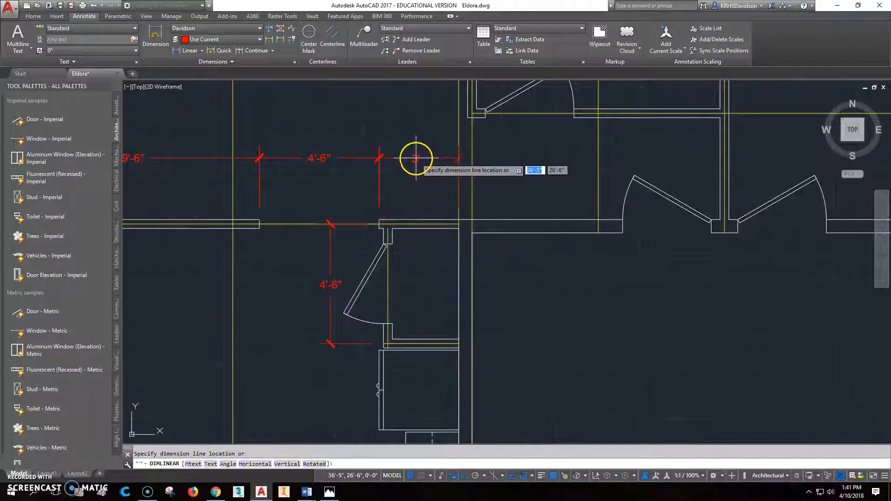
pyautogui.click(421, 159)
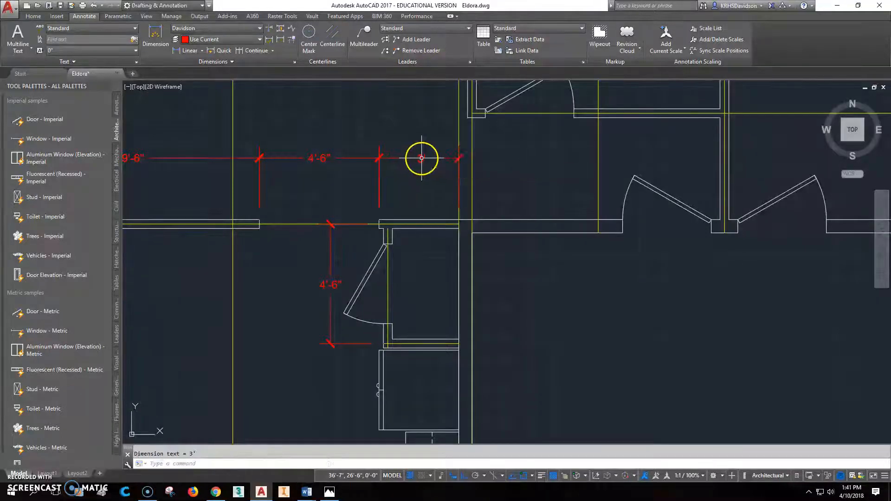
# Step: Consult the reference plan and add a vertical linear dimension from the utility room's front wall centreline to the garage's rear wall
pyautogui.scroll(-4, 493, 264)
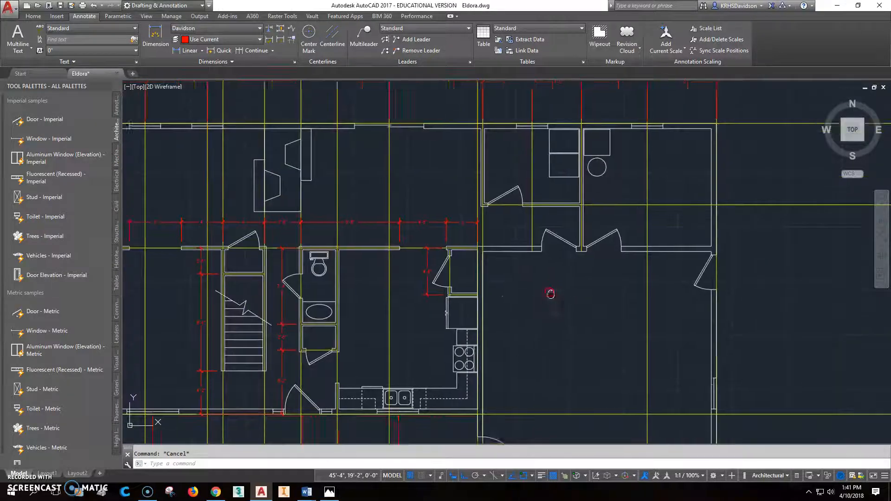
pyautogui.scroll(2, 480, 260)
pyautogui.moveTo(539, 274); pyautogui.dragTo(401, 327, button='middle')
pyautogui.click(337, 497)
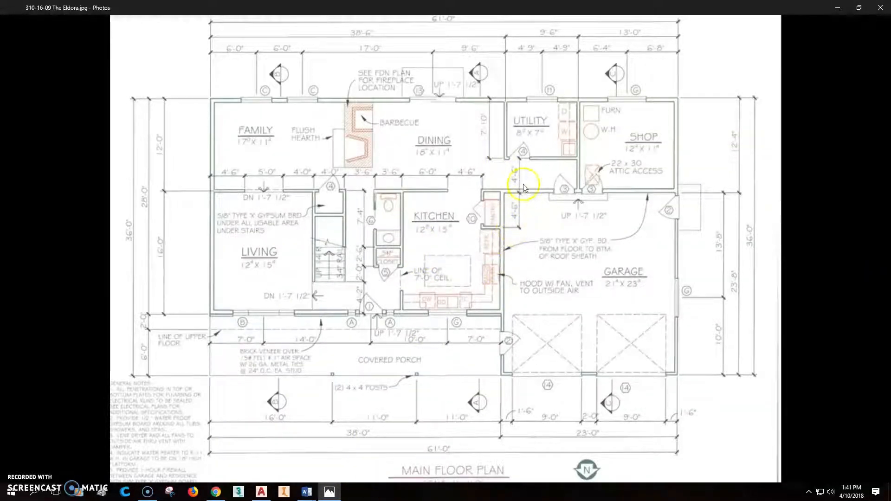
pyautogui.click(263, 494)
pyautogui.moveTo(412, 277); pyautogui.dragTo(505, 218, button='middle')
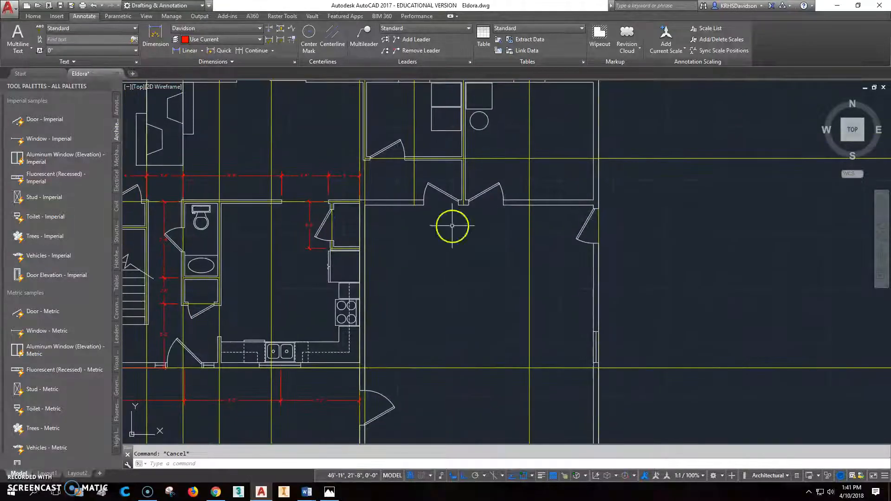
pyautogui.scroll(2, 318, 235)
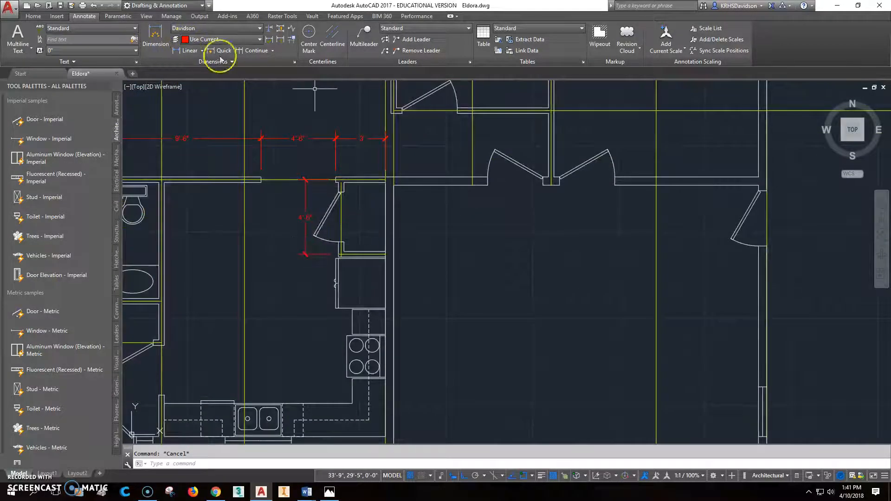
pyautogui.click(188, 51)
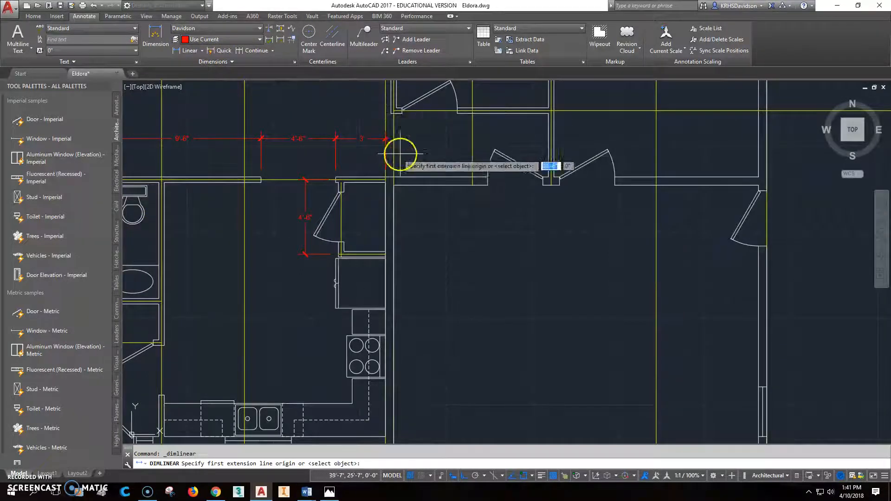
pyautogui.click(390, 109)
pyautogui.scroll(2, 389, 110)
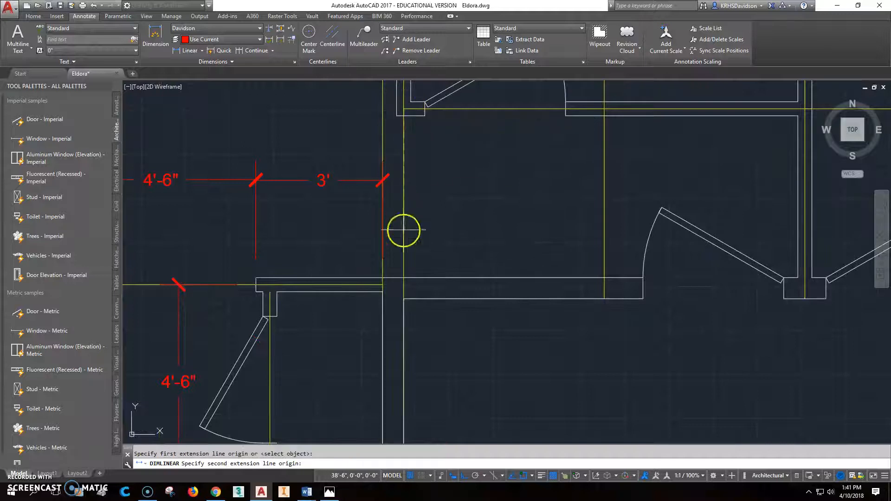
pyautogui.click(403, 278)
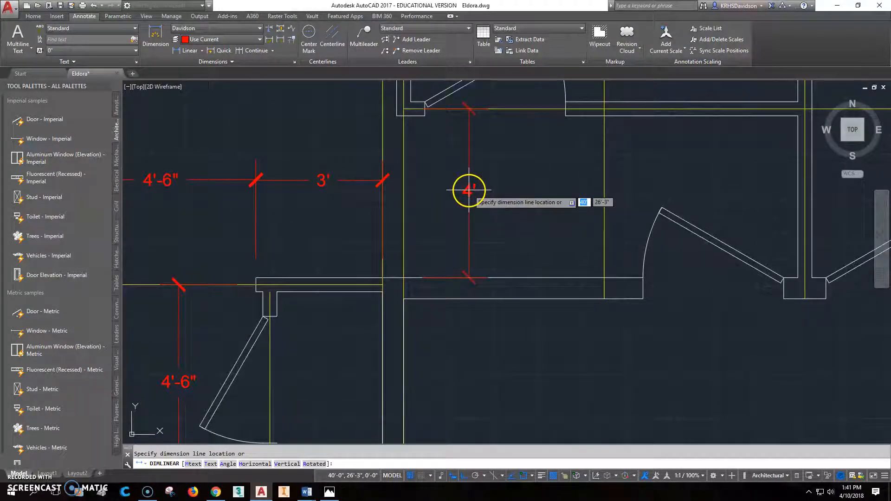
pyautogui.click(469, 190)
# Step: Consult the reference plan and add a vertical linear dimension from the house's rear wall to the utility room's front wall, placed in the dining room
pyautogui.scroll(-2, 423, 383)
pyautogui.moveTo(431, 366); pyautogui.dragTo(415, 353, button='middle')
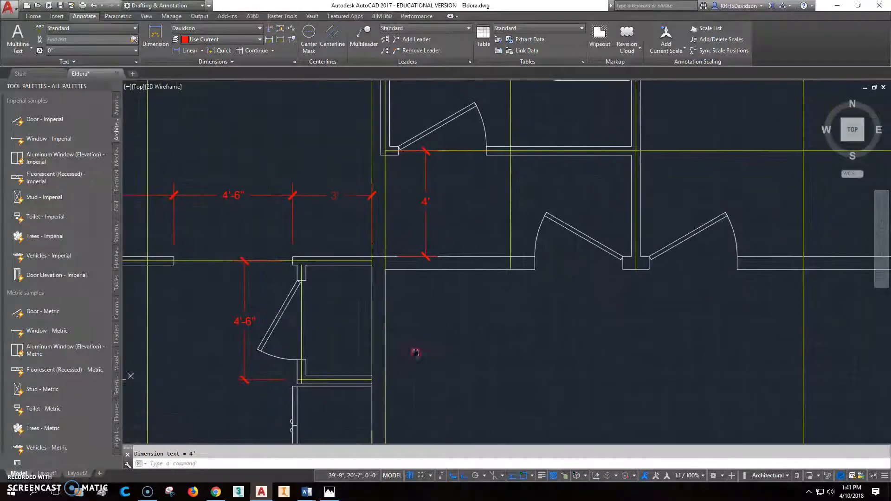
pyautogui.click(329, 492)
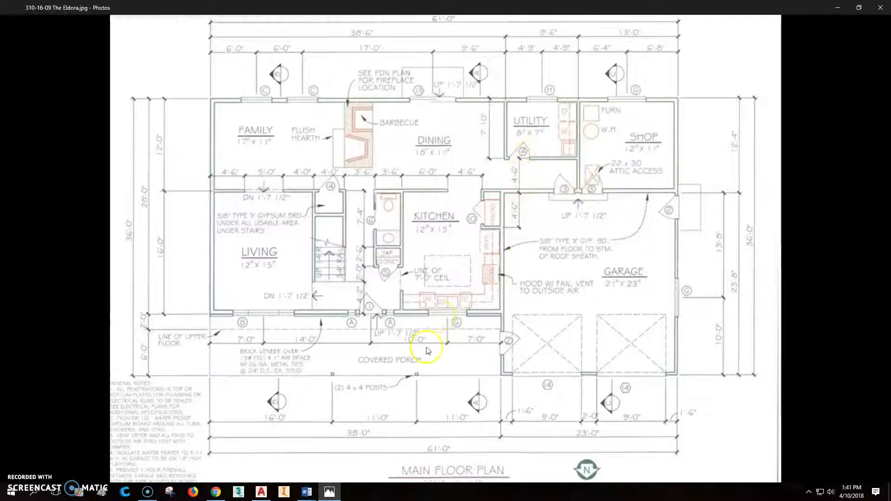
pyautogui.click(262, 494)
pyautogui.moveTo(420, 221); pyautogui.dragTo(399, 431, button='middle')
pyautogui.scroll(-2, 403, 390)
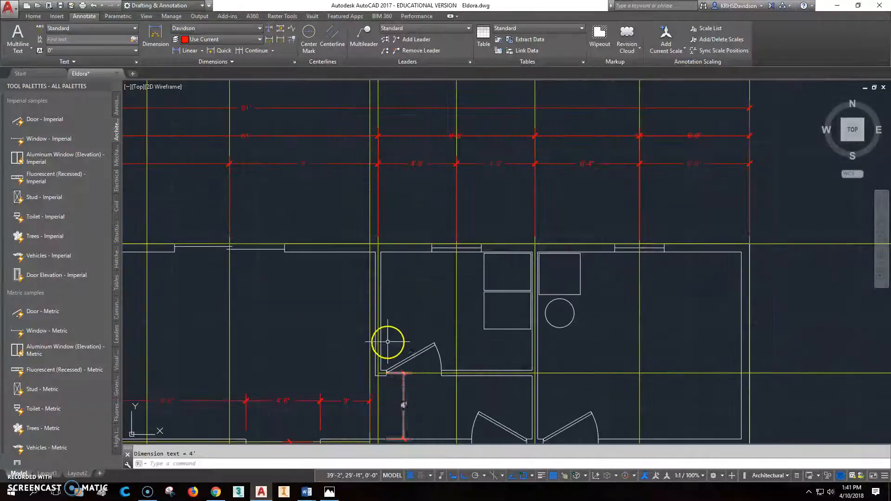
pyautogui.click(182, 50)
pyautogui.click(377, 244)
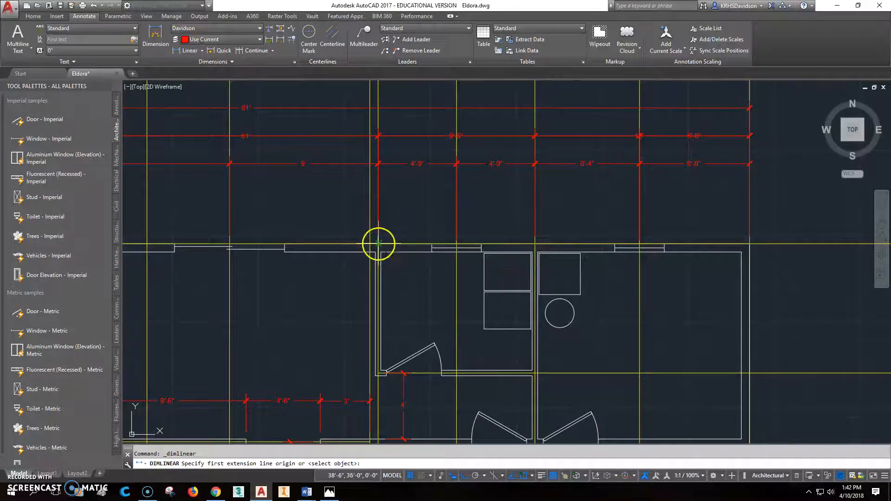
pyautogui.click(377, 371)
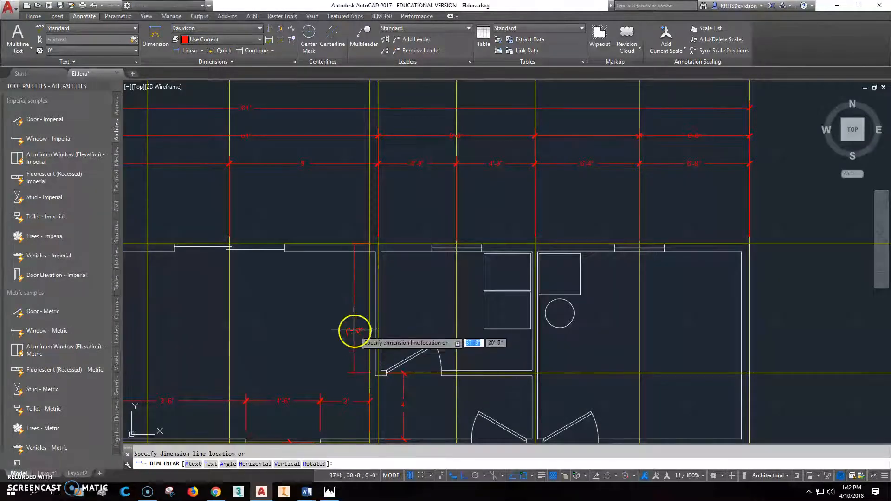
pyautogui.click(341, 308)
# Step: Consult the reference plan for the dimensions along the garage's exterior side wall and compare them with that side of the drawing
pyautogui.moveTo(381, 342); pyautogui.dragTo(374, 219, button='middle')
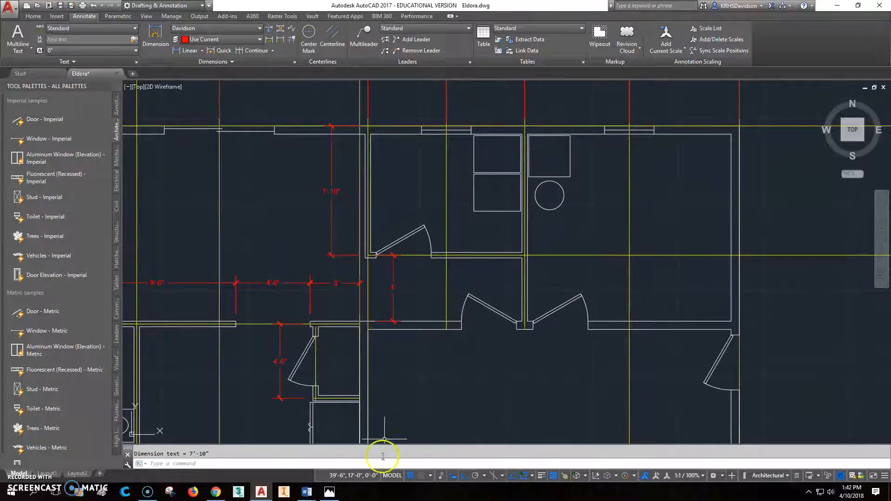
pyautogui.click(330, 493)
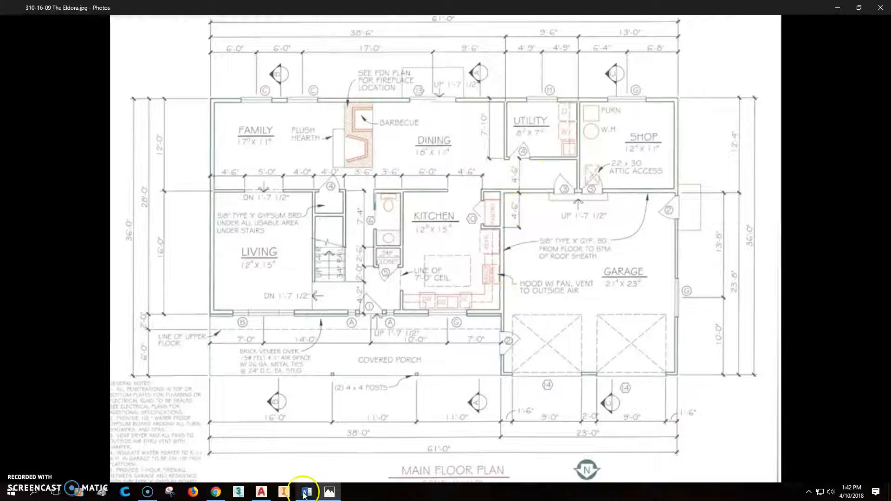
pyautogui.click(262, 493)
pyautogui.moveTo(468, 371); pyautogui.dragTo(472, 246, button='middle')
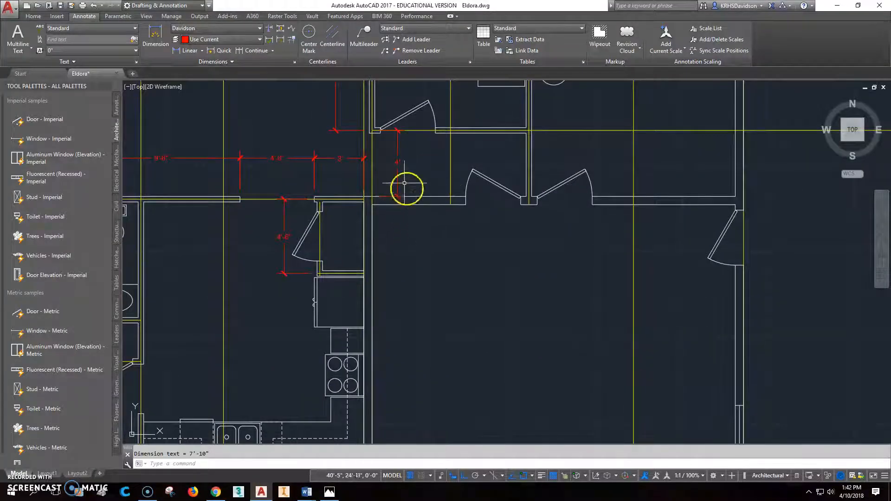
pyautogui.moveTo(408, 188); pyautogui.dragTo(373, 193, button='middle')
pyautogui.scroll(-1, 379, 209)
pyautogui.moveTo(519, 236); pyautogui.dragTo(462, 217, button='middle')
pyautogui.click(338, 459)
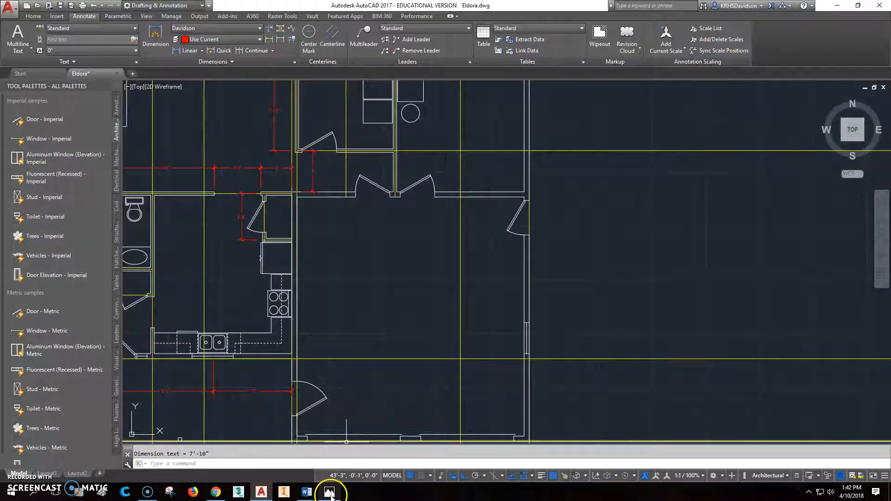
pyautogui.moveTo(330, 496)
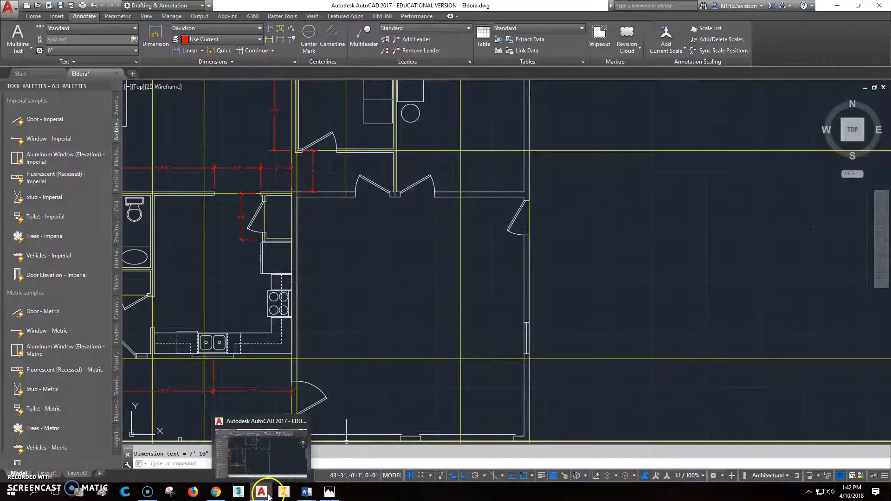
pyautogui.click(329, 492)
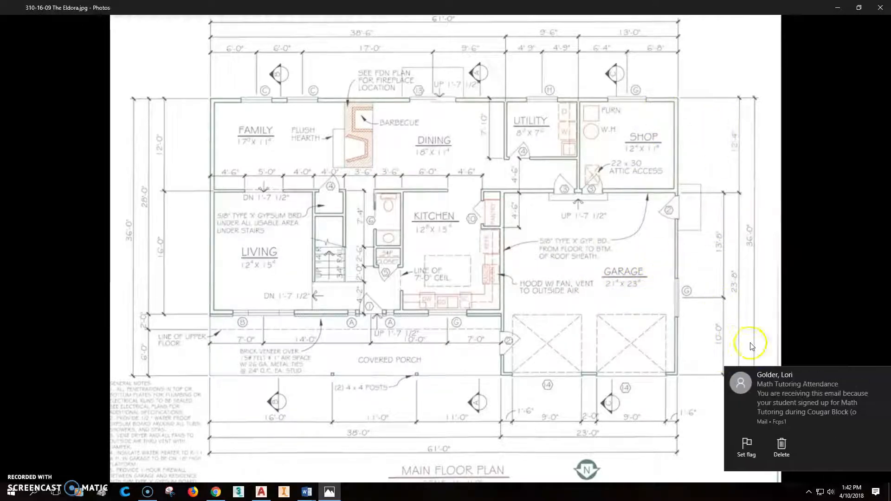
pyautogui.click(884, 376)
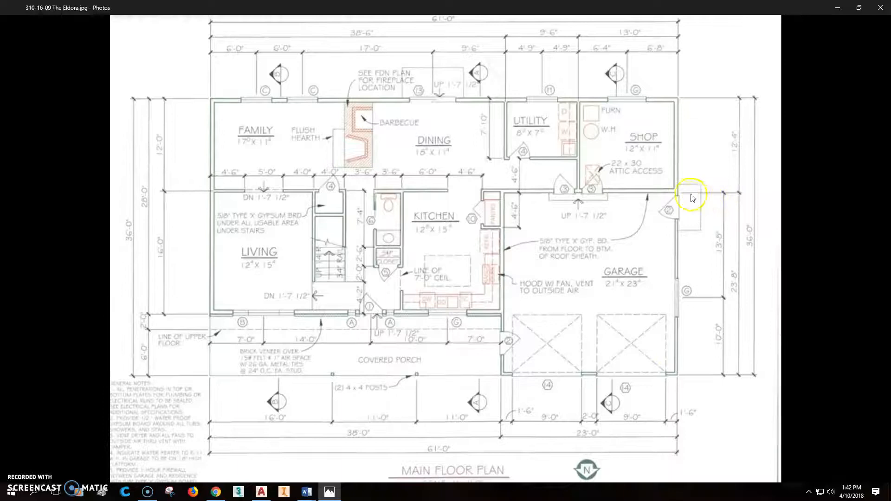
pyautogui.click(261, 492)
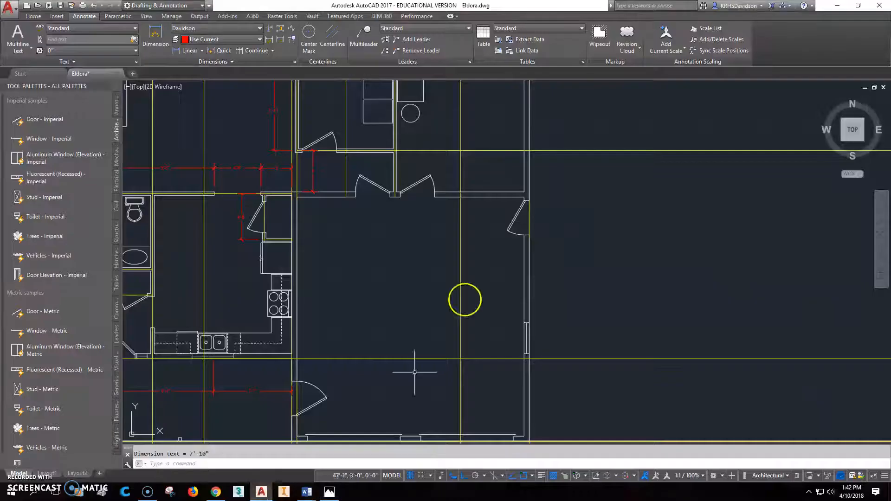
# Step: Add a vertical linear dimension outside the garage's side wall from its rear wall to the window's midpoint, and continue it to the front corner
pyautogui.click(187, 50)
pyautogui.click(524, 196)
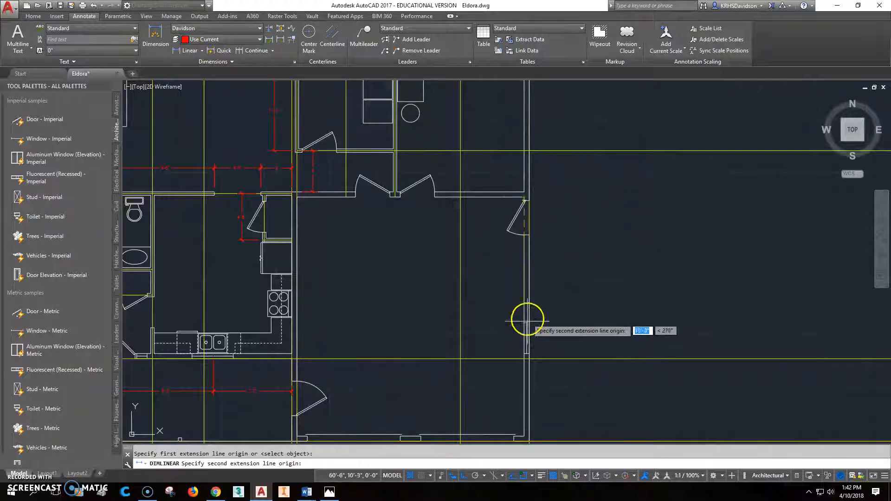
pyautogui.click(526, 338)
pyautogui.click(571, 268)
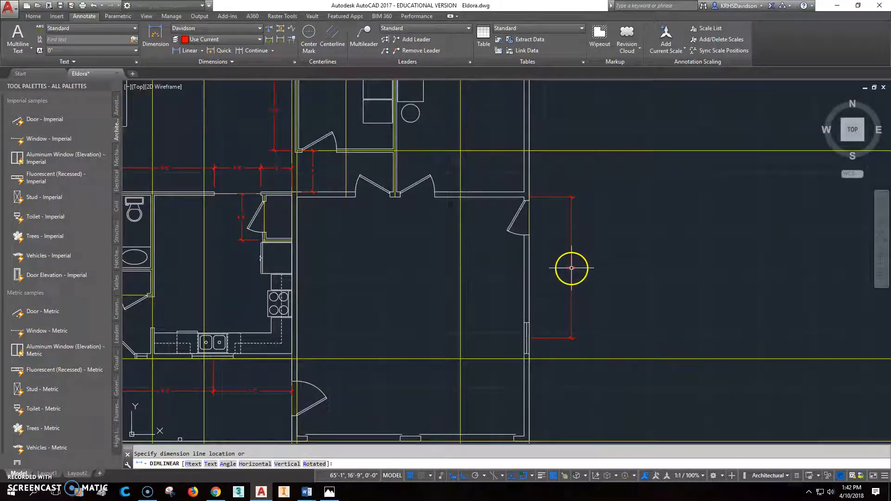
pyautogui.click(249, 50)
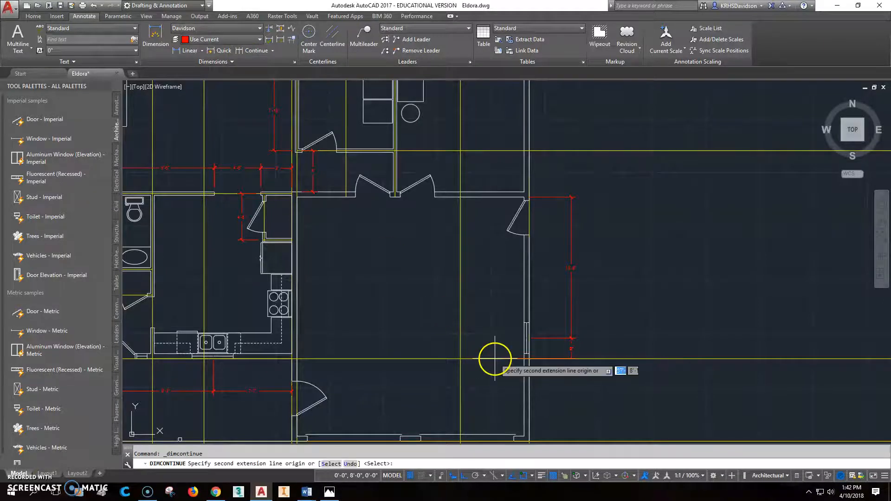
pyautogui.click(530, 440)
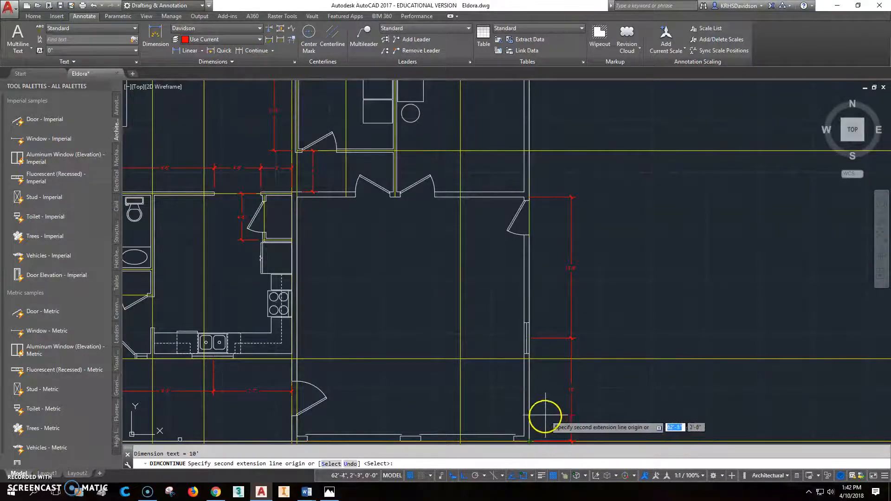
# Step: Consult the reference plan and add a vertical linear dimension for the garage's full depth, placed outside the window dimension row
pyautogui.click(188, 52)
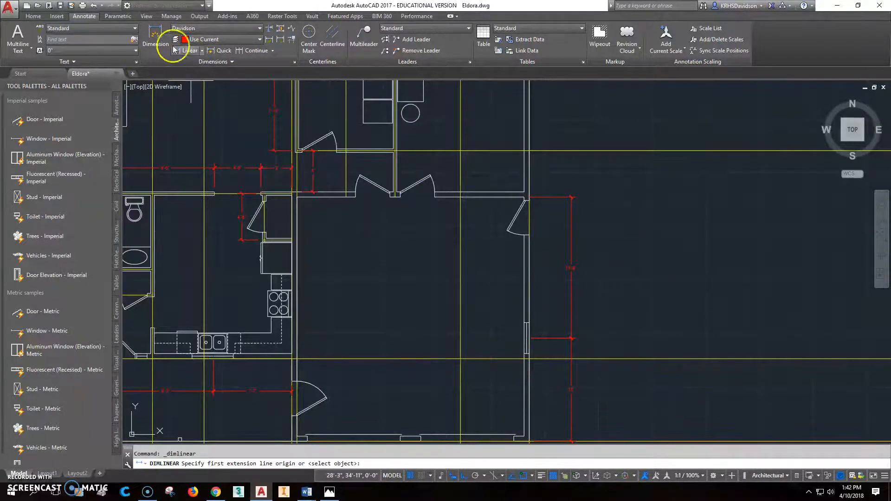
pyautogui.click(330, 492)
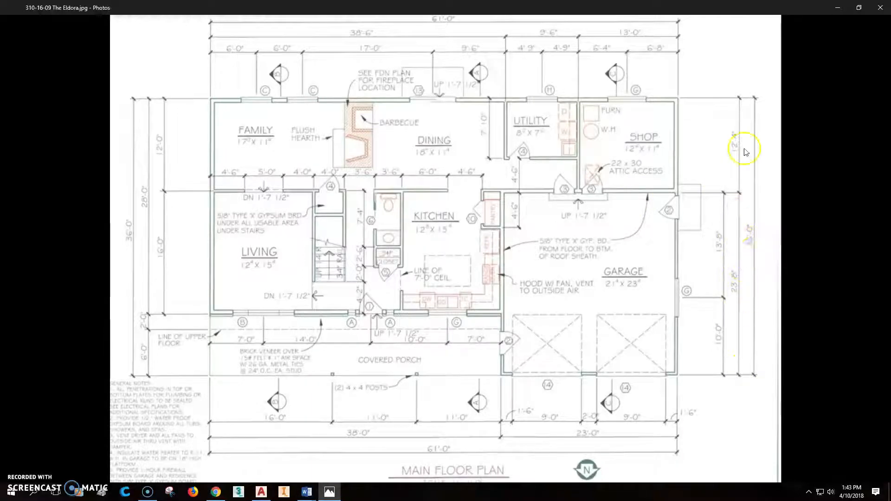
pyautogui.click(331, 492)
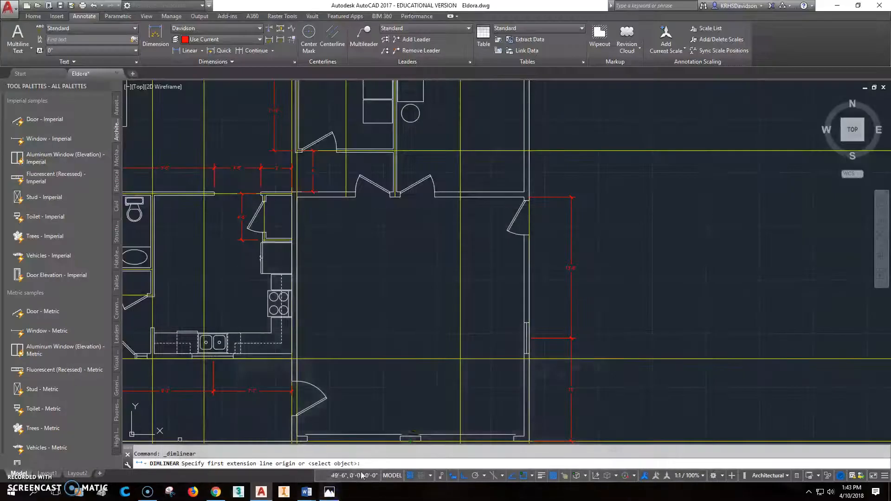
pyautogui.click(155, 32)
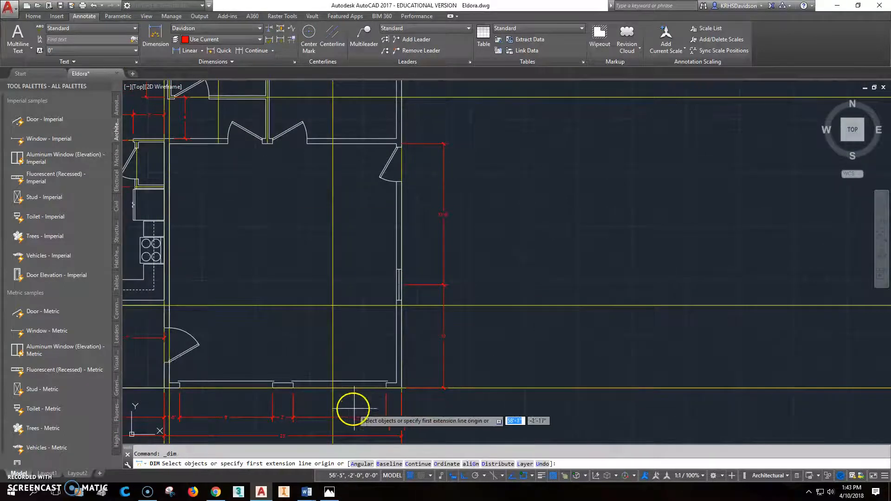
pyautogui.click(189, 50)
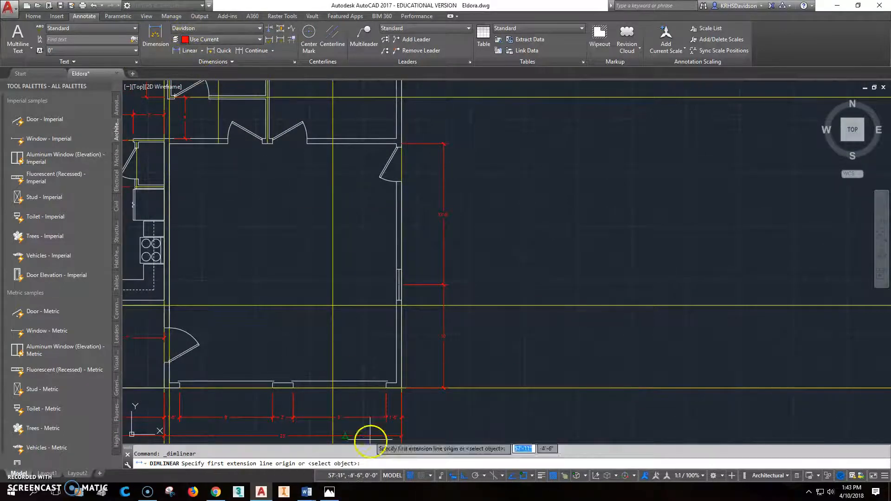
pyautogui.click(402, 387)
pyautogui.click(401, 144)
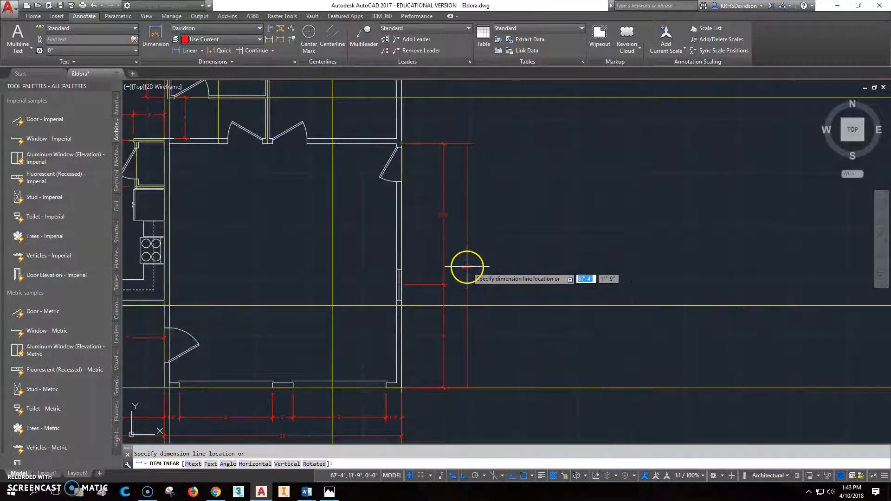
pyautogui.click(467, 265)
# Step: Continue the garage depth dimension from the garage's rear wall to the shop's rear exterior corner
pyautogui.moveTo(468, 265); pyautogui.dragTo(461, 378, button='middle')
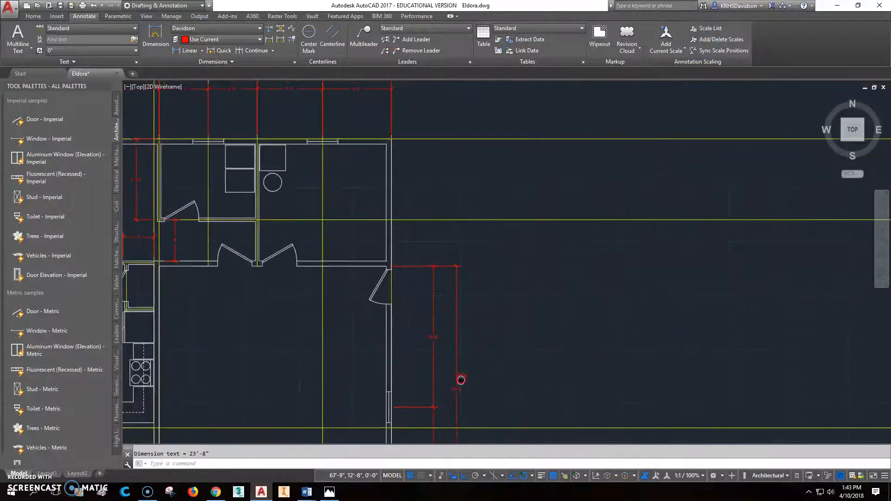
pyautogui.click(253, 52)
pyautogui.click(392, 140)
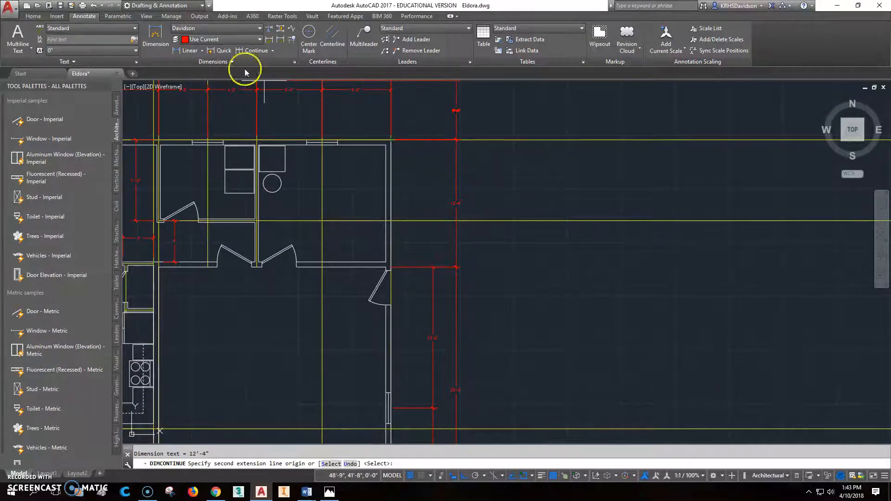
# Step: Add an overall vertical linear dimension from the shop's rear corner to the garage's front corner as the outermost row on that side
pyautogui.click(188, 50)
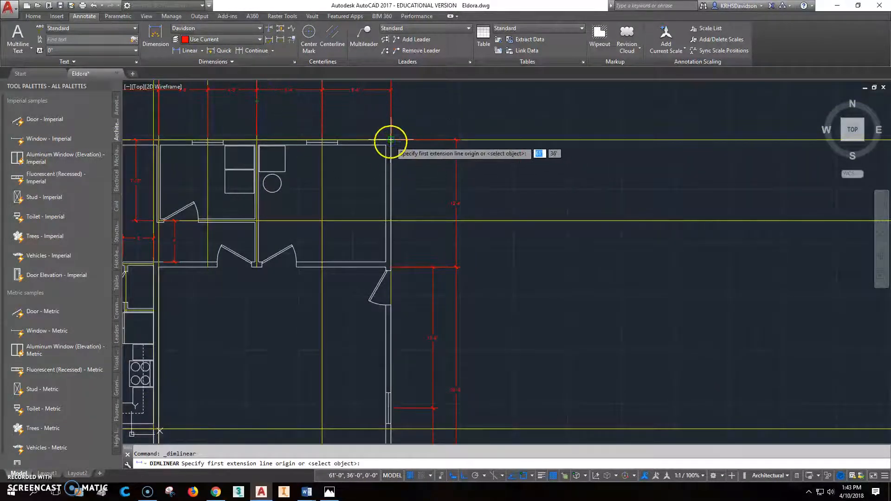
pyautogui.click(391, 140)
pyautogui.scroll(-2, 411, 172)
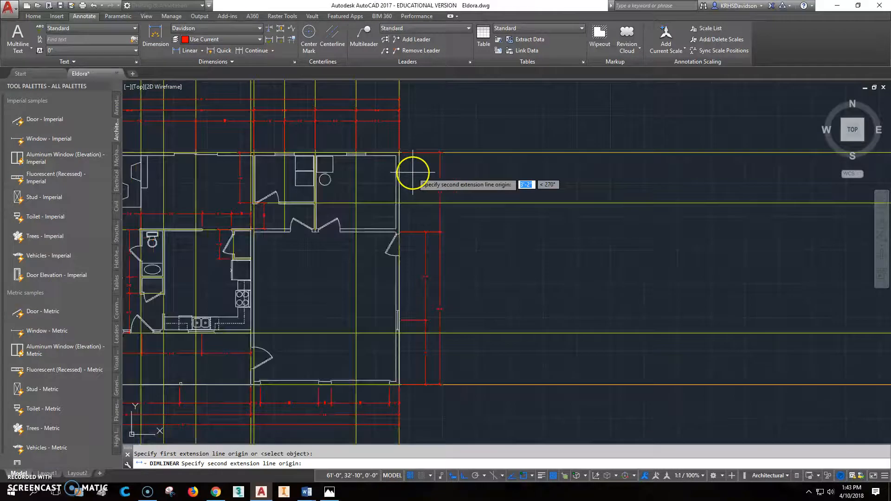
pyautogui.click(399, 385)
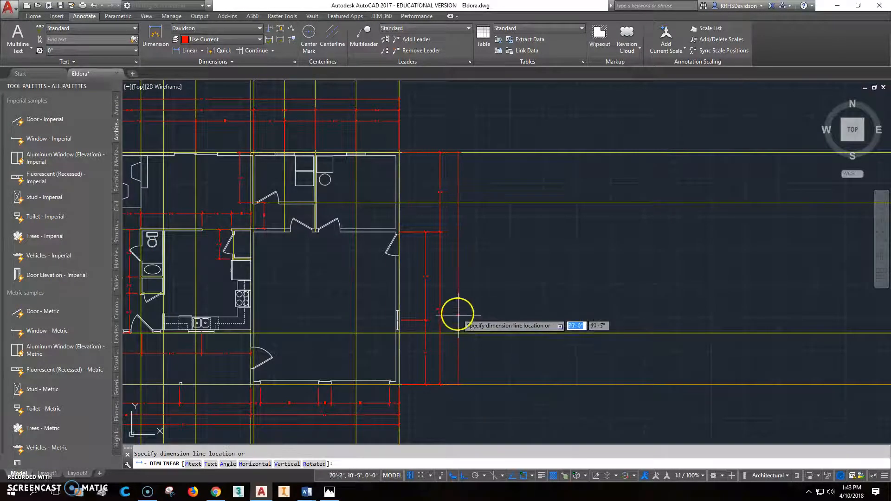
pyautogui.click(456, 267)
# Step: Save the dimensioned floor plan drawing
pyautogui.moveTo(484, 306)
pyautogui.mouseDown(button='middle')
pyautogui.moveTo(606, 259)
pyautogui.moveTo(680, 285)
pyautogui.mouseUp(button='middle')
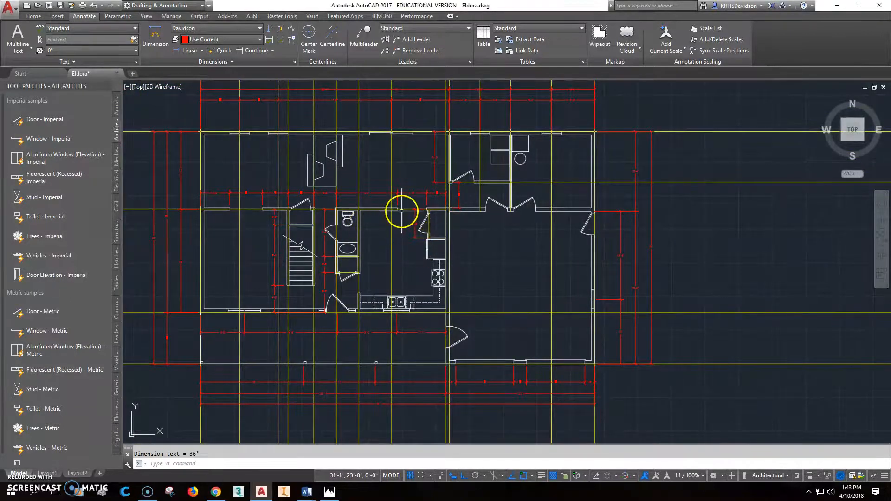
pyautogui.moveTo(372, 235); pyautogui.dragTo(422, 240, button='middle')
pyautogui.click(61, 6)
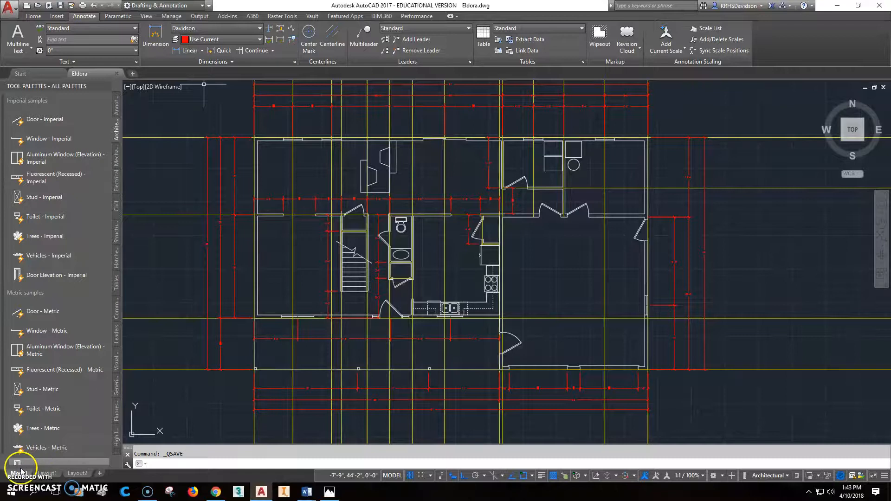